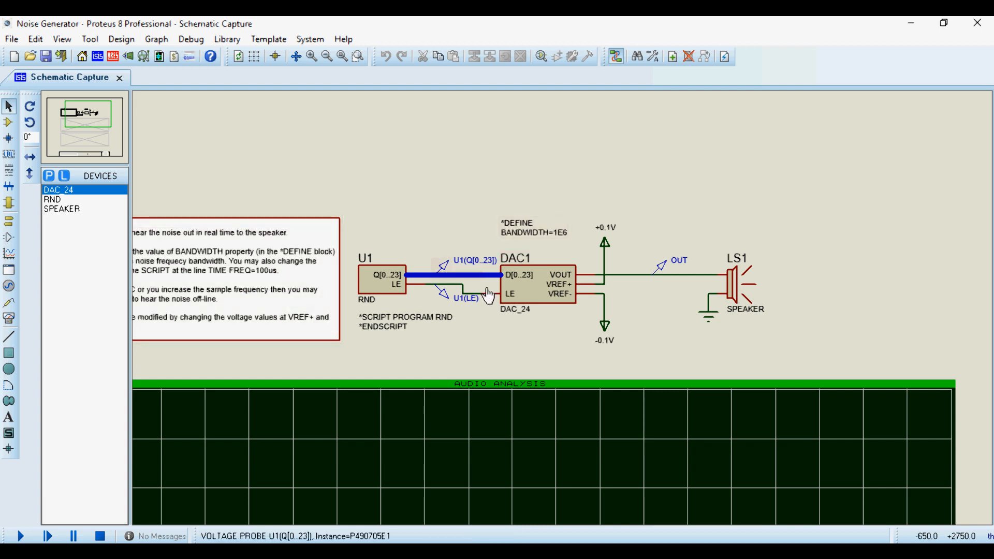
Export the U1 and DAC1 circuit block, including its voltage references, as a project clip named NOISE1 in the Snippets folder.
key(F6)
key(F7)
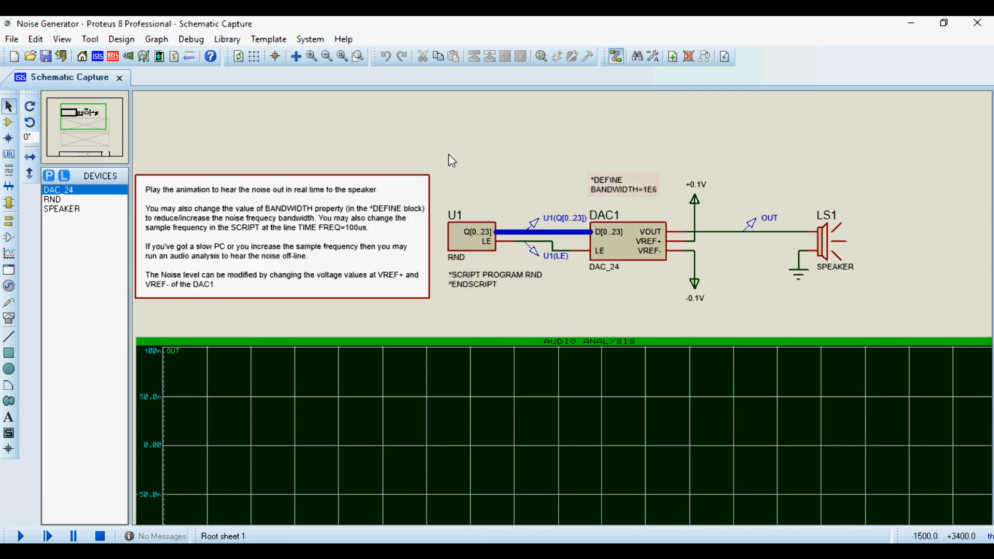
drag(444, 152, 746, 319)
right_click(636, 230)
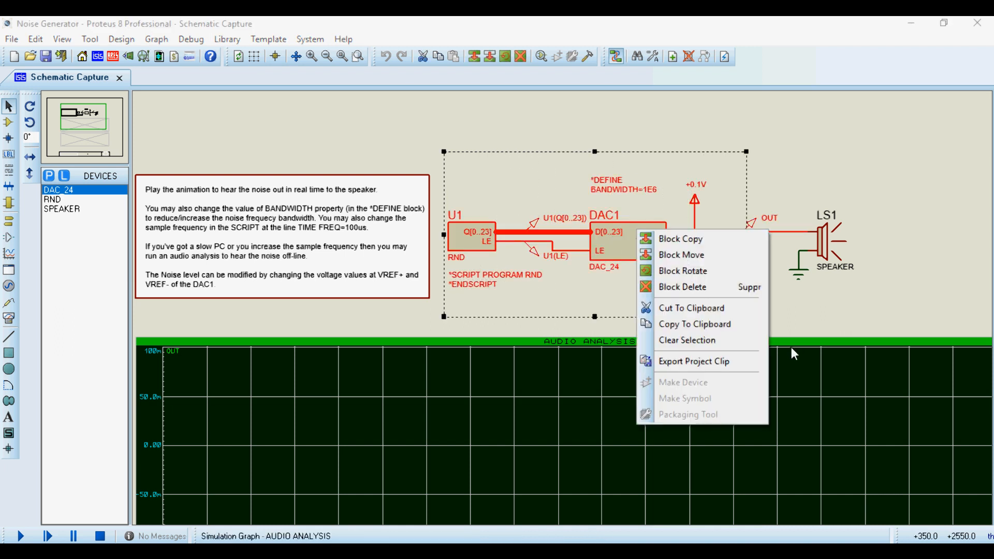
click(689, 365)
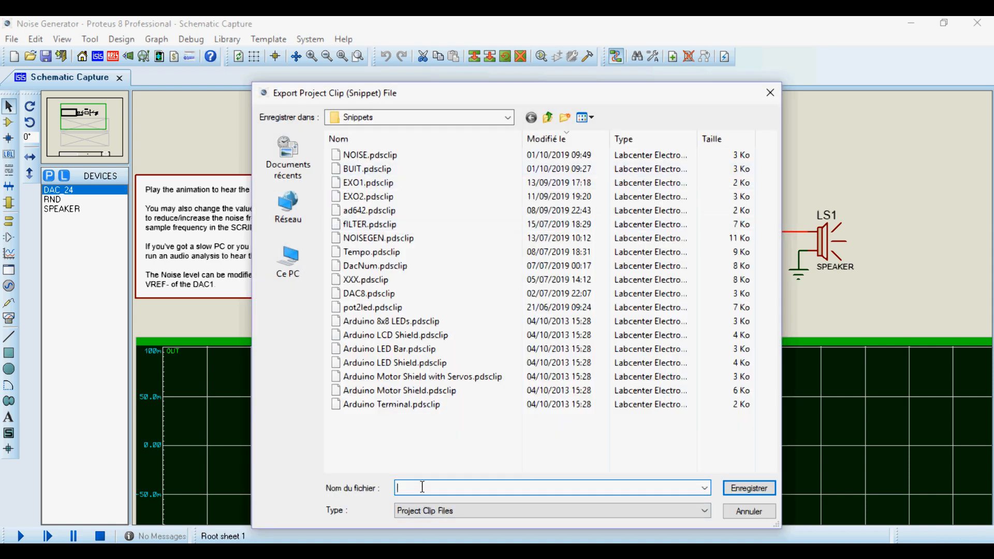
text(NOISE)
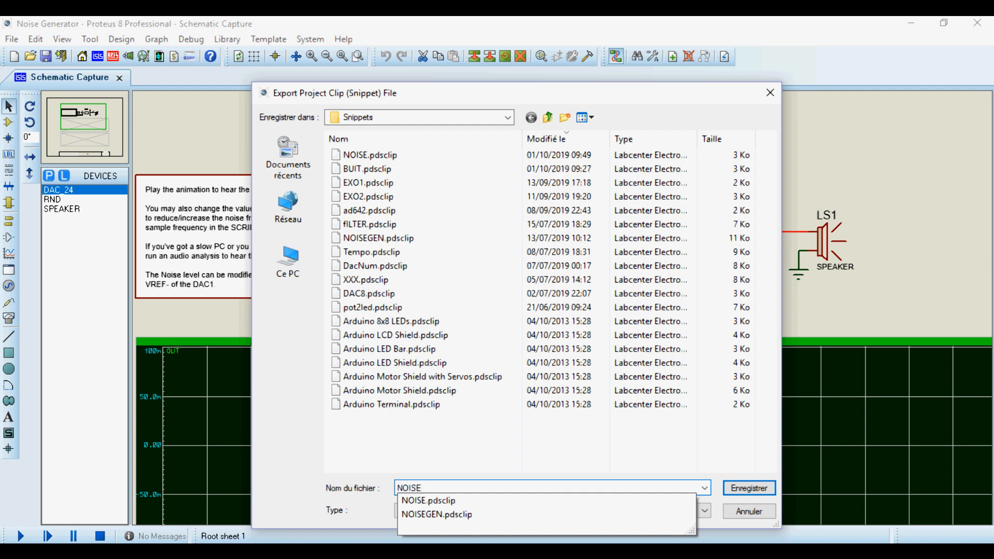
click(423, 486)
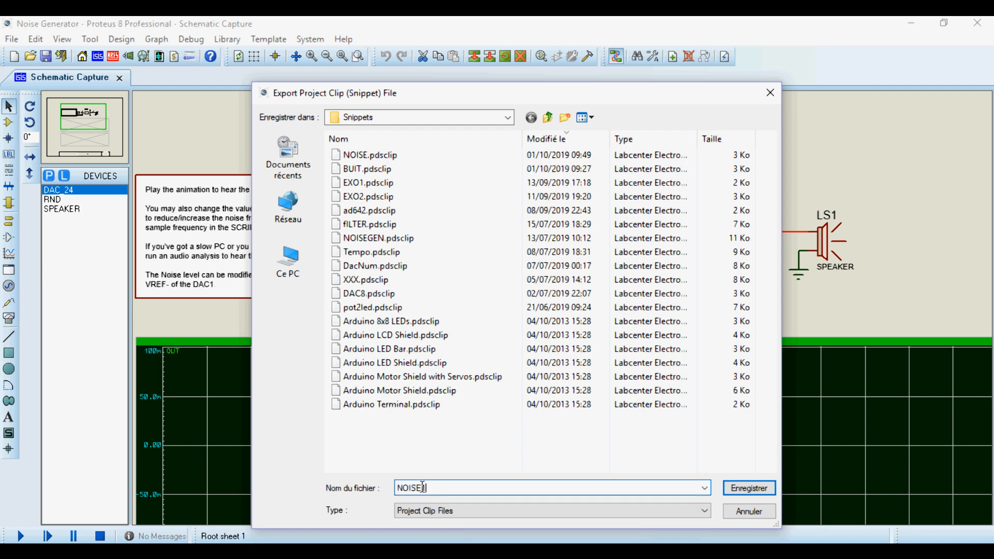
text(1)
click(740, 487)
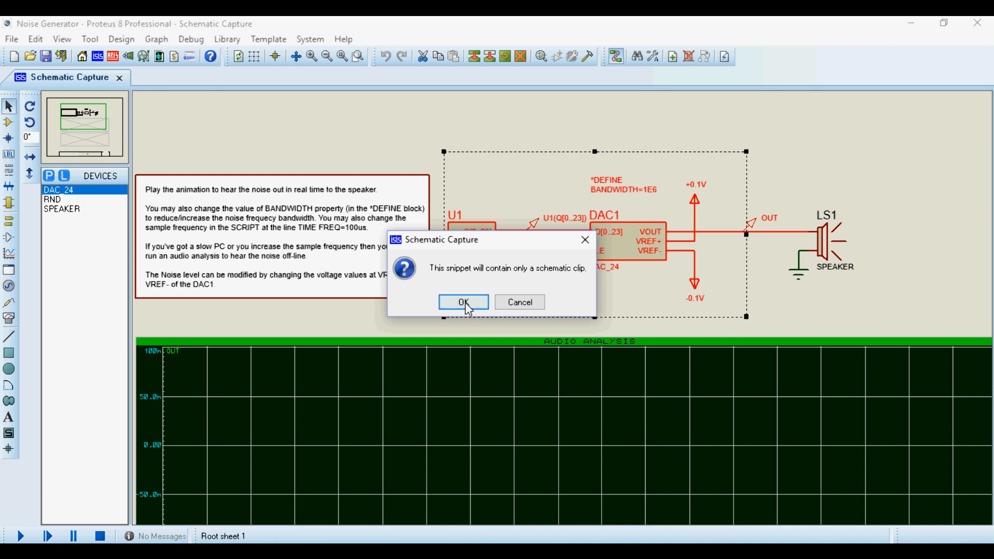
click(464, 302)
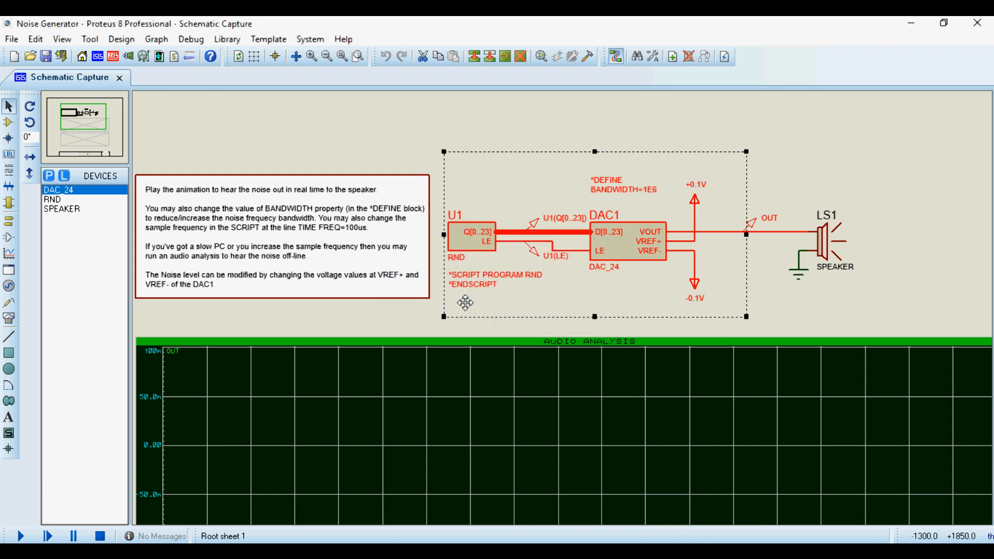
click(770, 280)
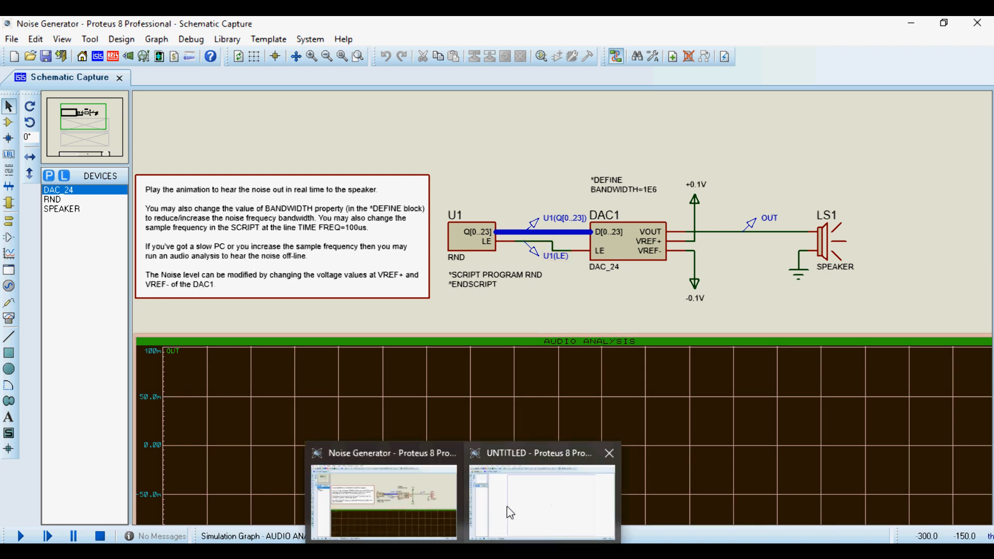
Switch to the UNTITLED Proteus project and import the NOISE1.pdsclip project clip, placing it in the upper-left area of the sheet.
click(507, 506)
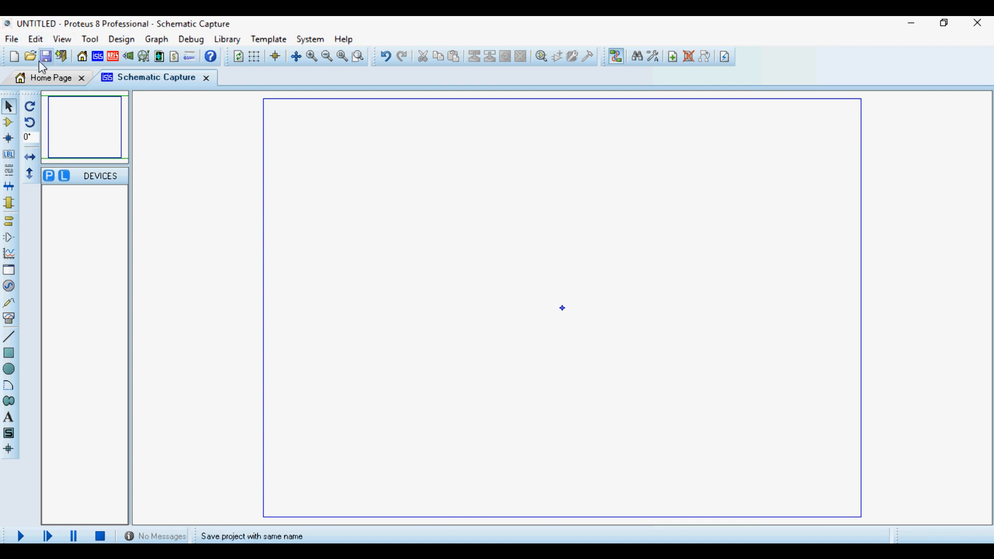
click(11, 40)
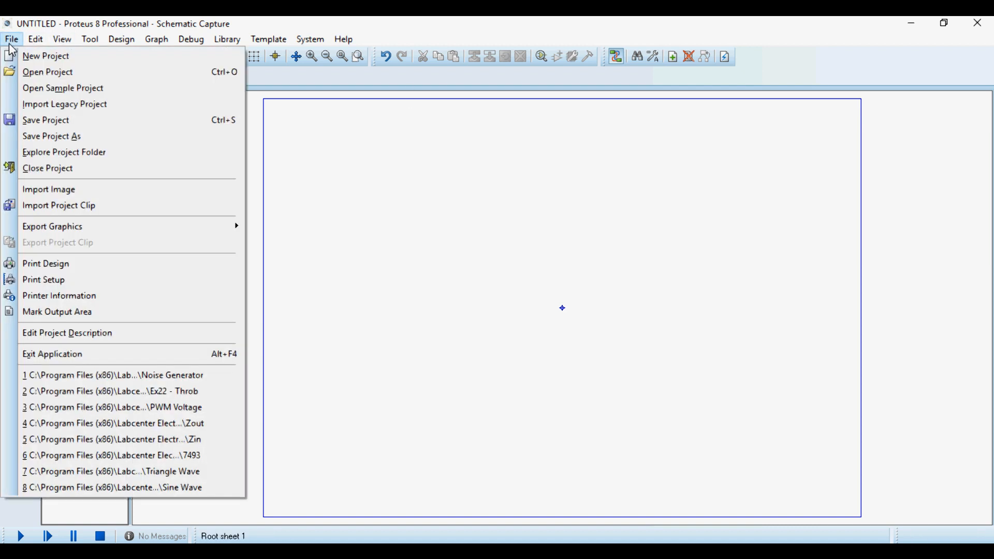
click(54, 207)
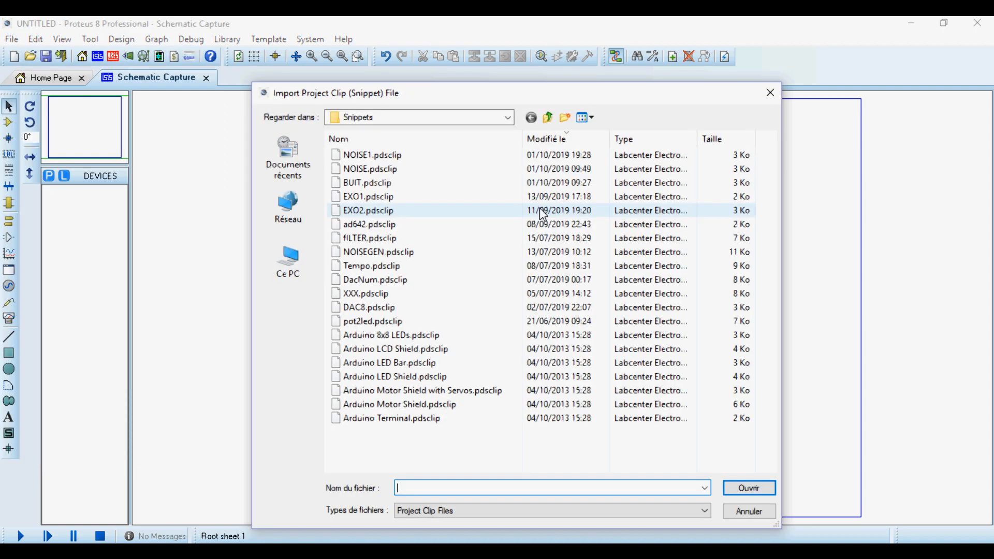
click(371, 158)
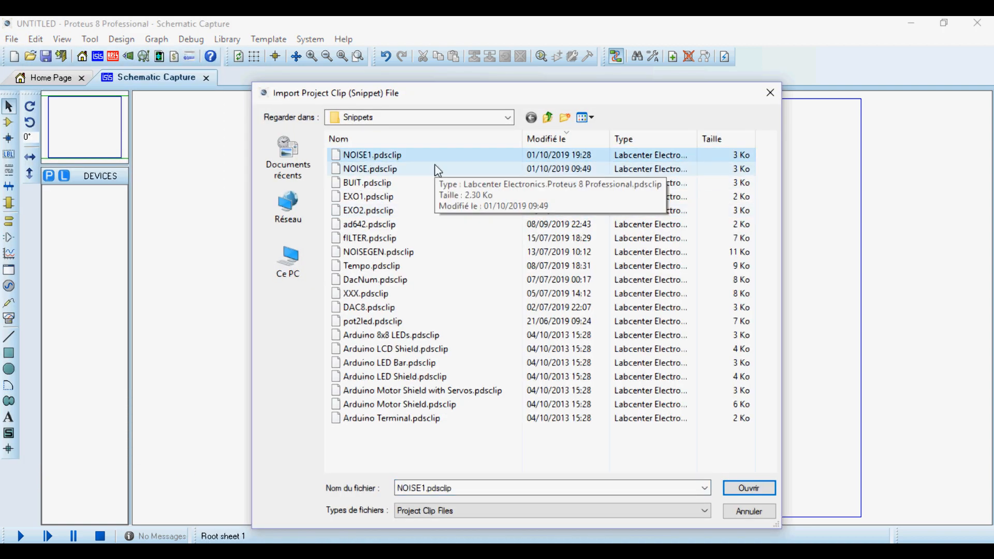
double_click(392, 158)
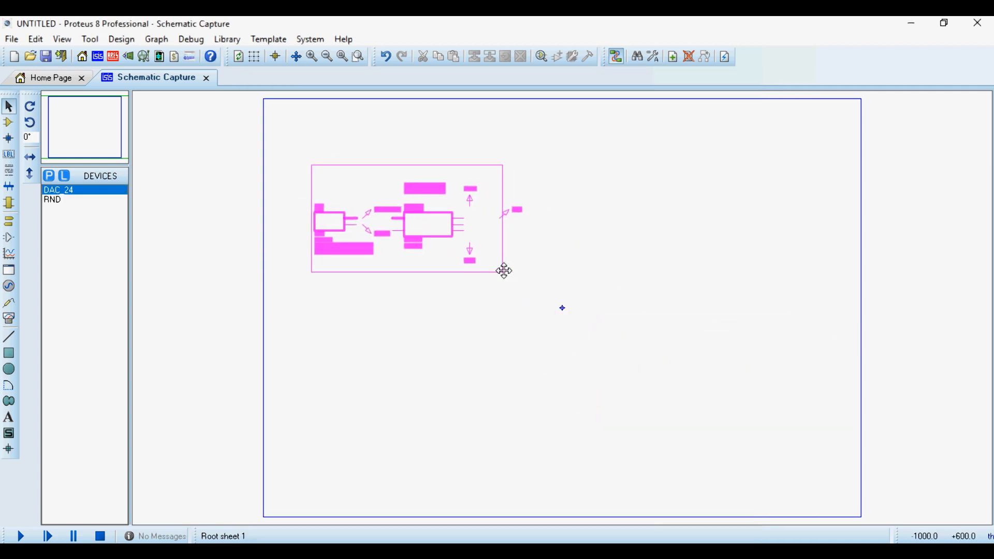
click(498, 272)
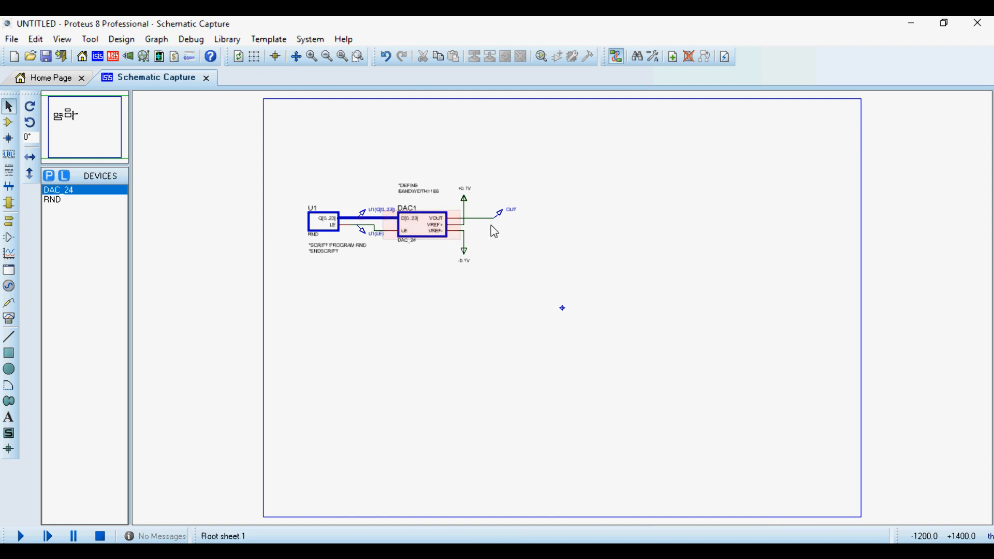
Examine the RND generator U1 and the DAC_24 converter DAC1 in the imported circuit.
scroll(493, 229, up, 2)
scroll(561, 315, up, 1)
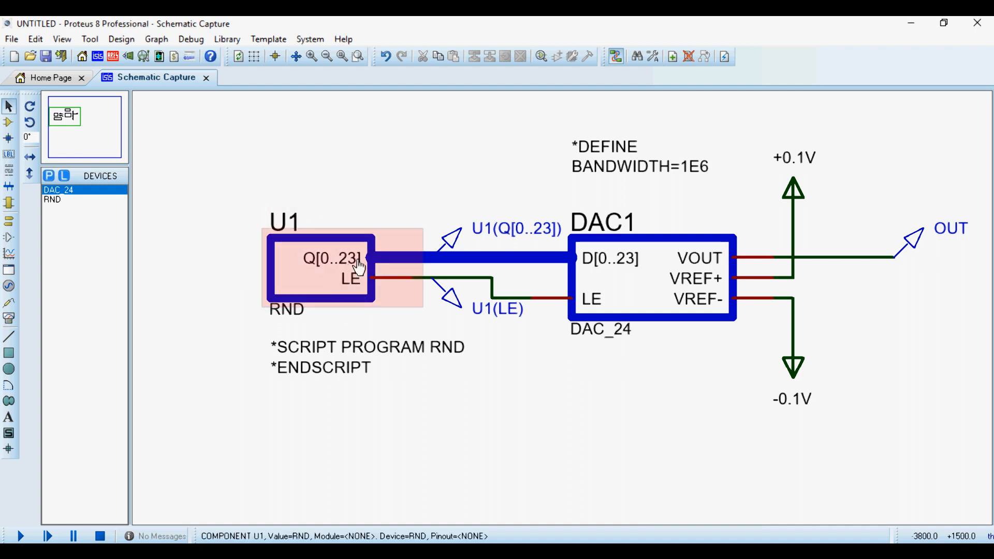
click(337, 268)
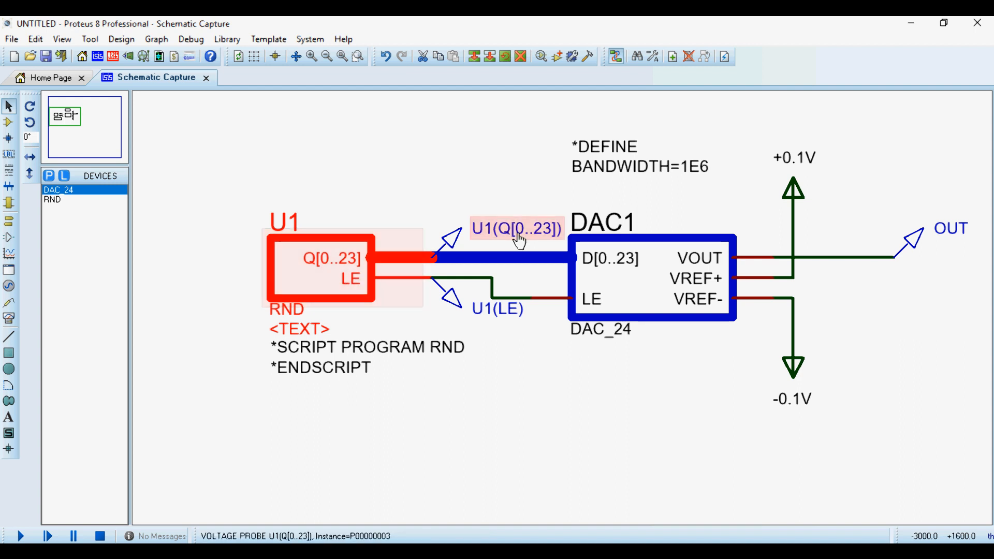
click(344, 173)
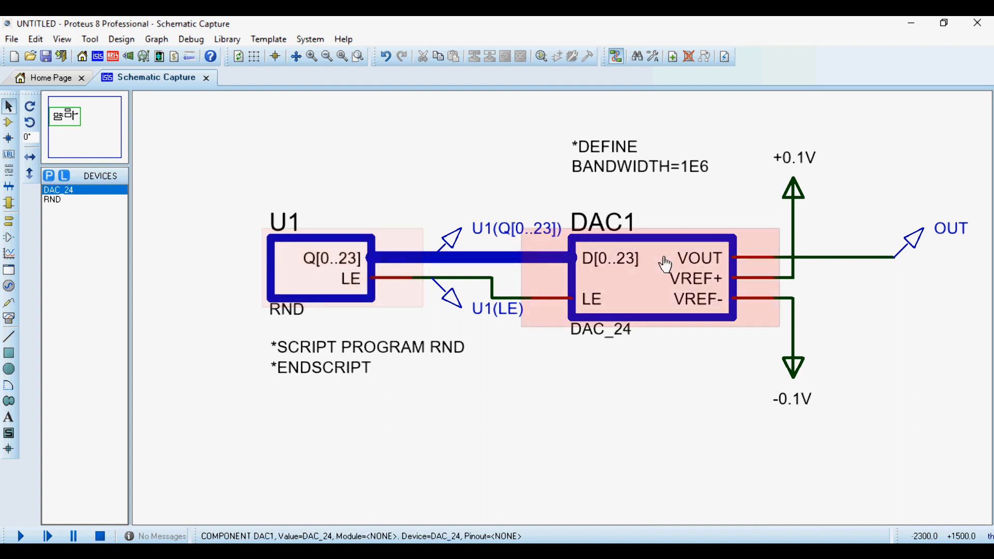
click(629, 266)
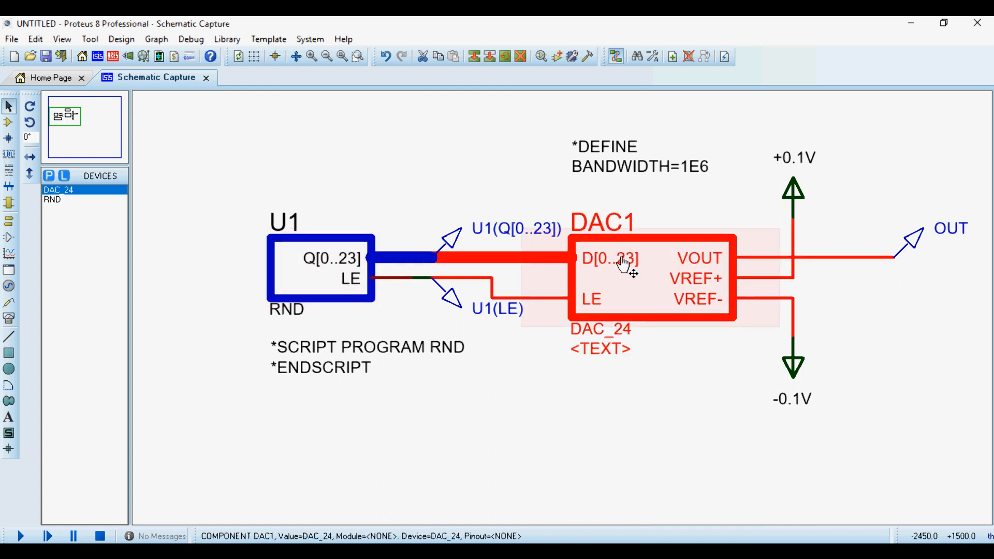
click(666, 383)
click(631, 295)
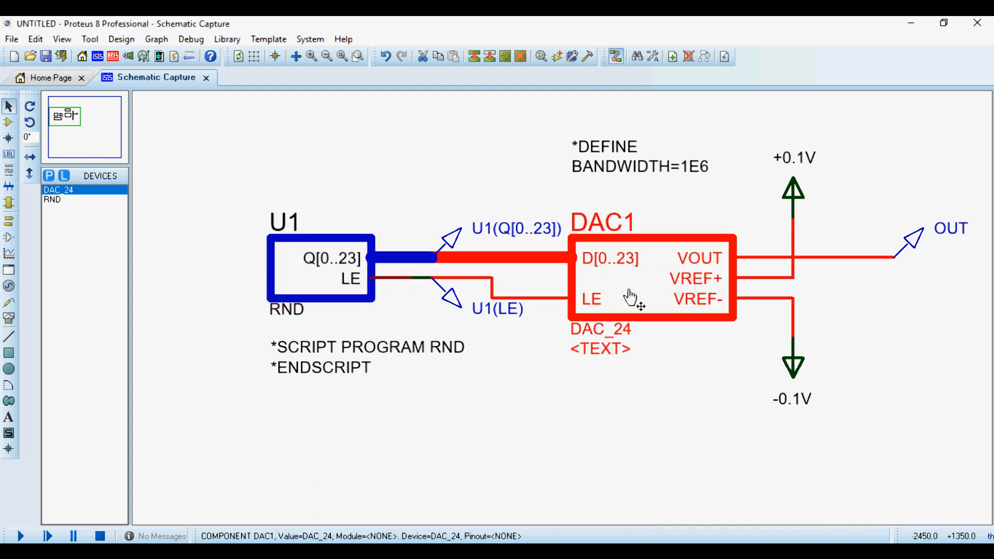
click(484, 199)
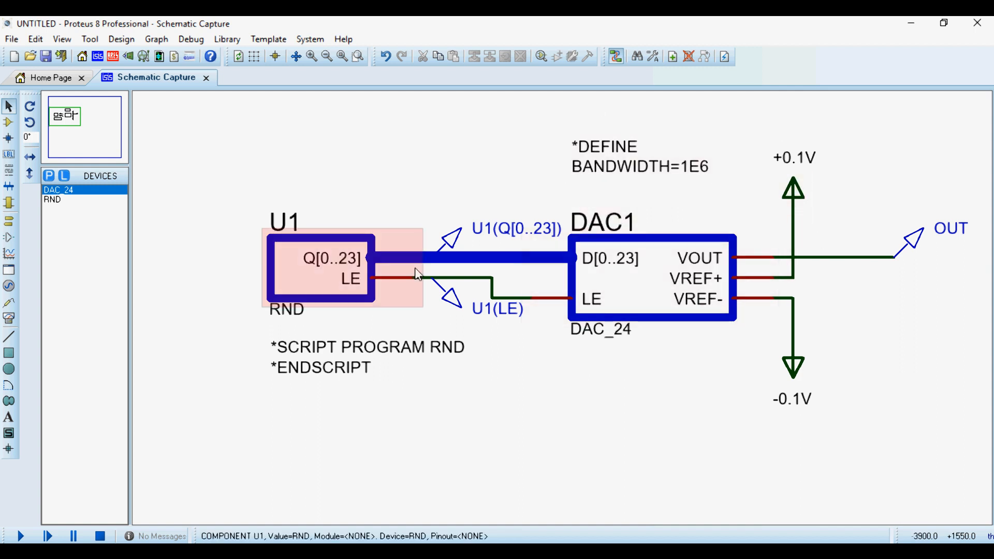
Place an analogue graph on the sheet below the imported noise generator circuit.
scroll(566, 303, down, 1)
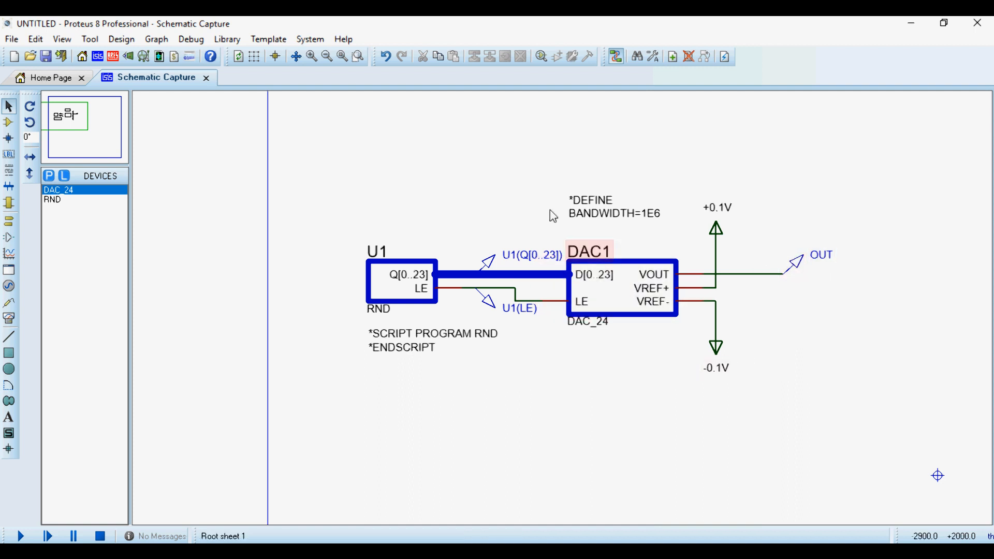
click(6, 253)
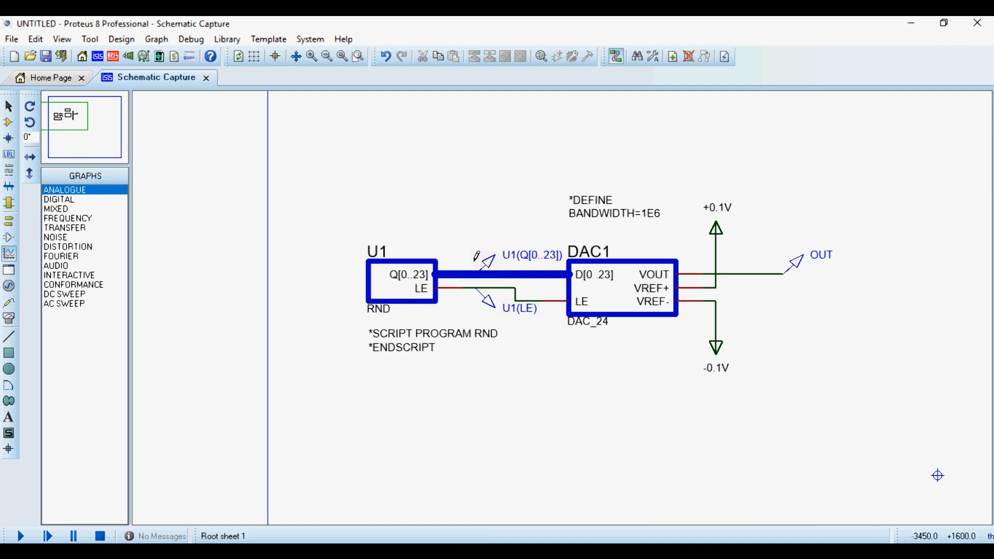
key(F5)
drag(226, 255, 696, 486)
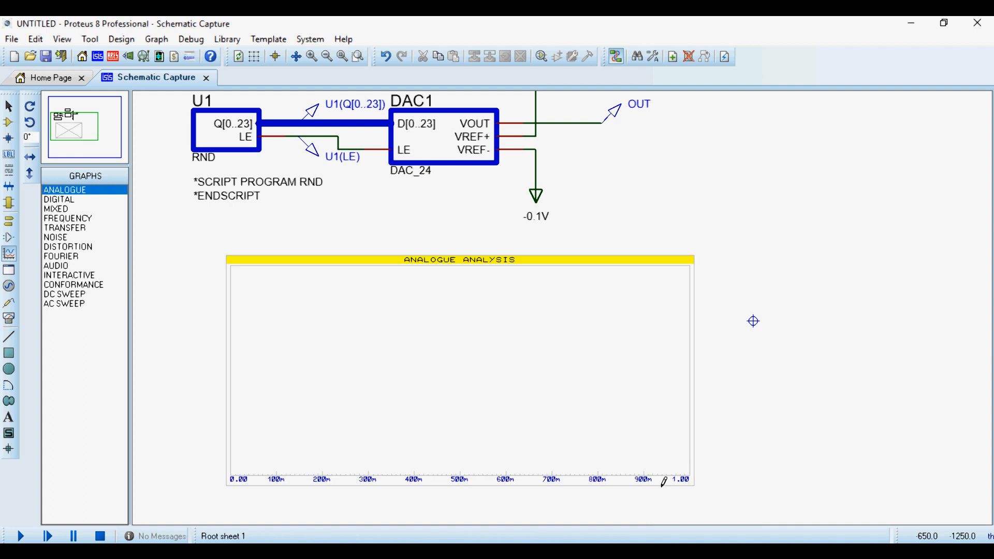
Set the analogue graph's stop time to 100m.
click(470, 326)
click(466, 319)
click(383, 232)
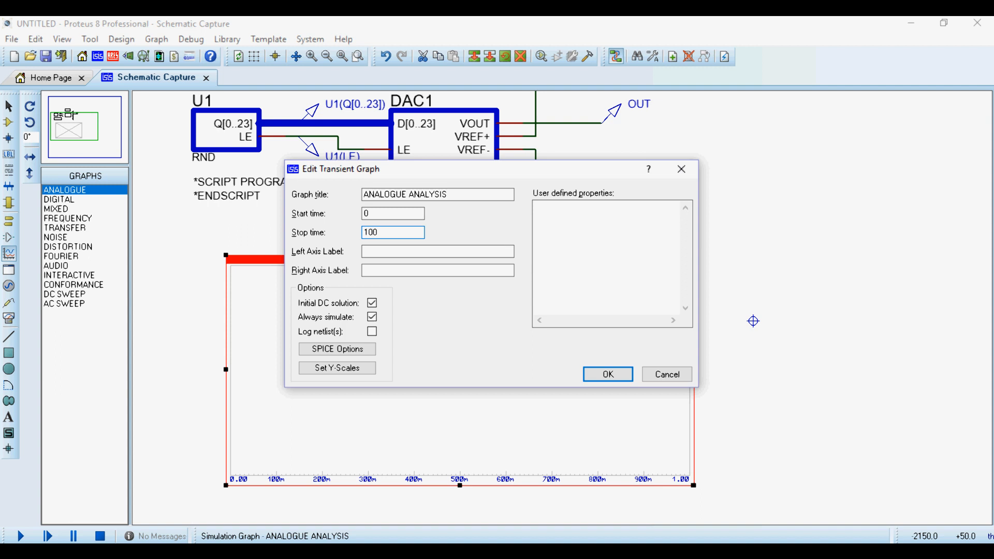
text(00m)
key(Return)
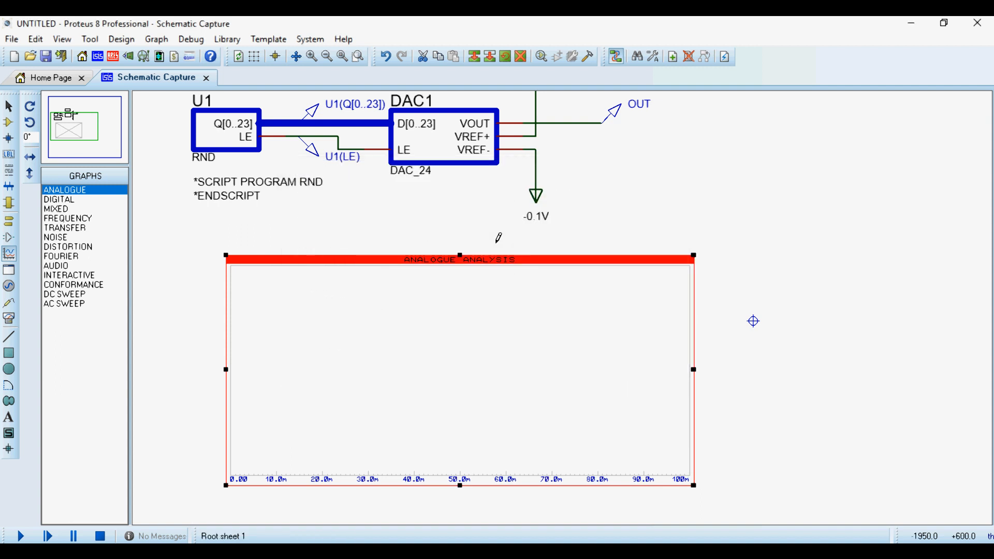
Add a transient trace to the analogue graph with OUT as probe P1.
key(ctrl+t)
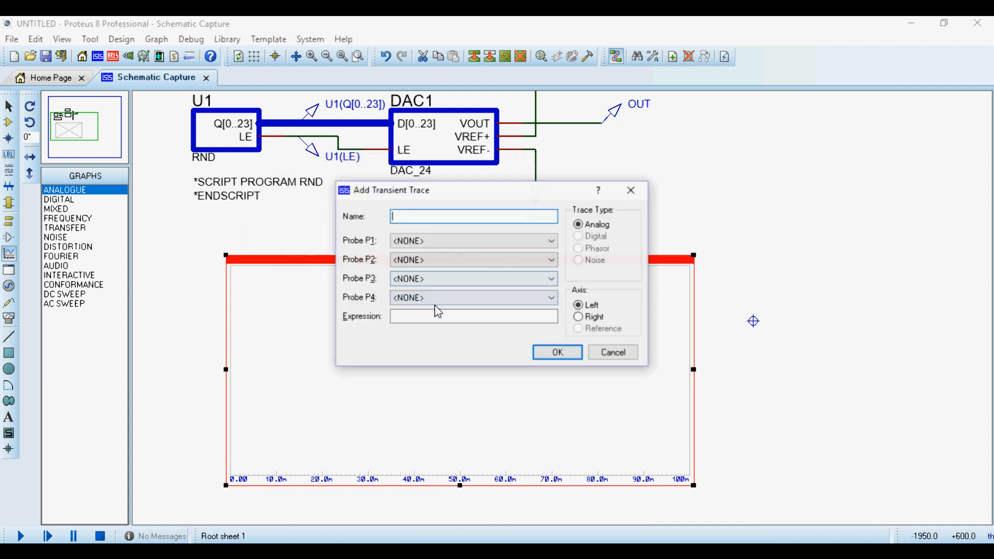
click(510, 246)
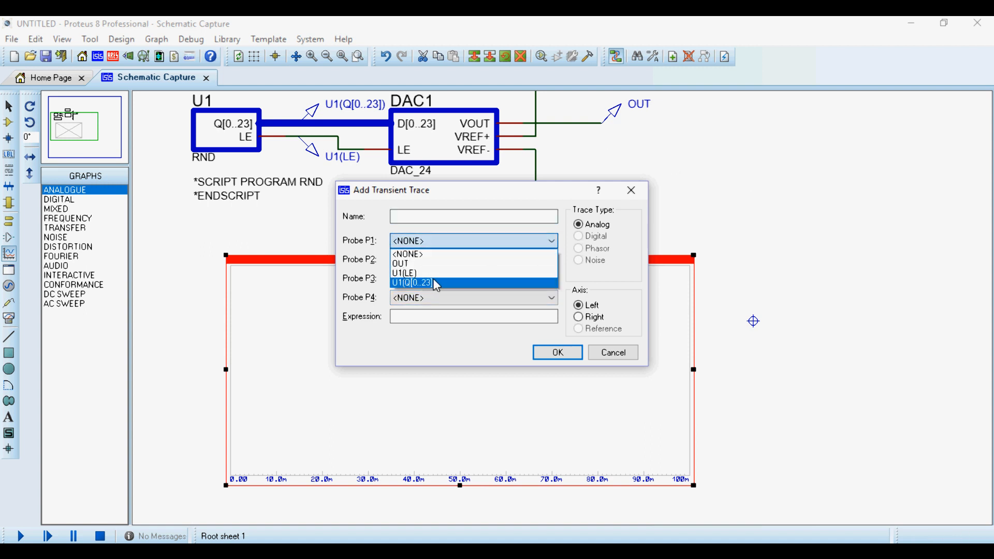
click(419, 263)
click(545, 353)
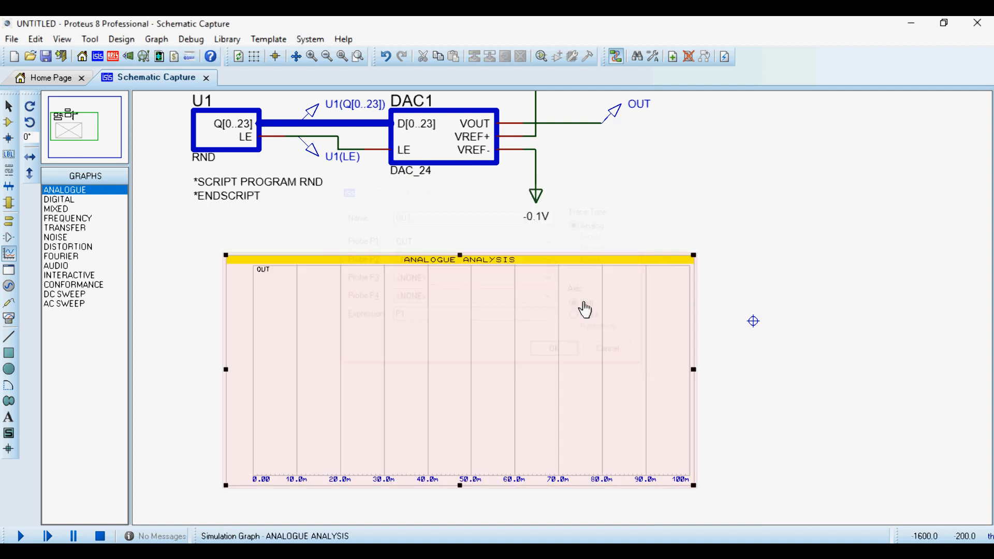
Simulate the analogue graph and show it maximized in its own window.
click(515, 279)
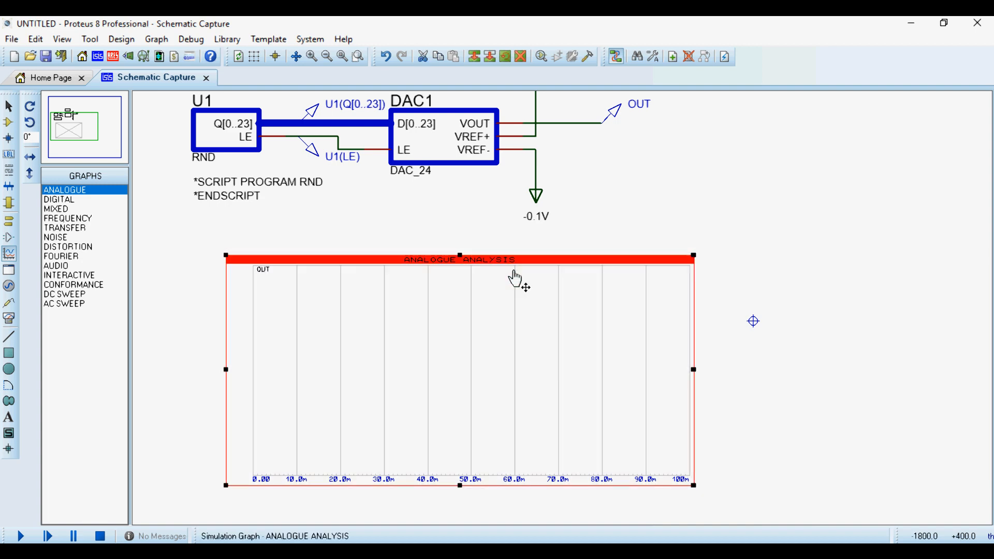
key(space)
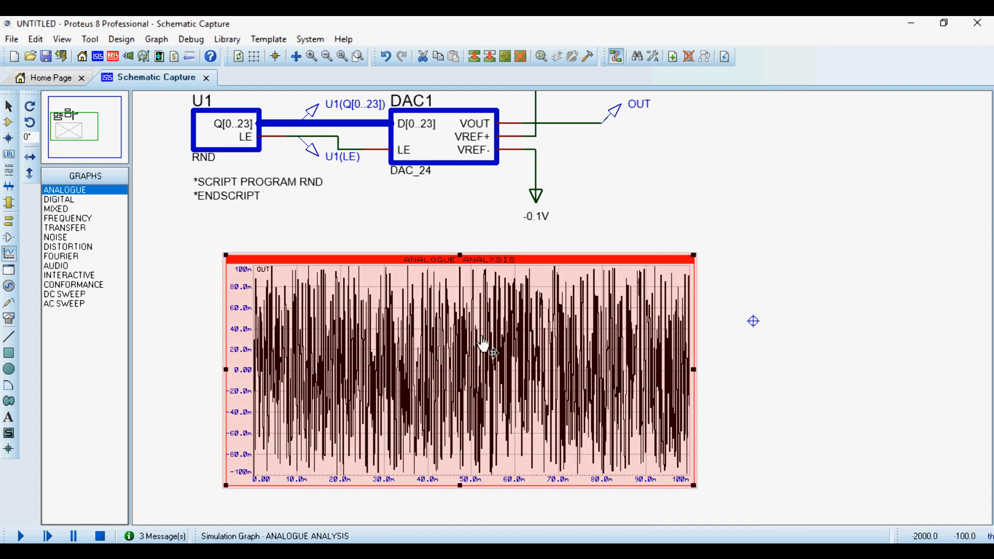
right_click(507, 348)
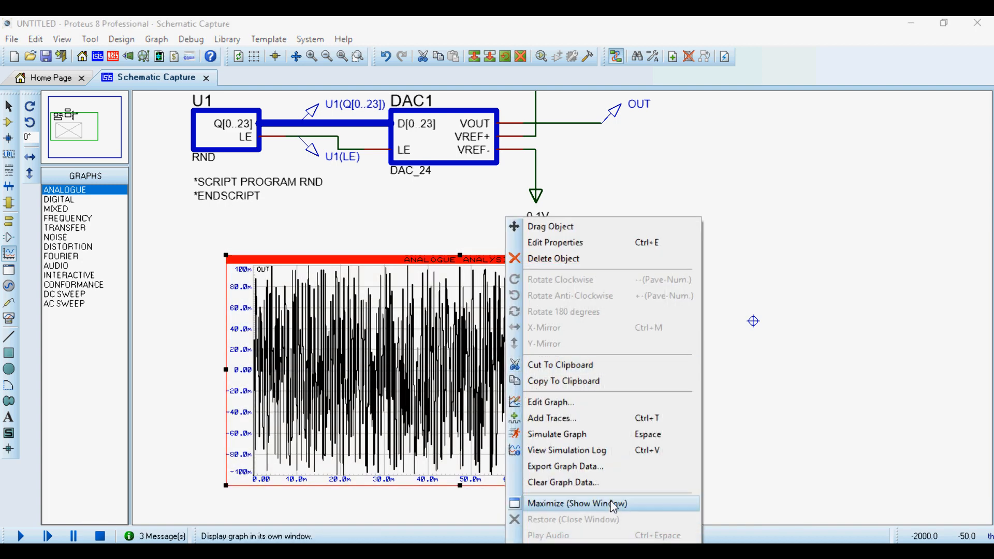
click(569, 504)
Rerun the graph simulation several times to compare the random noise traces of OUT.
key(space)
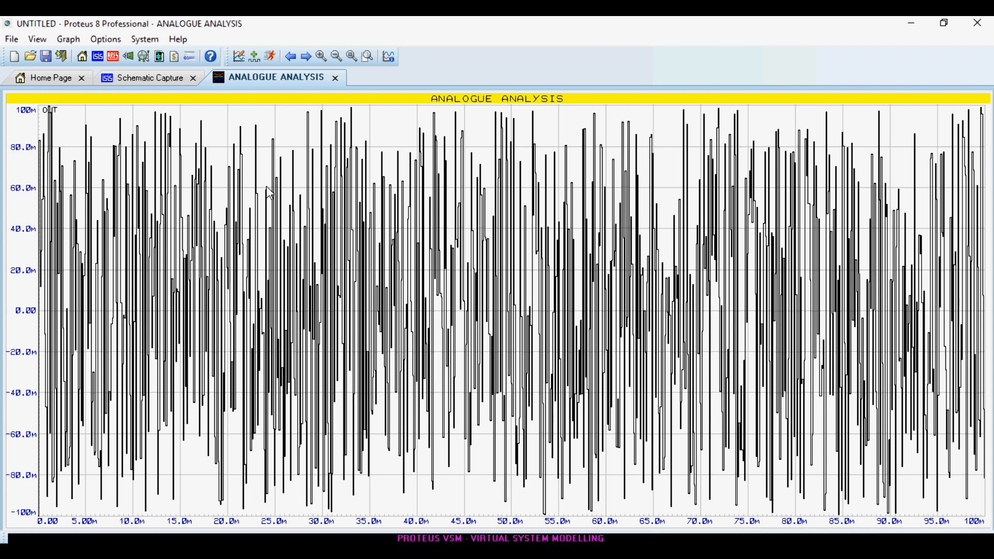
key(space)
key(space)
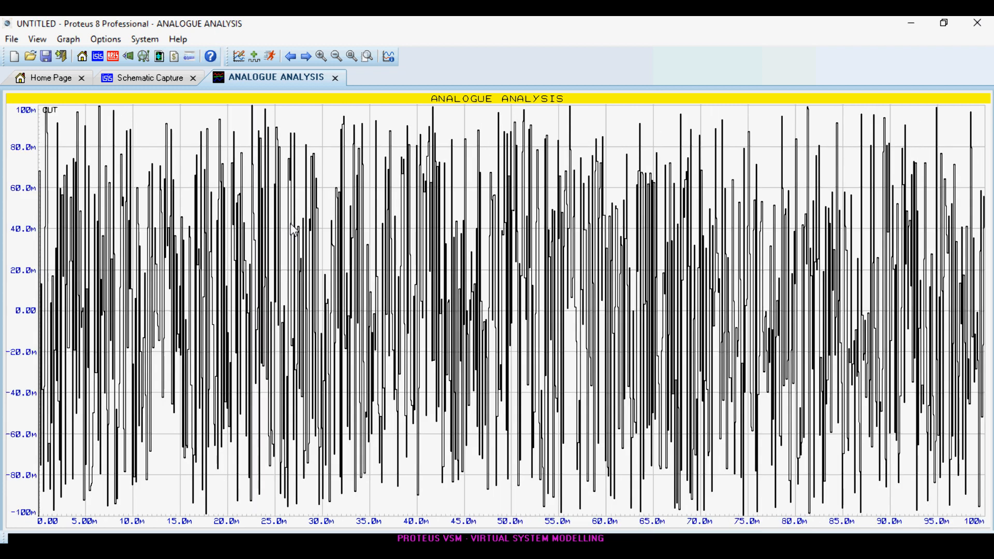
key(space)
key(space)
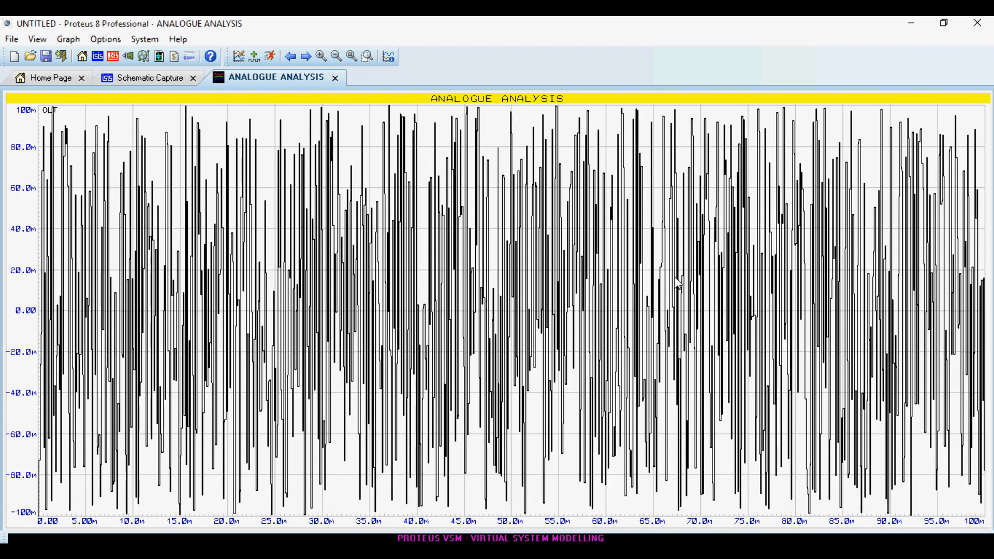
Rerun the graph simulation once more and close the maximized graph window.
key(space)
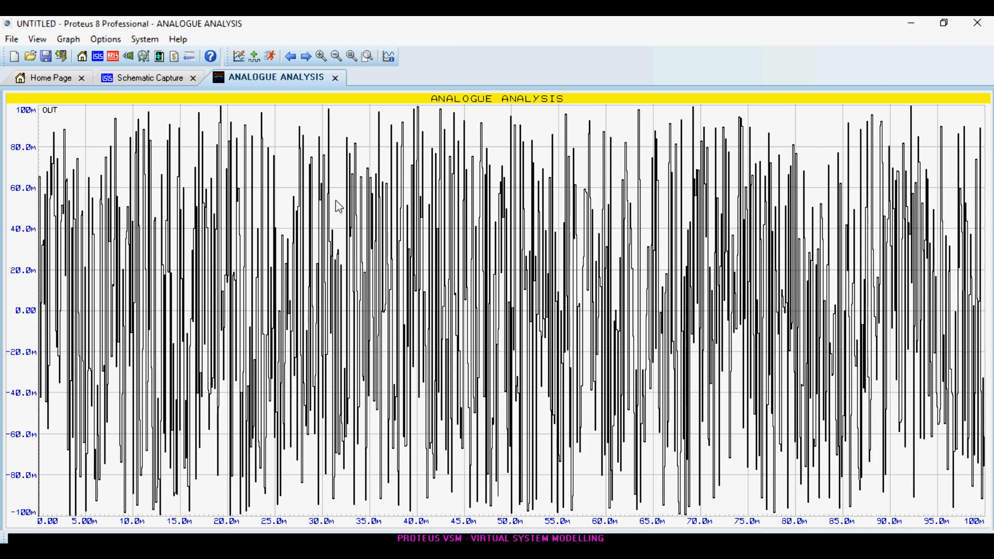
key(space)
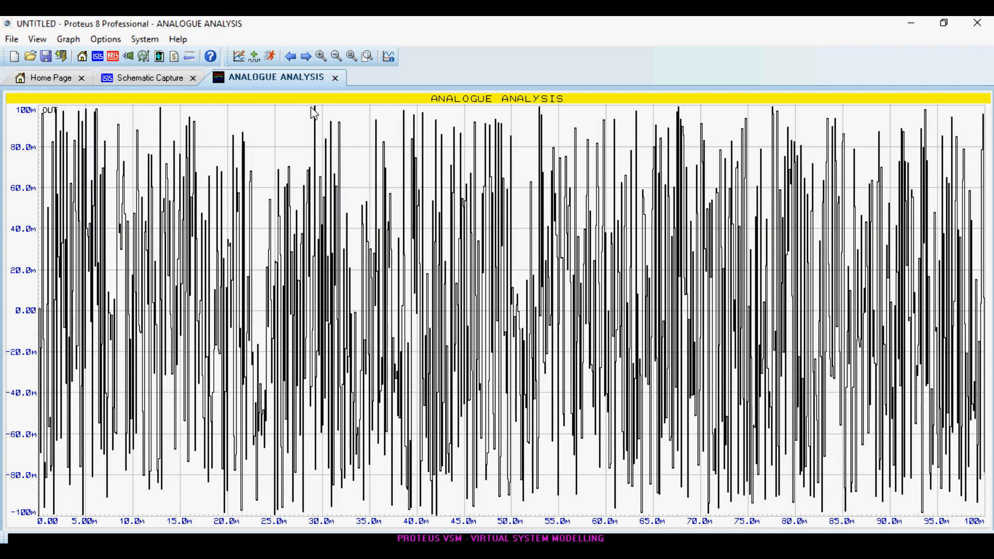
click(335, 78)
Relabel DAC1's reference power terminals as +0.5V for VREF+ and -0.5V for VREF-.
scroll(688, 316, up, 1)
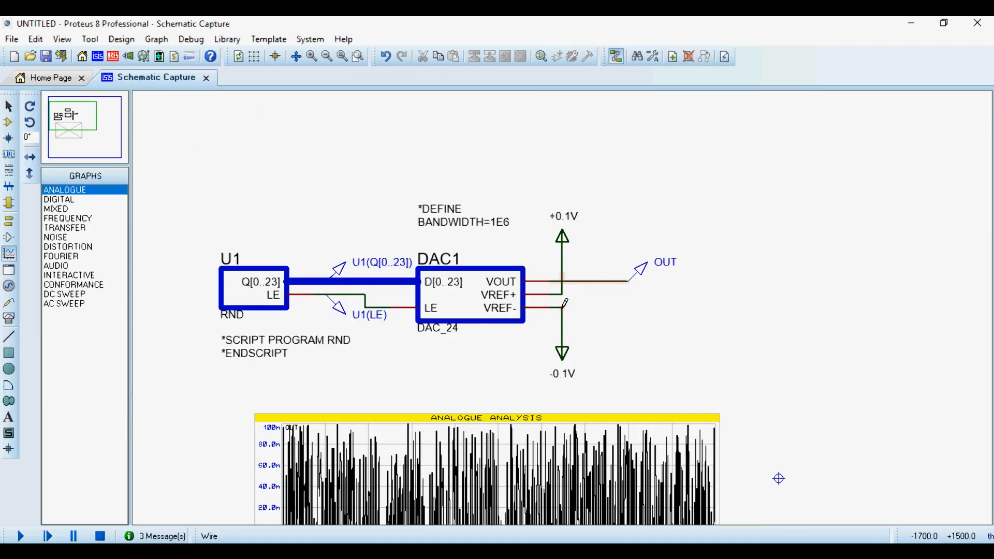
scroll(564, 302, up, 1)
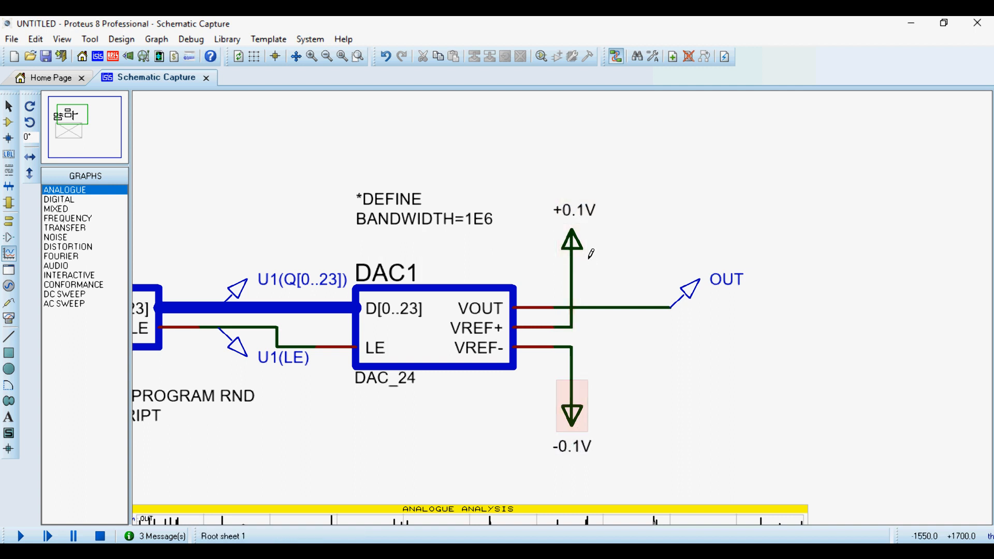
double_click(575, 210)
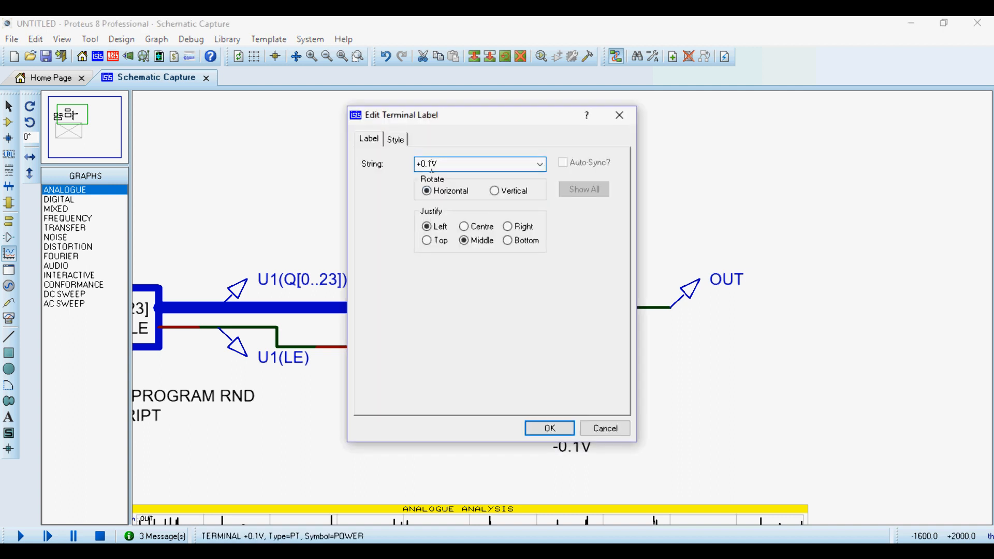
key(BackSpace)
text(5)
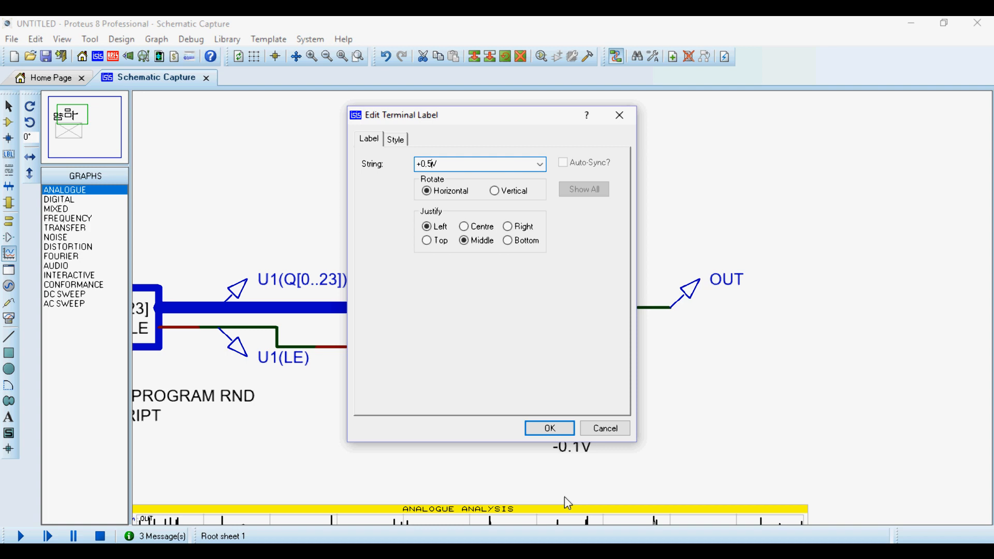
click(541, 429)
double_click(569, 446)
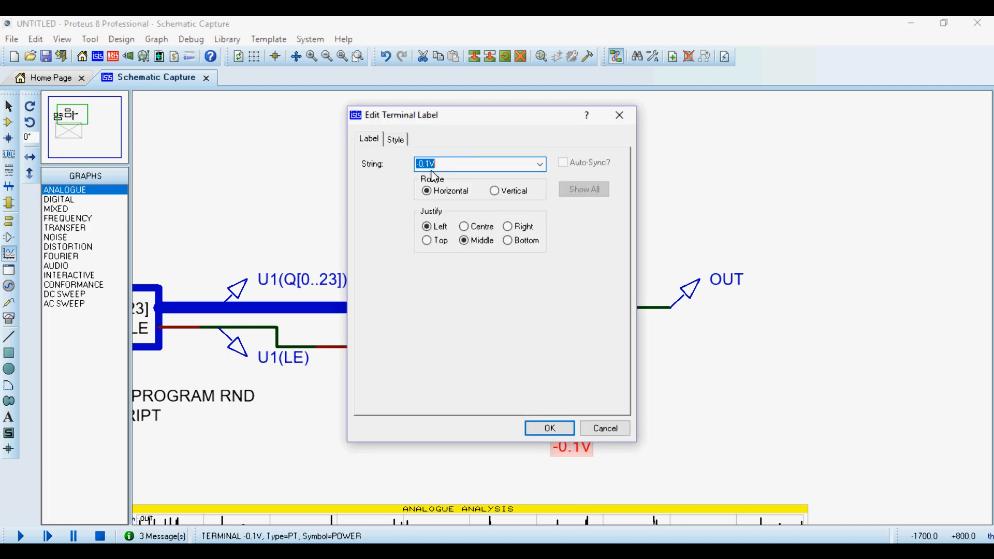
text(5)
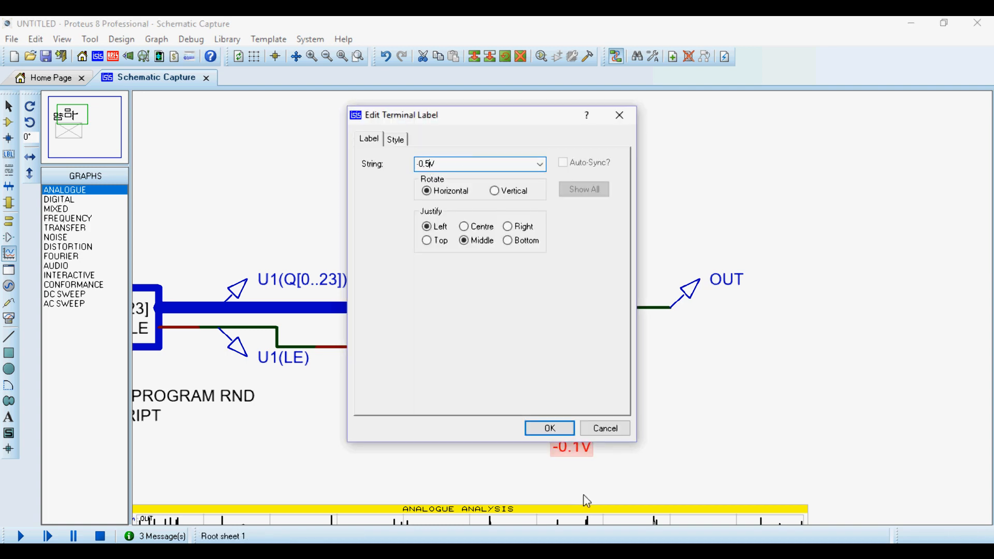
click(550, 428)
Simulate the analogue graph, inspect the OUT trace maximized in its own window, and close that window.
scroll(569, 481, down, 3)
scroll(559, 472, up, 1)
click(555, 252)
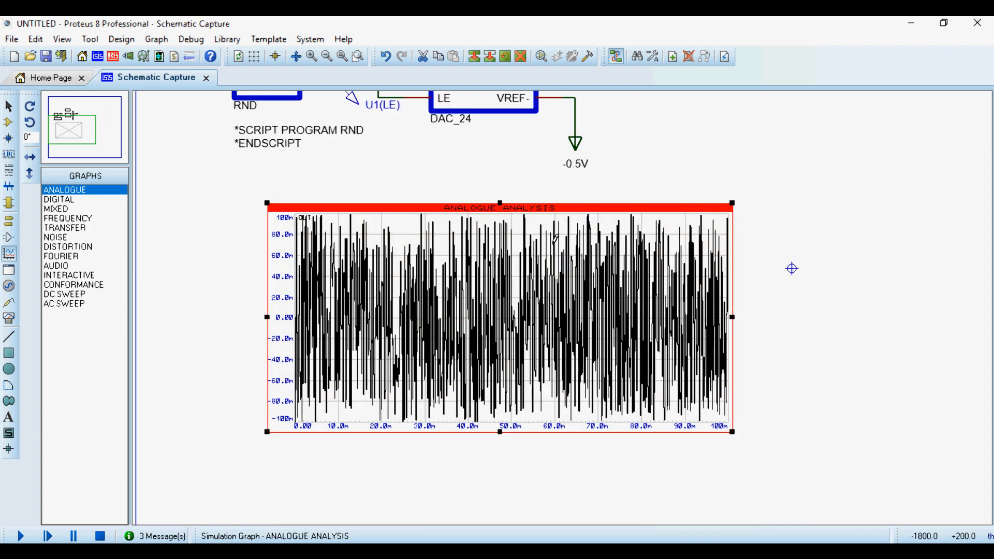
key(space)
right_click(522, 273)
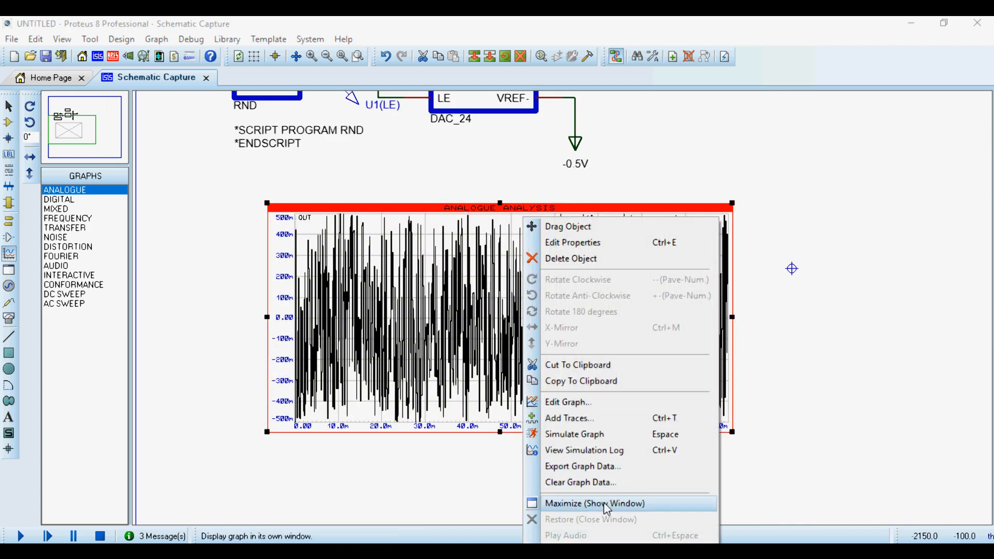
click(606, 503)
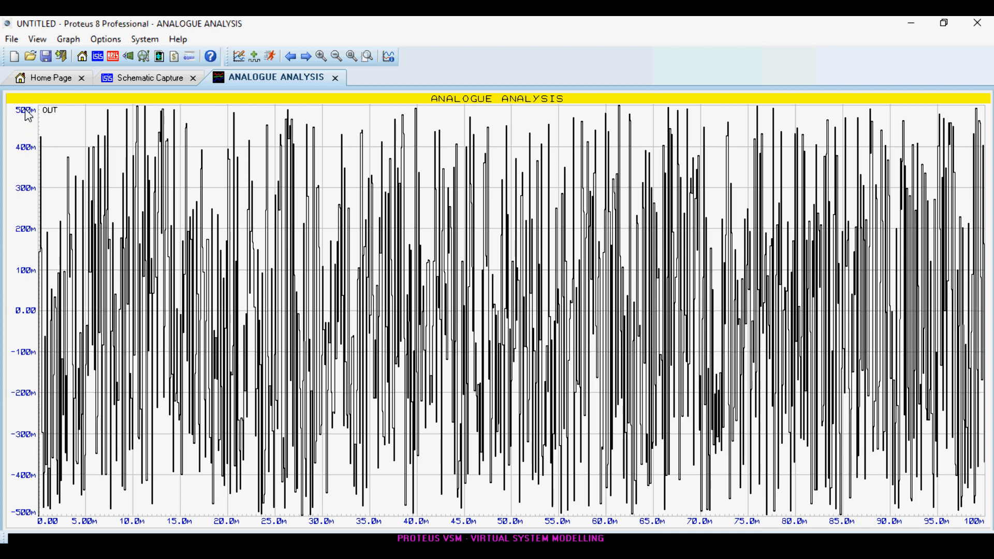
click(336, 78)
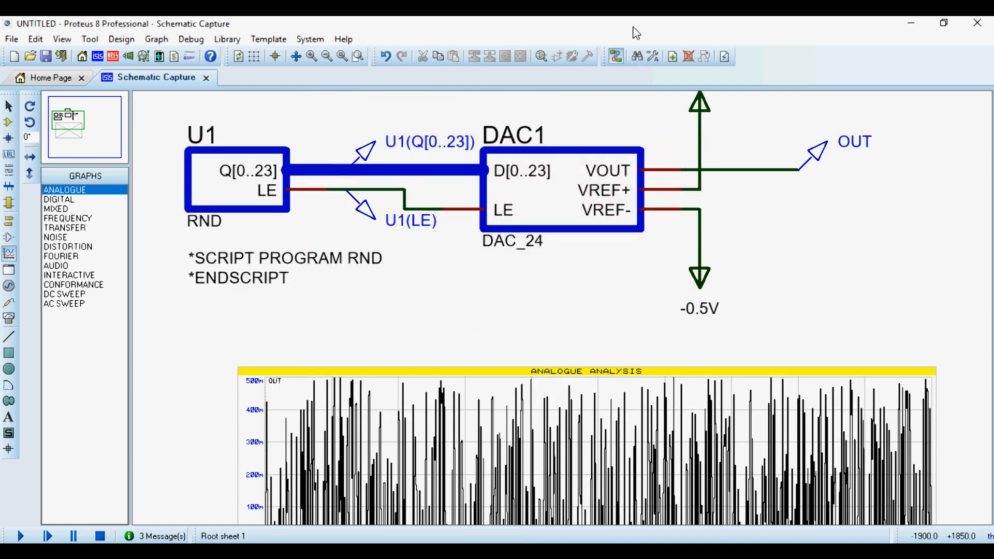
Set BANDWIDTH to 1E2 in the *DEFINE script block above DAC1.
scroll(507, 285, down, 1)
scroll(556, 178, up, 1)
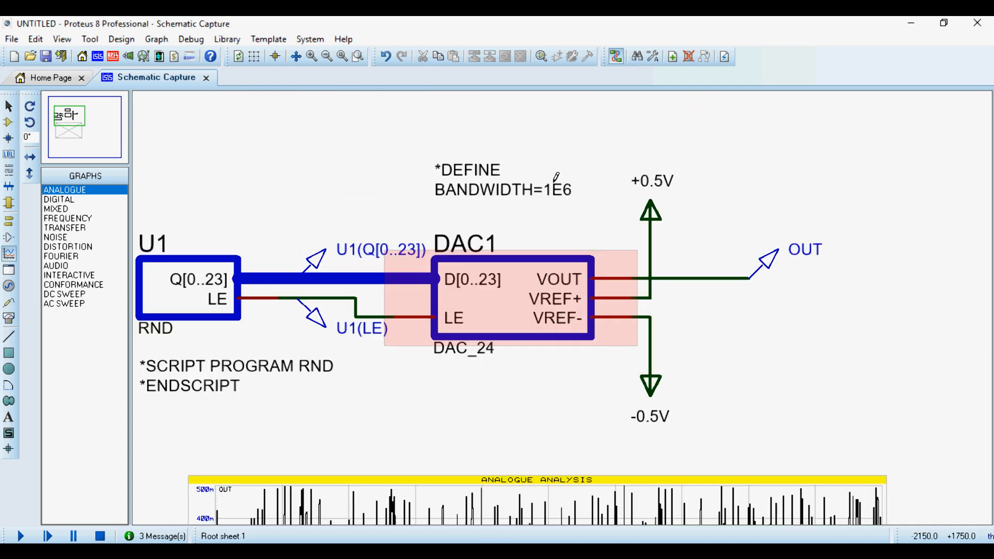
click(502, 196)
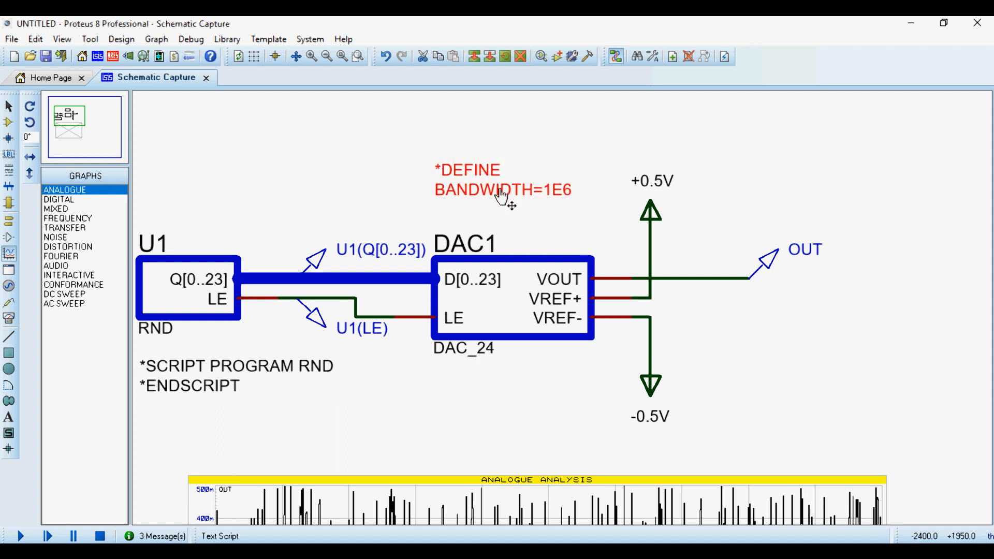
click(502, 197)
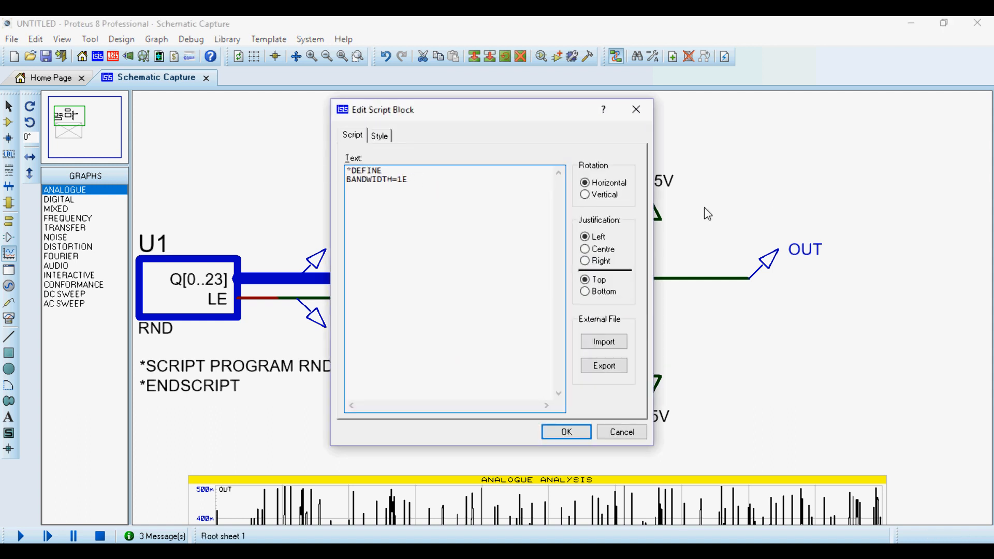
click(566, 432)
Simulate the analogue graph several times on the schematic to compare the OUT traces at the 1E2 bandwidth.
scroll(572, 426, down, 2)
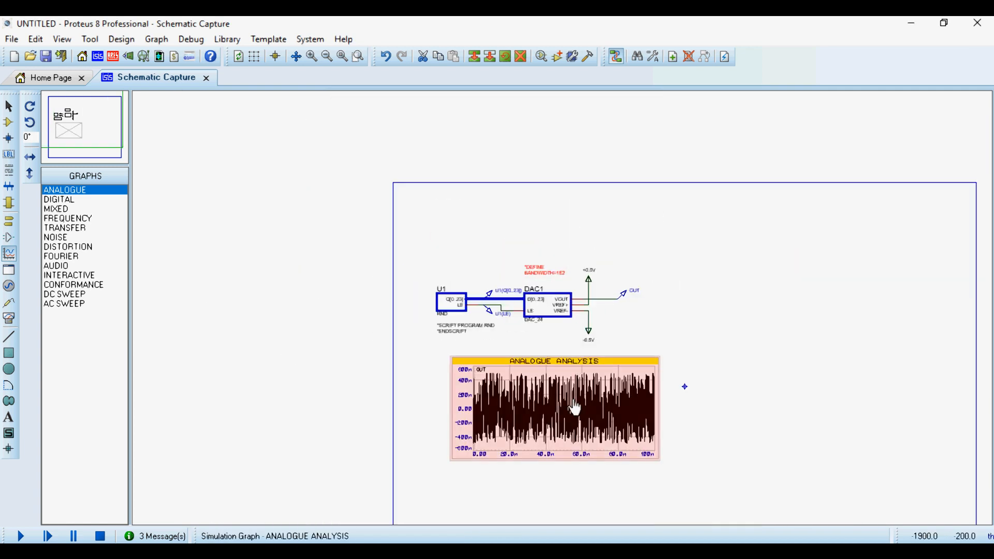
scroll(576, 409, up, 2)
click(565, 320)
key(space)
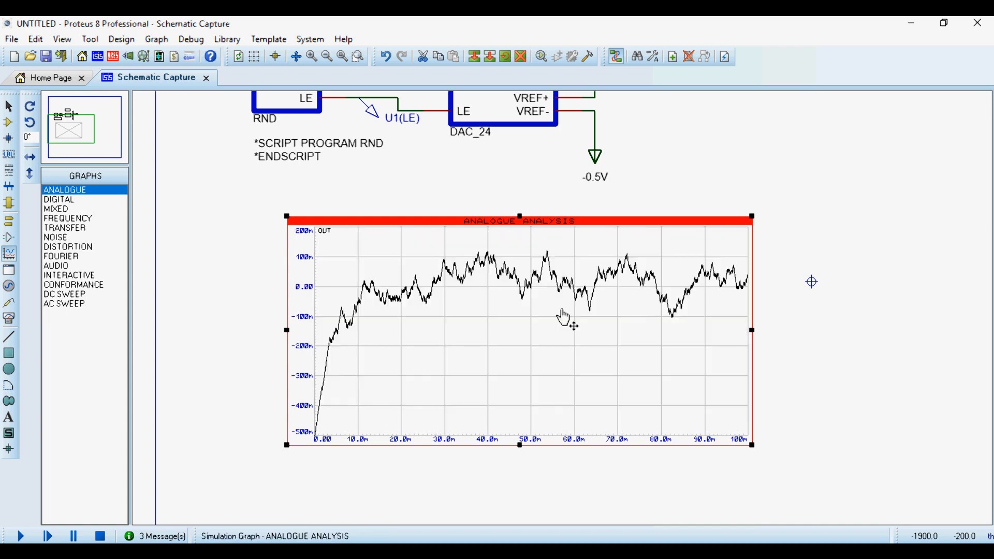
key(space)
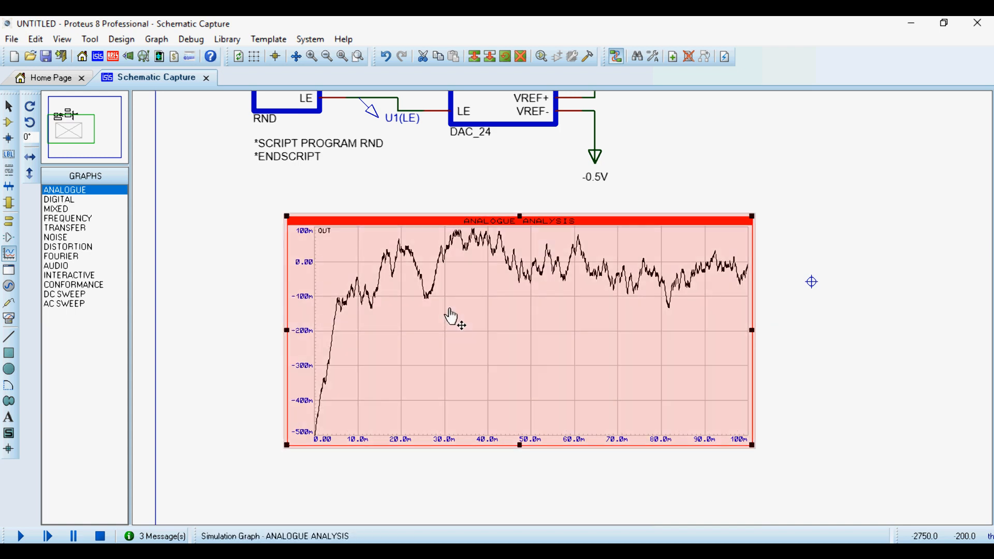
key(space)
key(space)
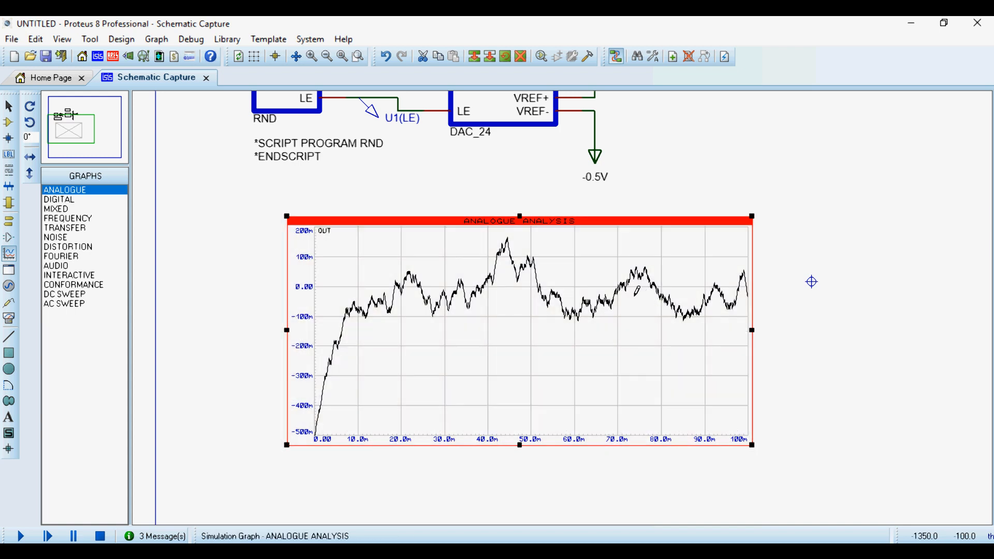
Set BANDWIDTH to 1E7 in the *DEFINE script block above DAC1.
scroll(598, 325, down, 1)
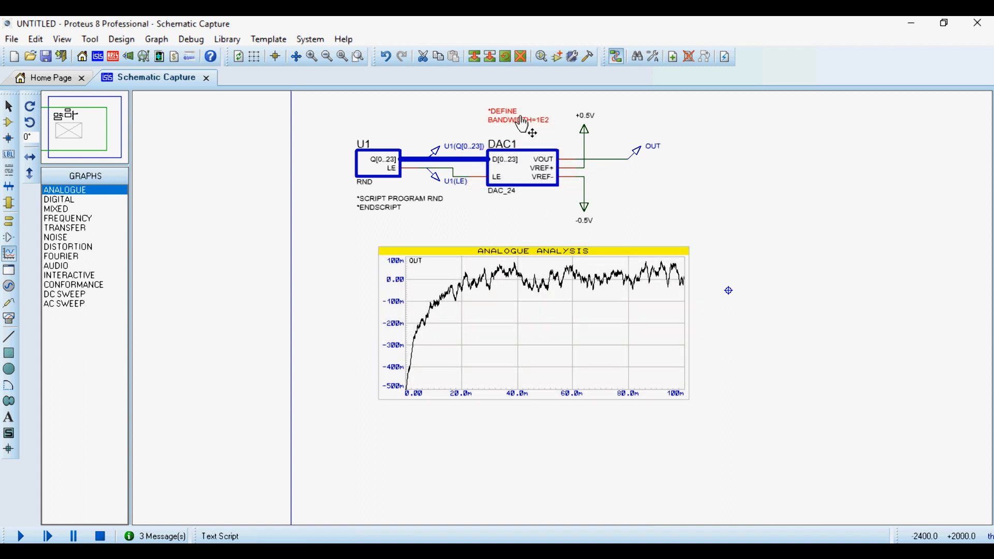
double_click(518, 115)
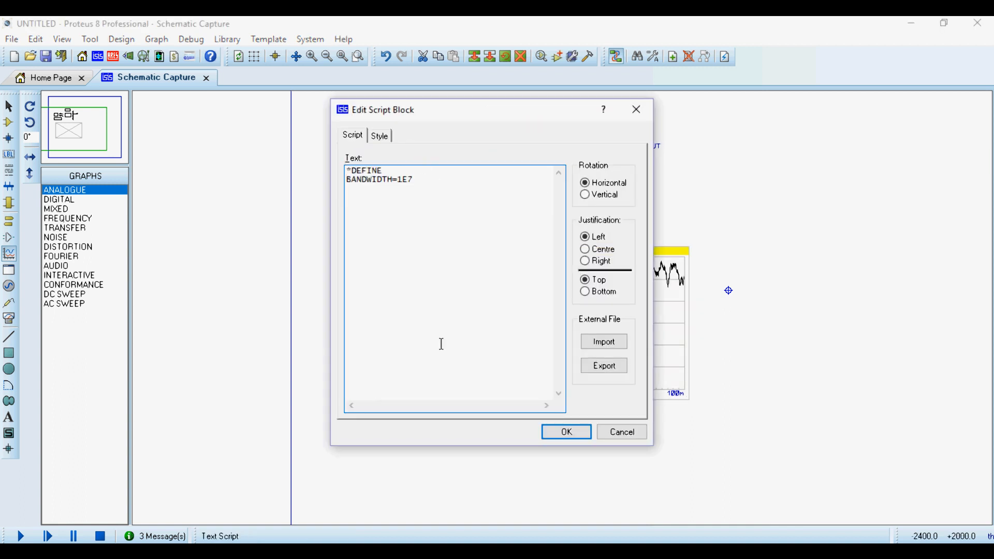
click(566, 431)
Simulate the analogue graph at the 1E7 bandwidth, rerun it several times in its maximized window, and close the window.
key(space)
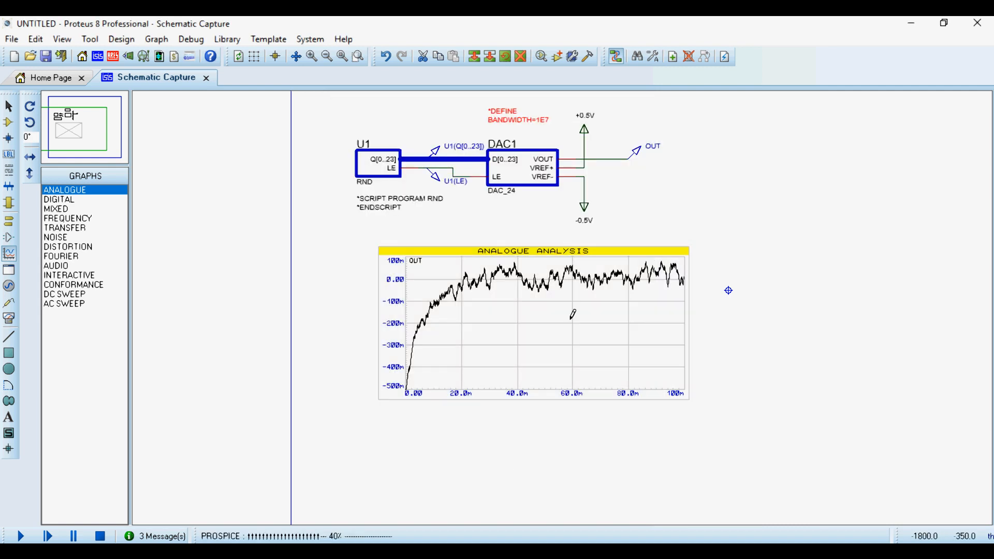
right_click(529, 321)
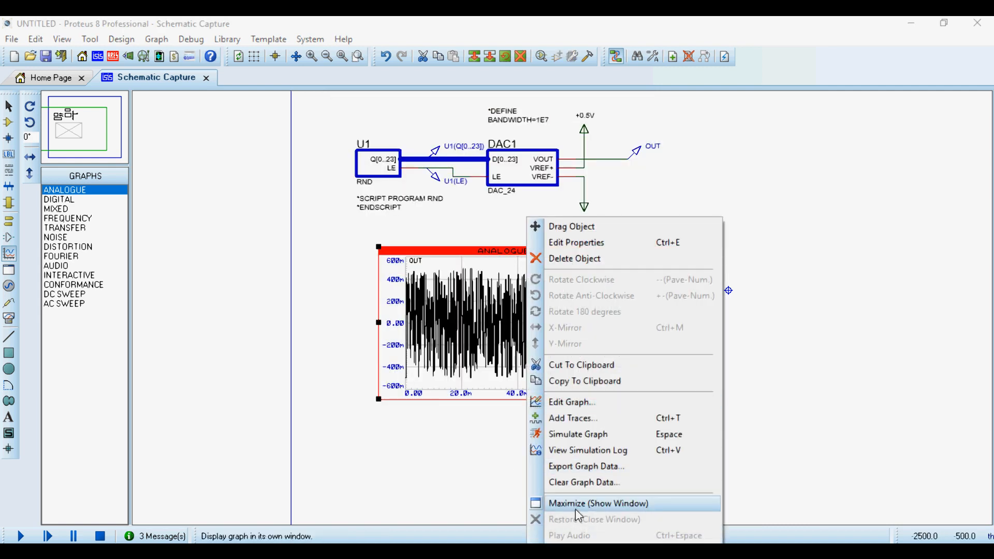
click(575, 507)
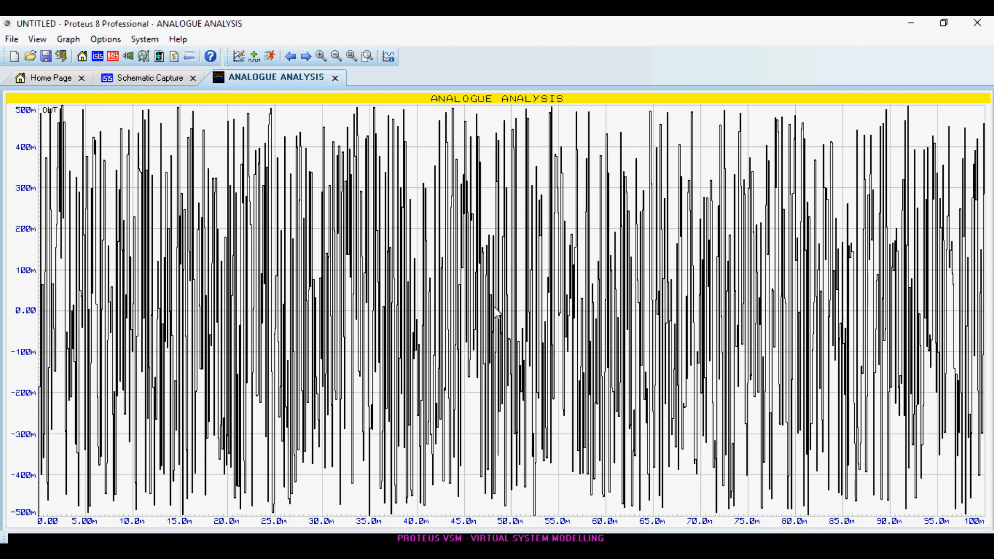
key(space)
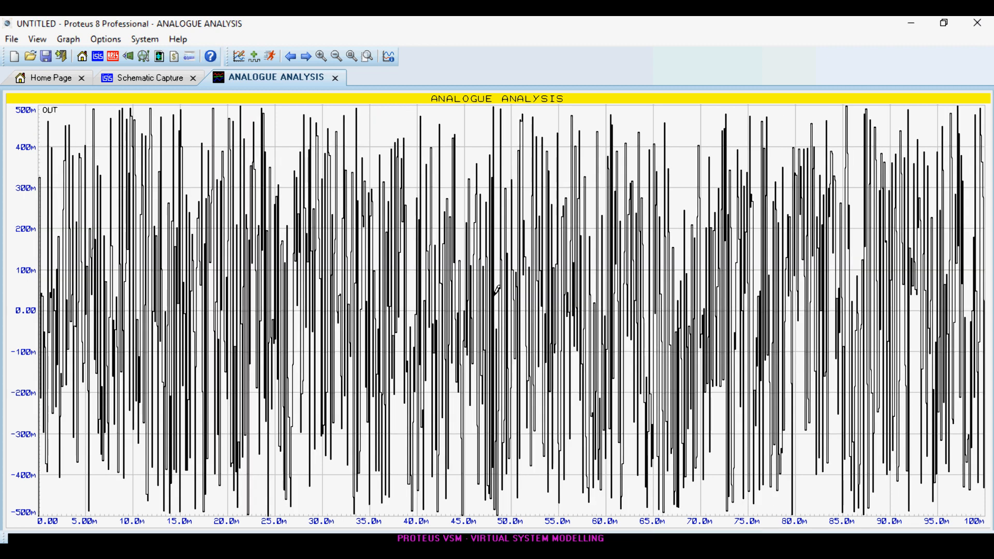
key(space)
key(space)
click(335, 79)
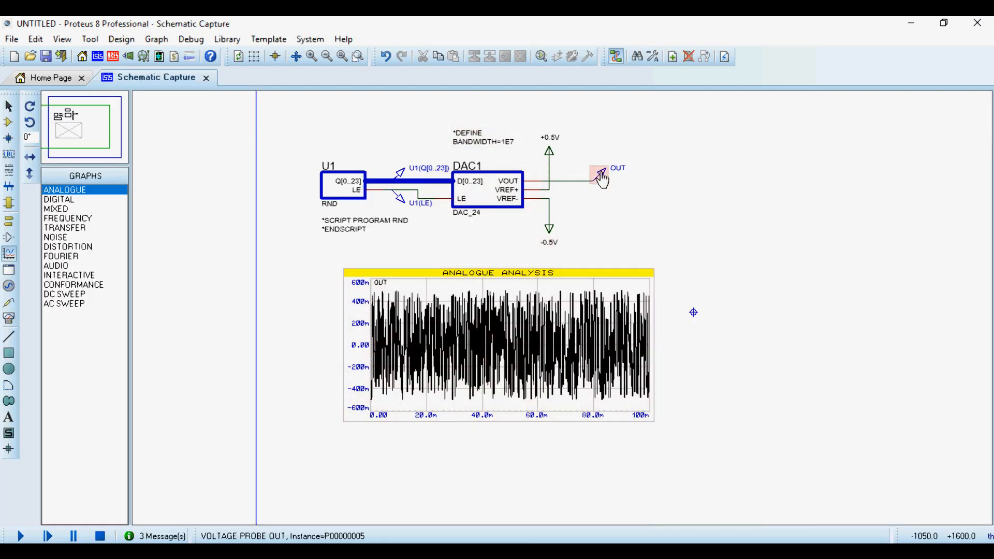
Find the Laplace addition operator OP : ADD with the keywords "laplace add" and place one beyond the OUT probe.
scroll(595, 191, up, 2)
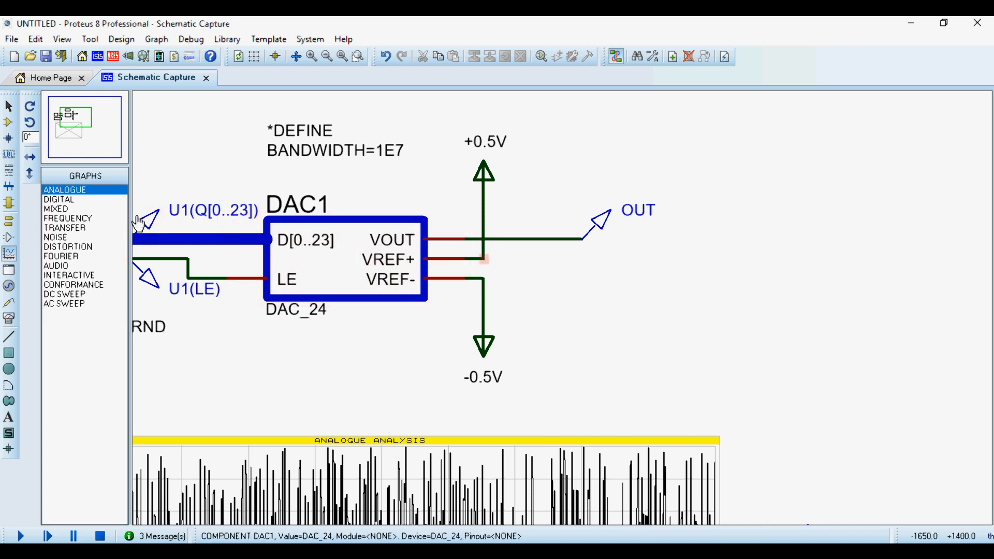
click(8, 123)
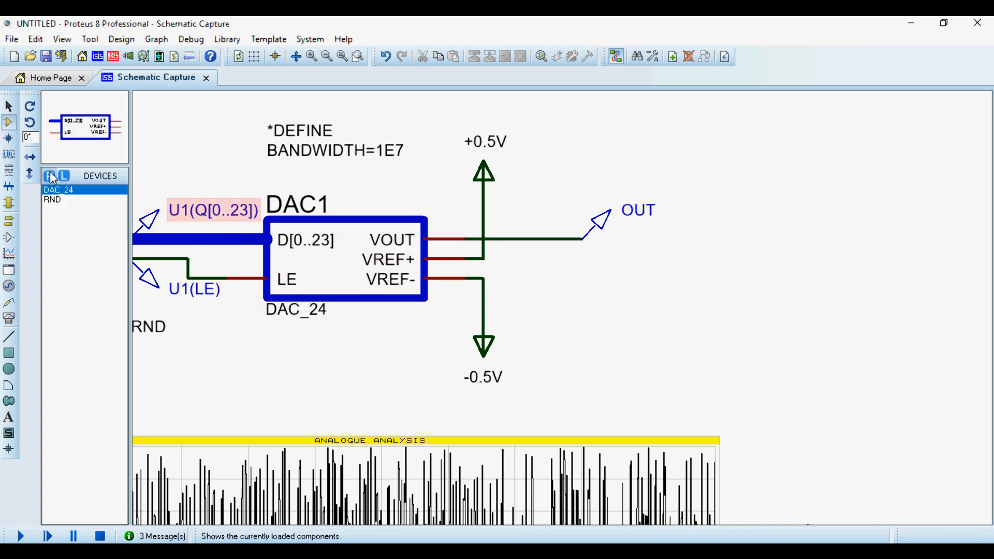
click(52, 176)
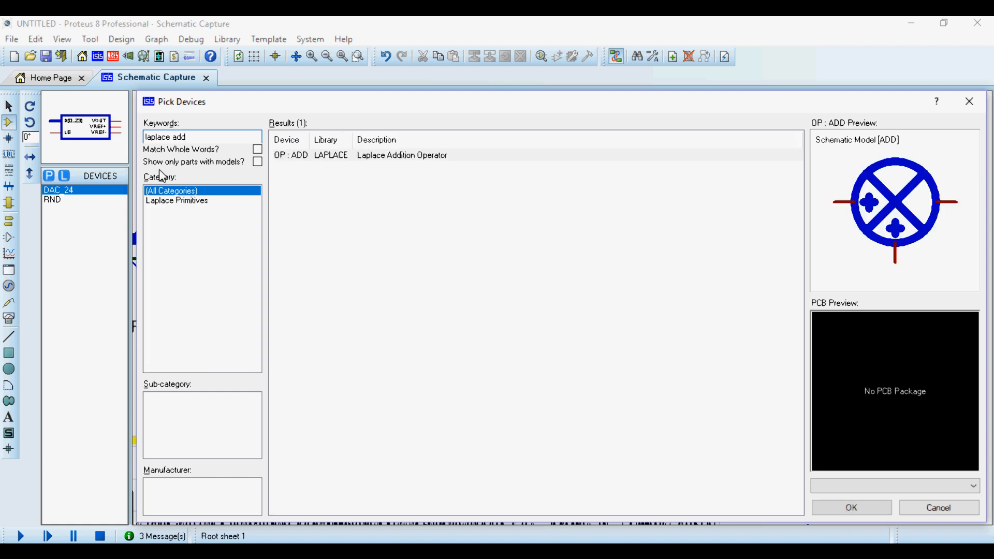
double_click(405, 156)
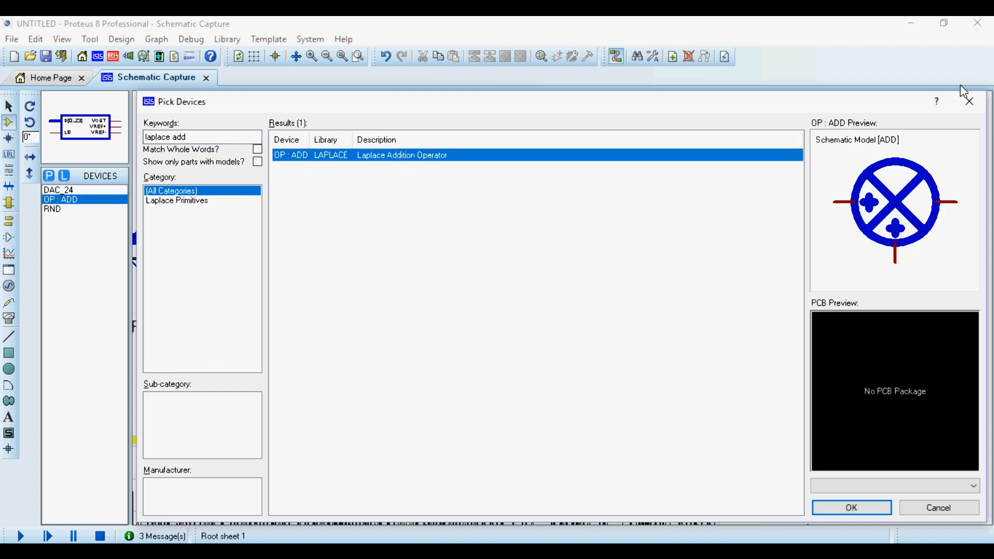
click(969, 101)
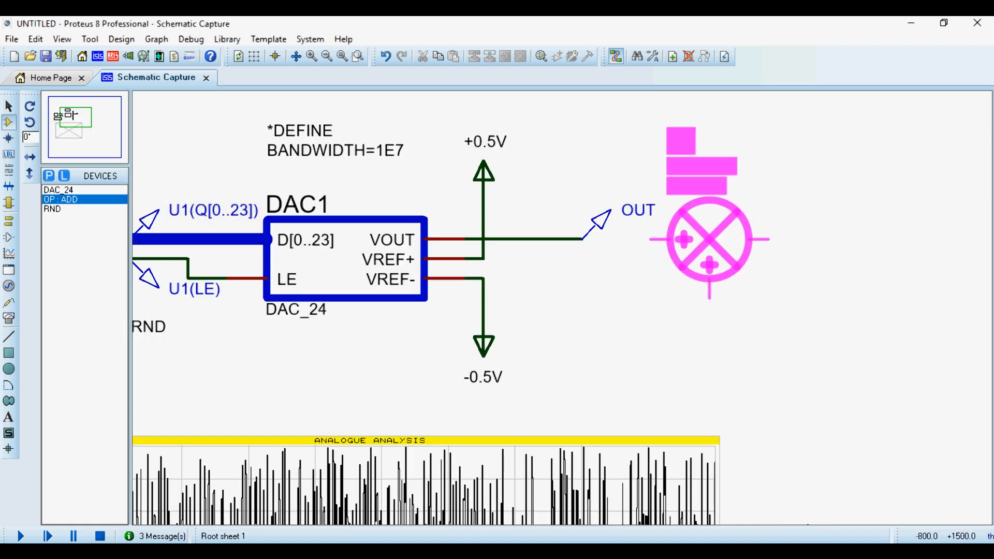
click(700, 239)
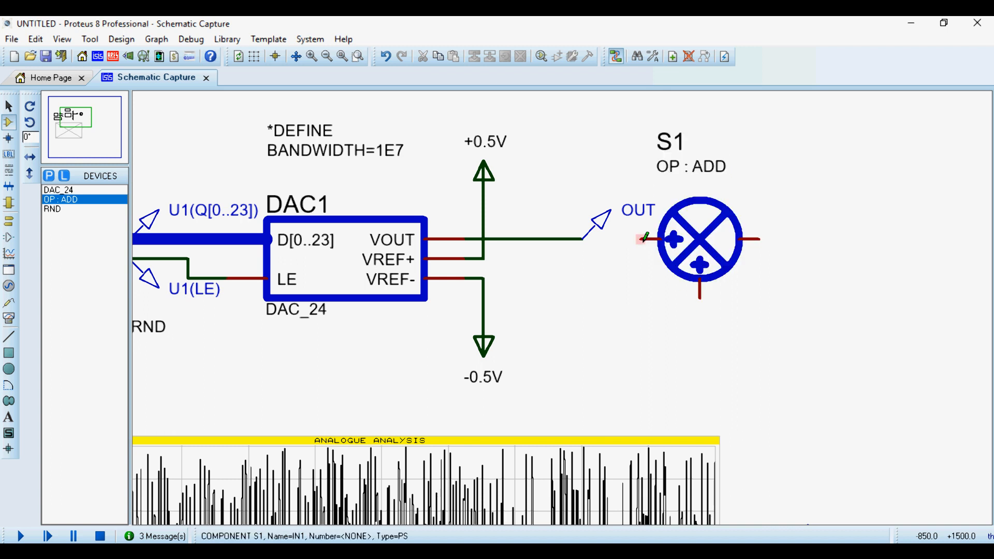
Wire the adder's IN1 input to DAC1's VOUT line and delete the OUT voltage probe.
click(643, 239)
click(583, 238)
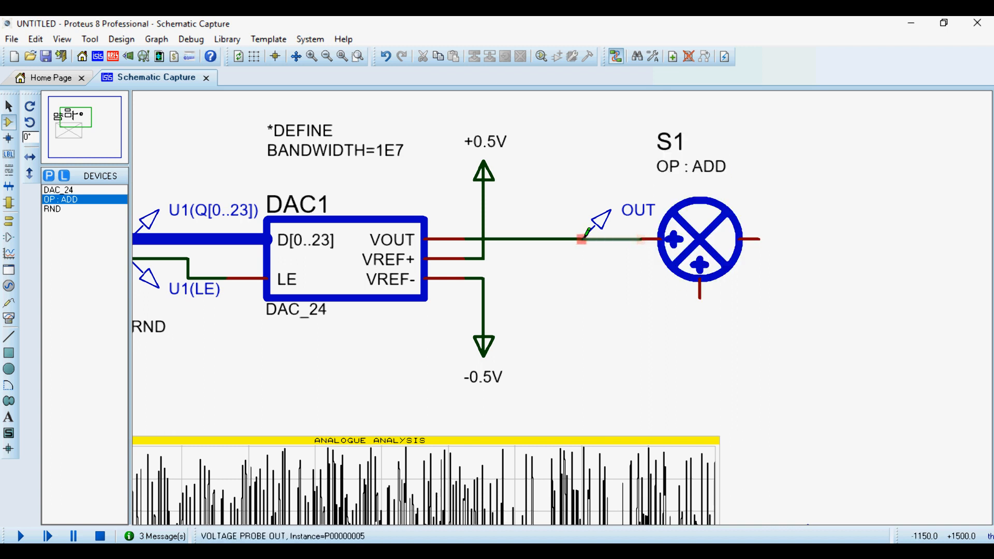
right_click(622, 220)
right_click(622, 220)
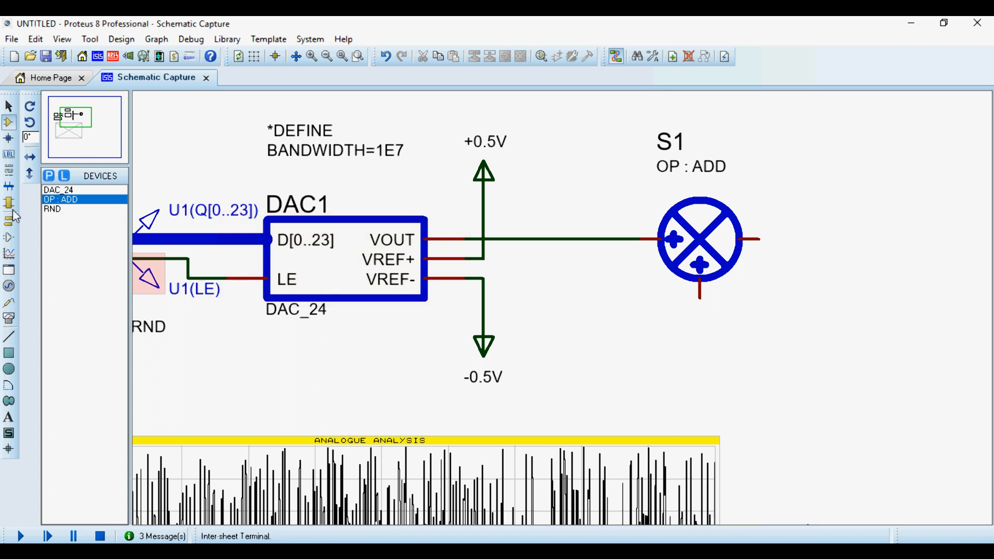
Place a SINE generator below the DAC1 output line and wire it to the adder's IN2 input.
click(9, 286)
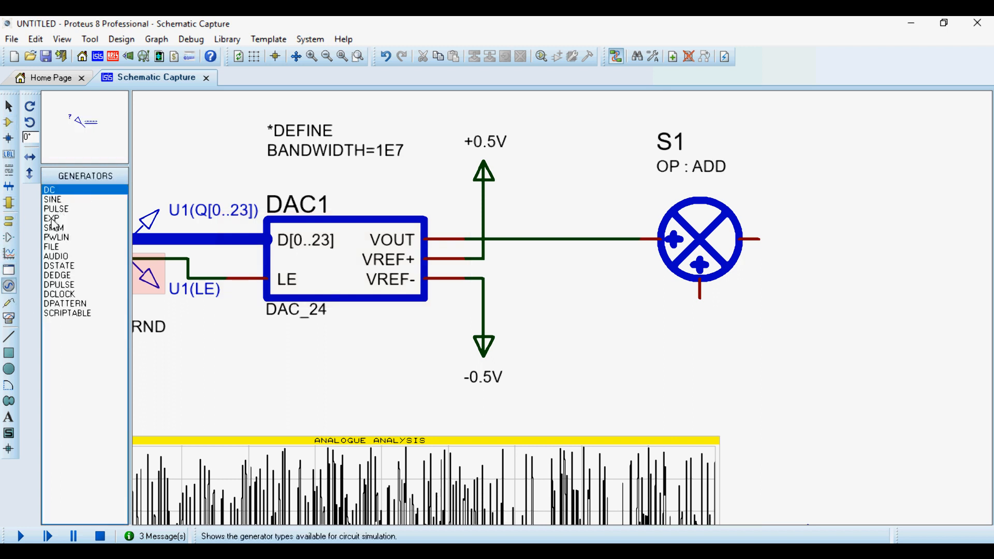
click(52, 200)
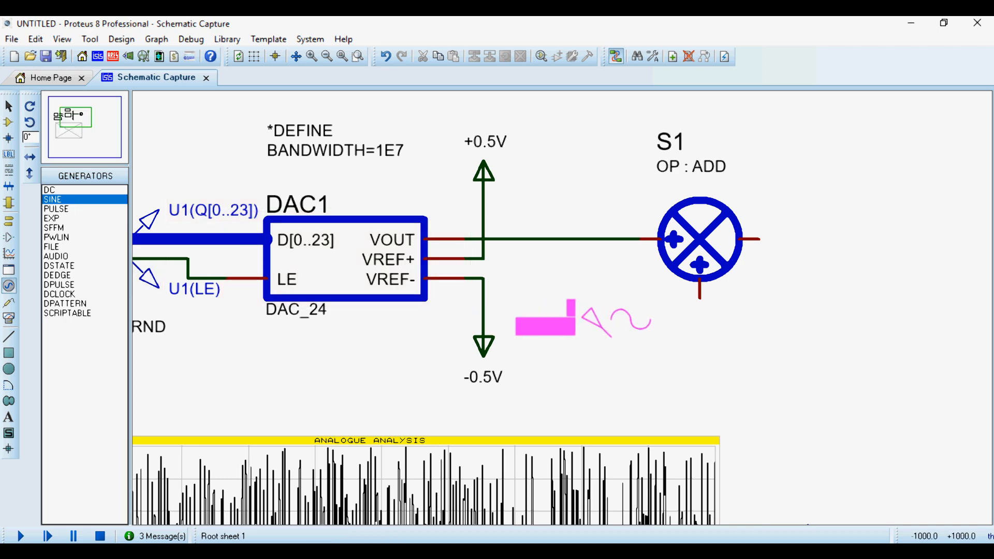
click(611, 336)
click(611, 335)
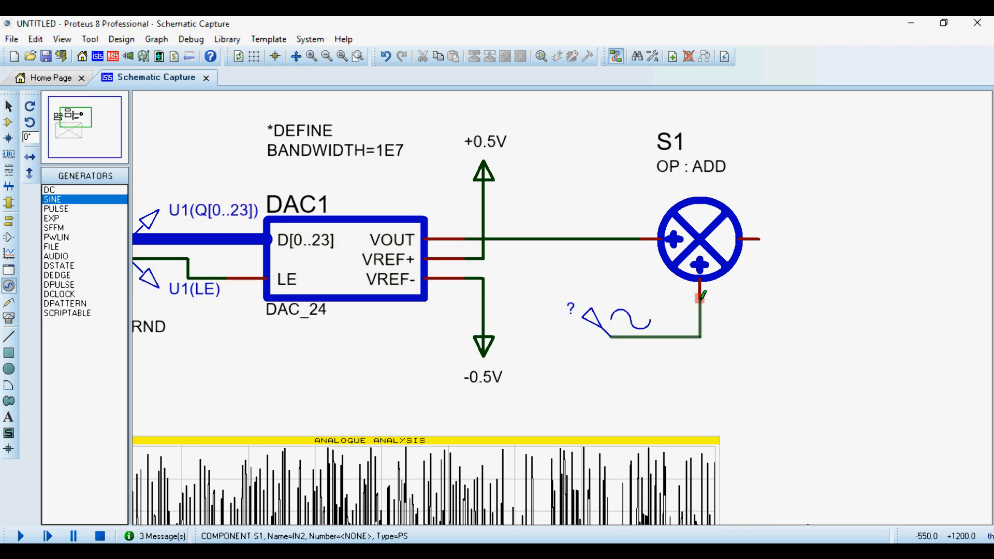
click(700, 296)
Name the sine generator Vs and set its frequency to 100 Hz.
double_click(571, 334)
text(Vs)
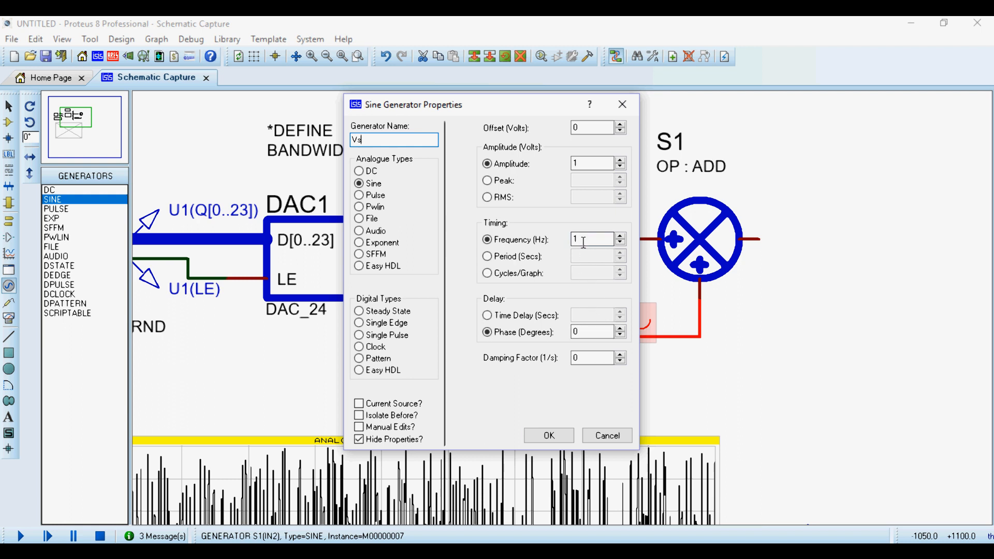
click(584, 241)
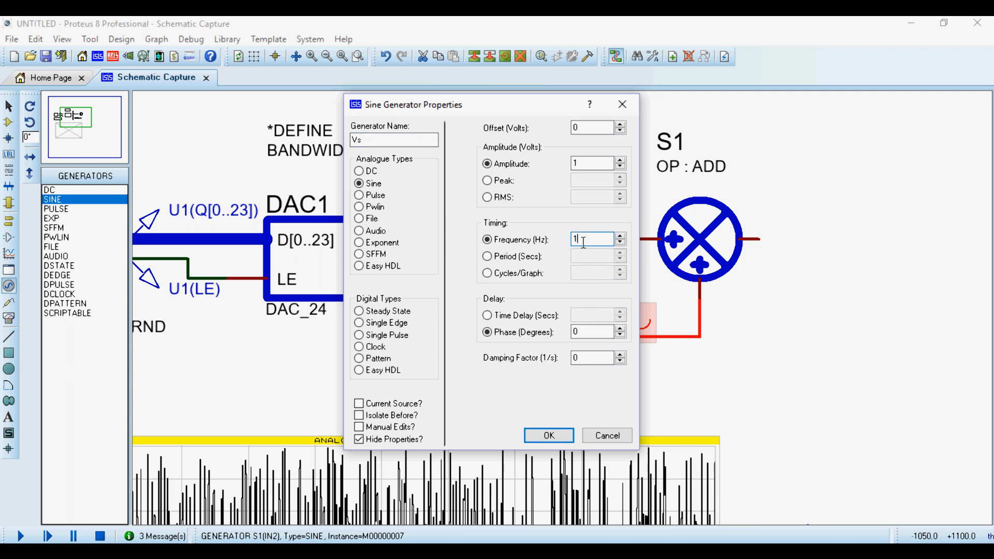
click(549, 435)
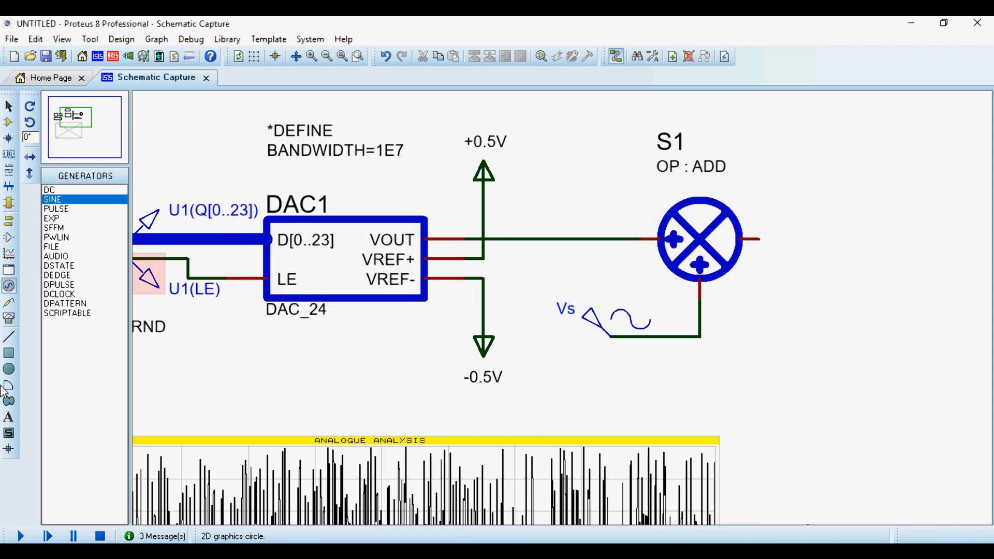
Place a voltage probe on the wire between DAC1's VOUT and the adder and name it Vb.
click(9, 301)
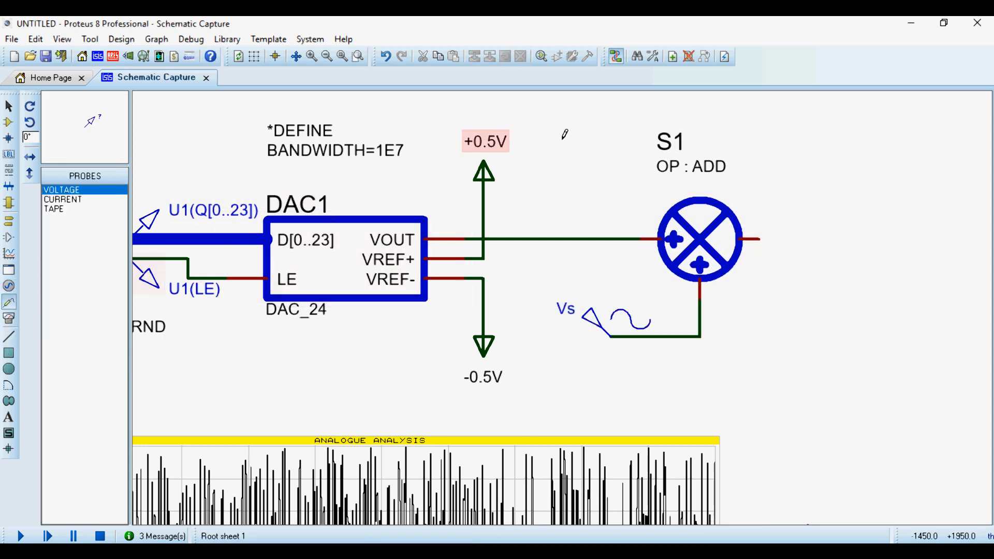
click(569, 230)
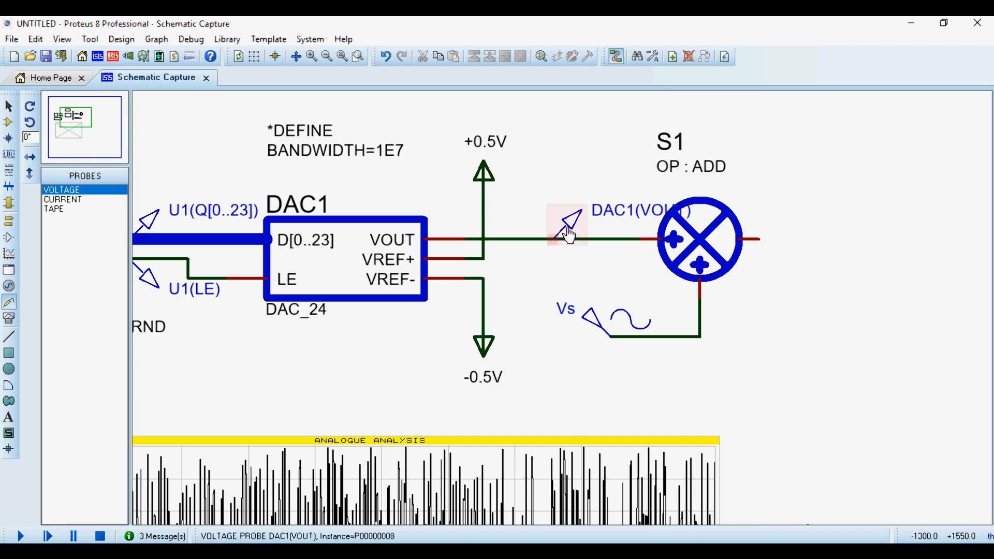
double_click(572, 231)
text(Vb)
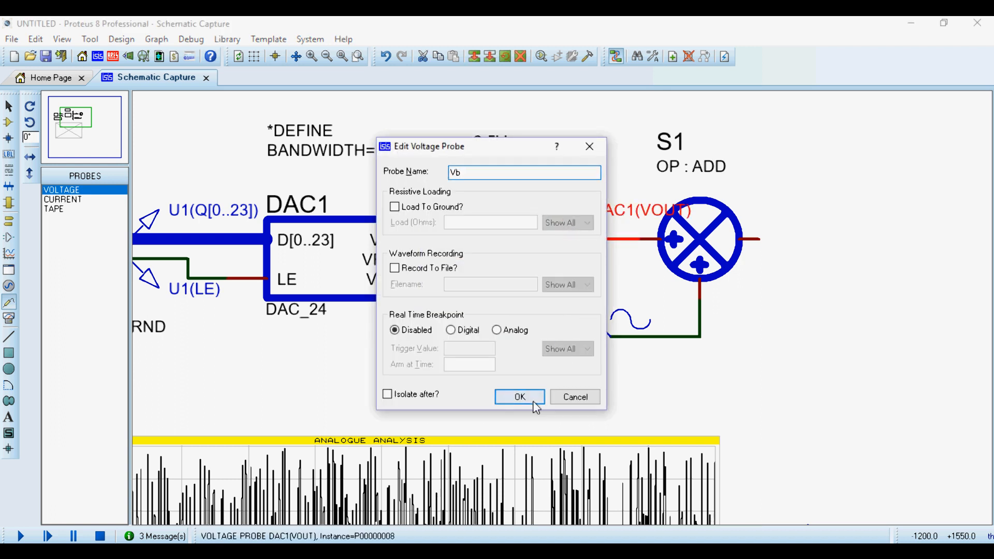
click(535, 405)
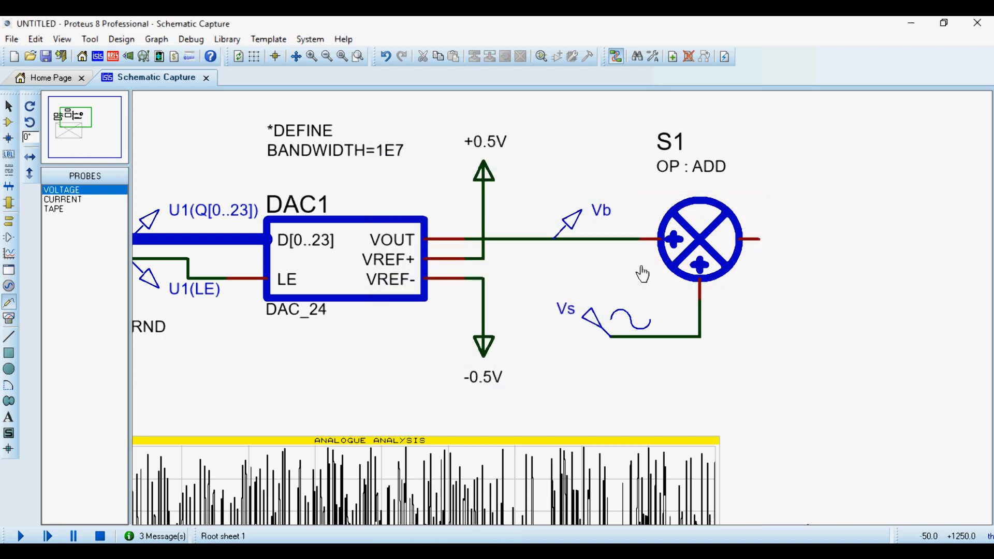
Place a voltage probe at the output of adder S1 and name it Vout.
click(799, 239)
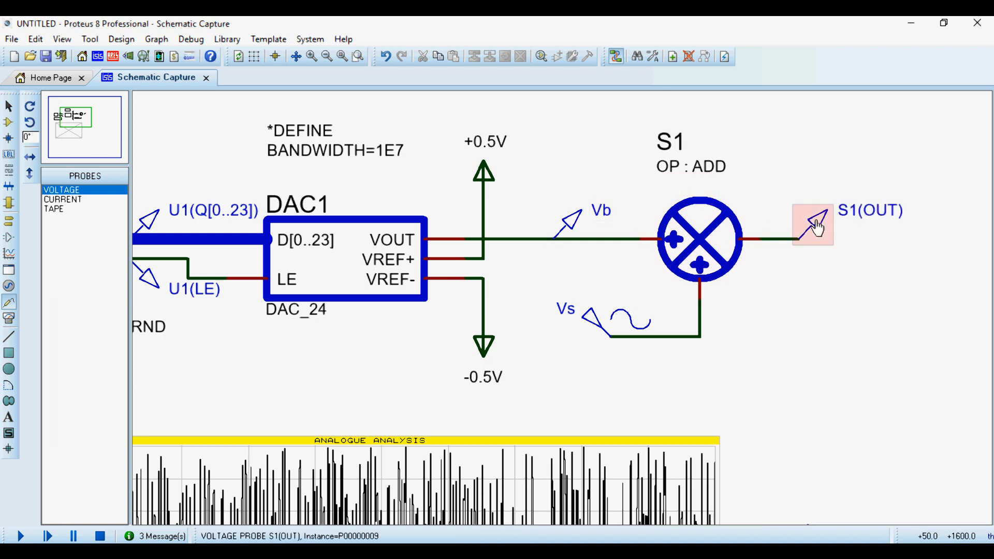
double_click(816, 224)
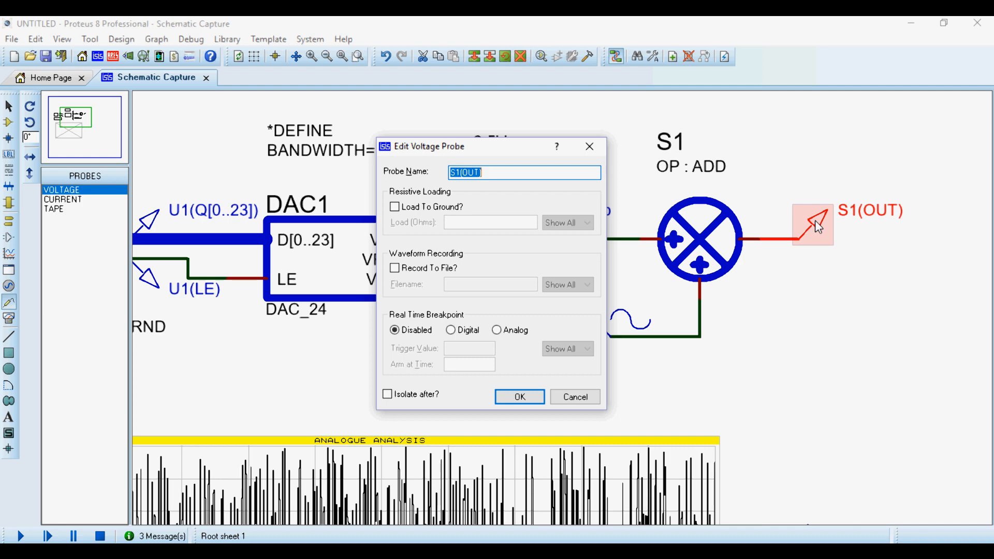
text(Vout)
key(Return)
Add a transient trace for probe Vb to the analogue analysis graph.
scroll(696, 241, down, 2)
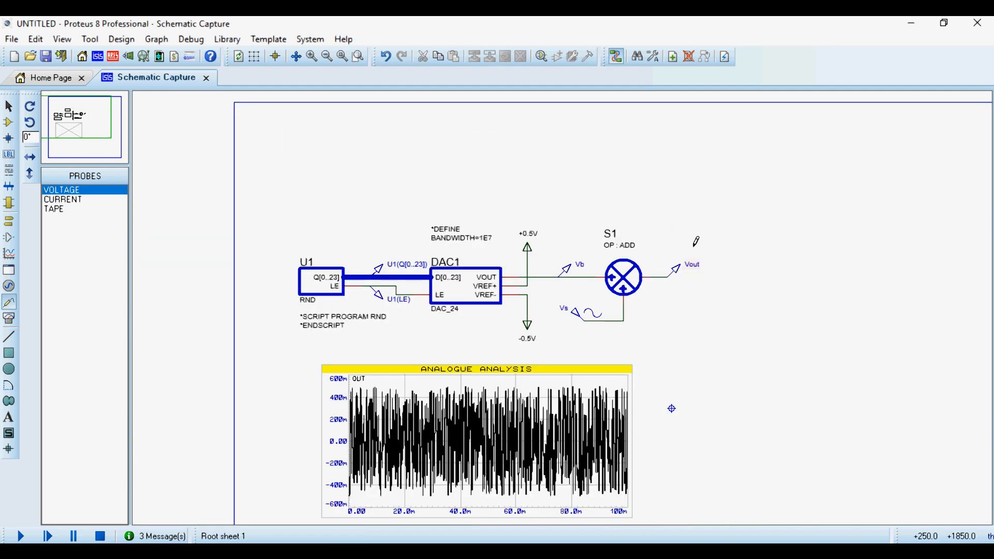
scroll(564, 318, up, 1)
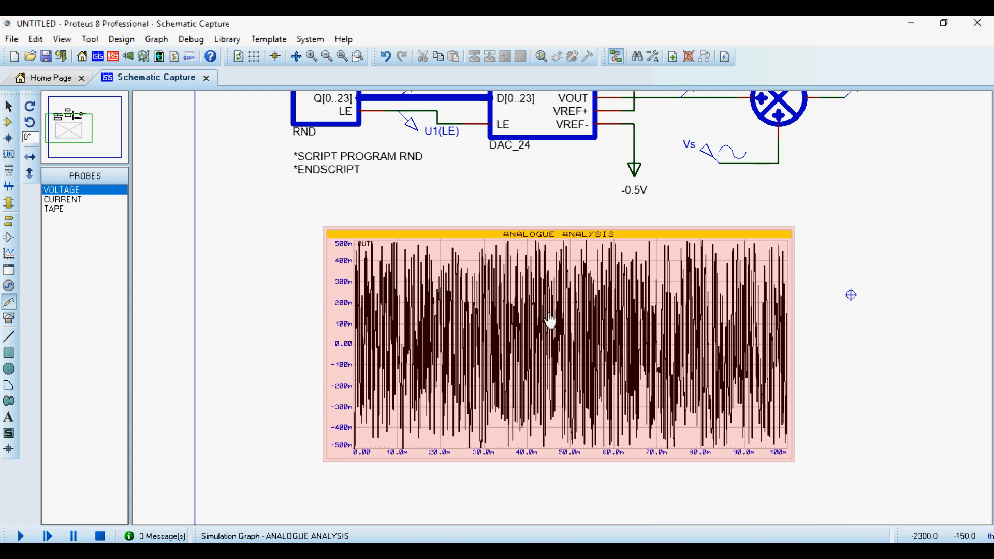
click(551, 322)
key(ctrl+t)
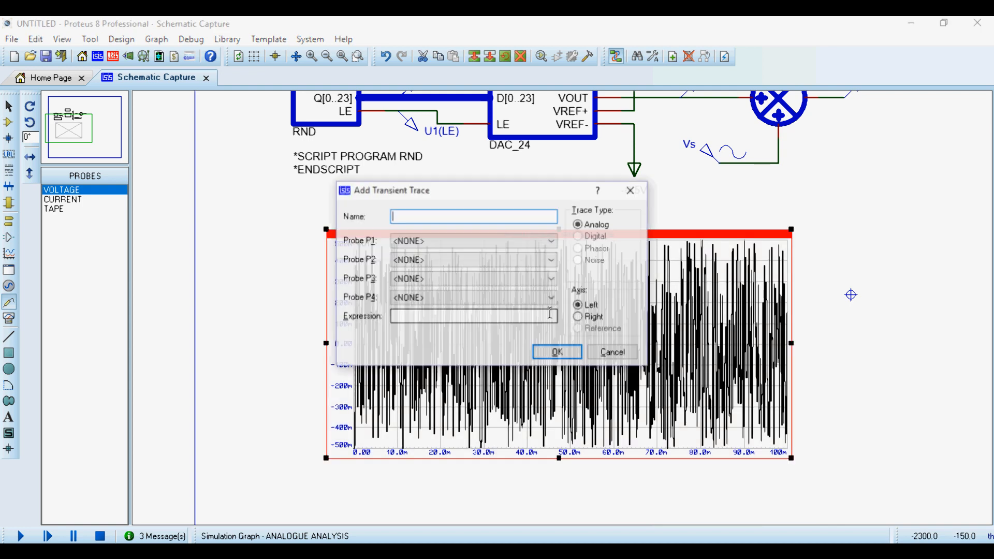
click(466, 241)
click(421, 283)
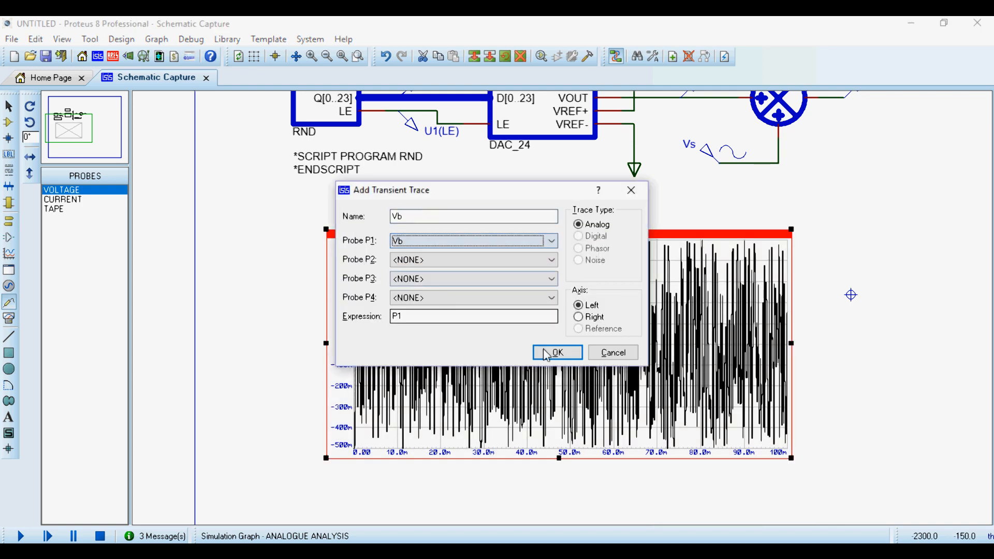
click(549, 354)
Add transient traces for Vout and Vs to the analogue analysis graph.
key(ctrl+t)
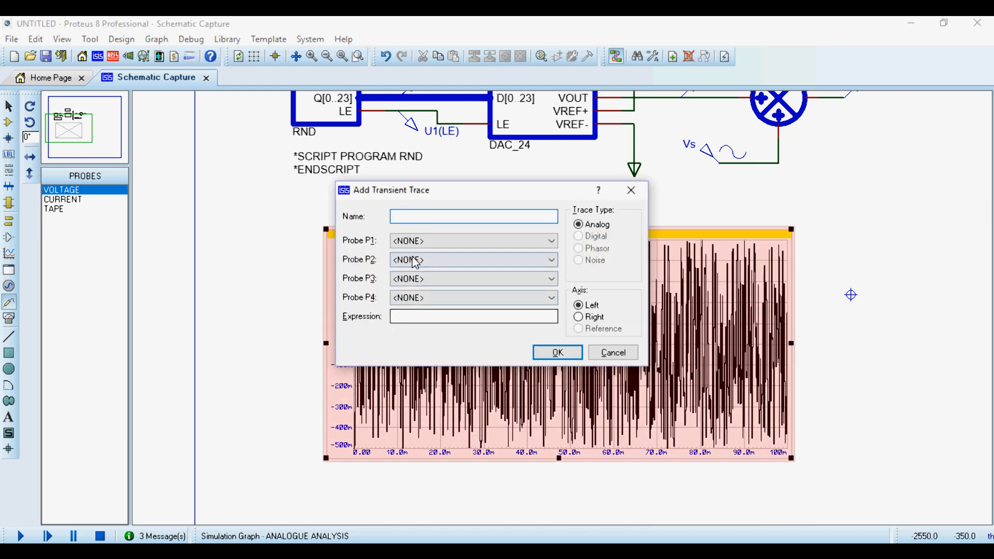
click(412, 241)
click(417, 293)
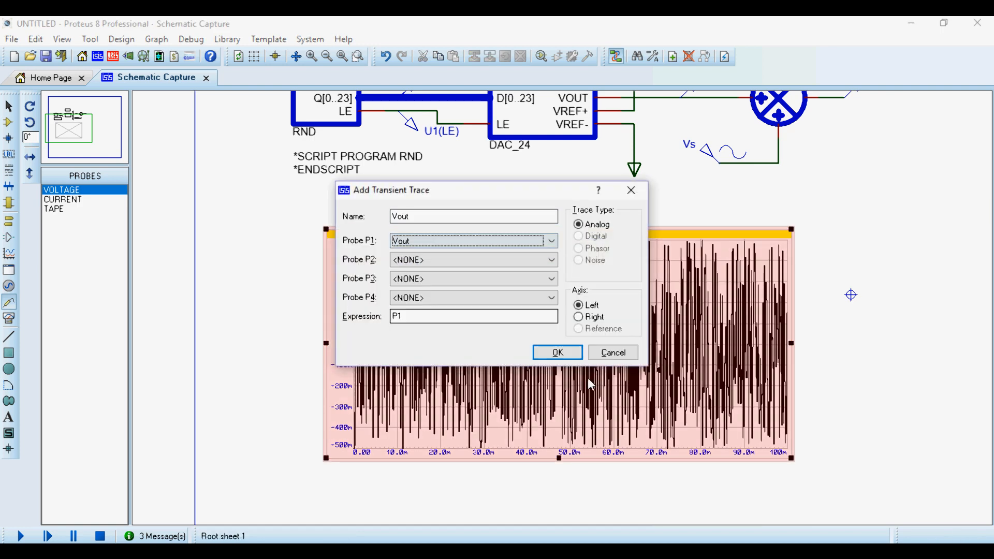
click(558, 352)
key(ctrl+t)
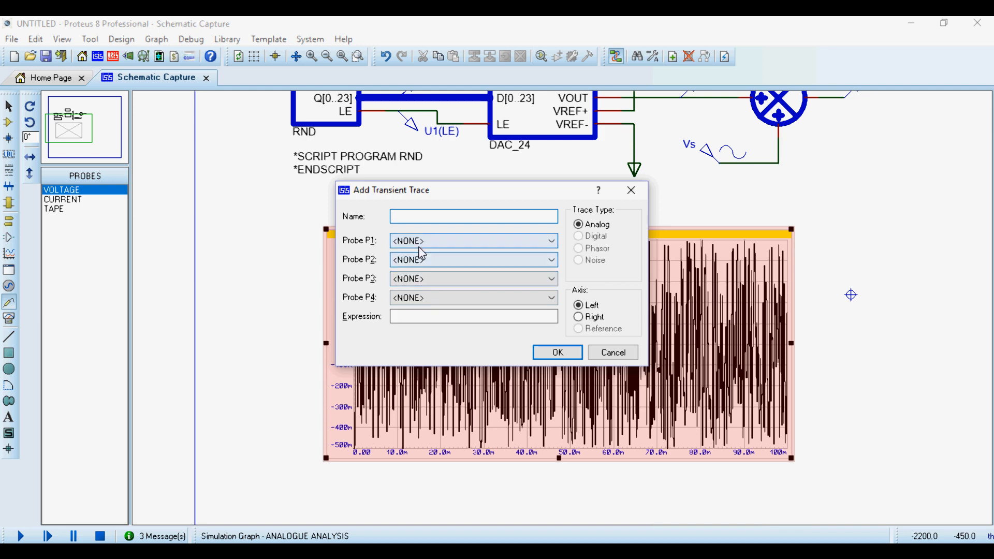
click(421, 242)
click(427, 303)
click(557, 352)
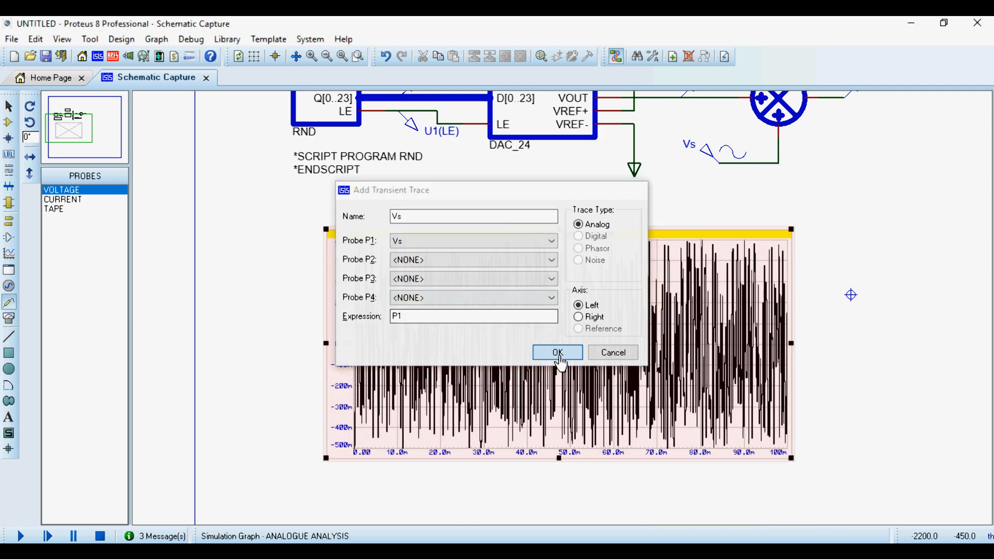
Simulate the graph with the Vb, Vout and Vs traces and maximize it in its own window.
right_click(567, 362)
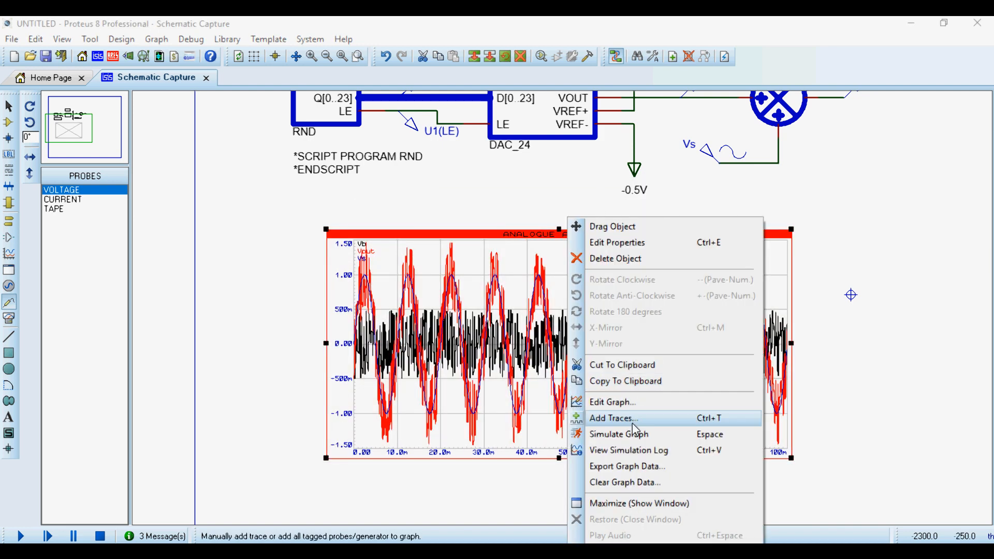
click(653, 503)
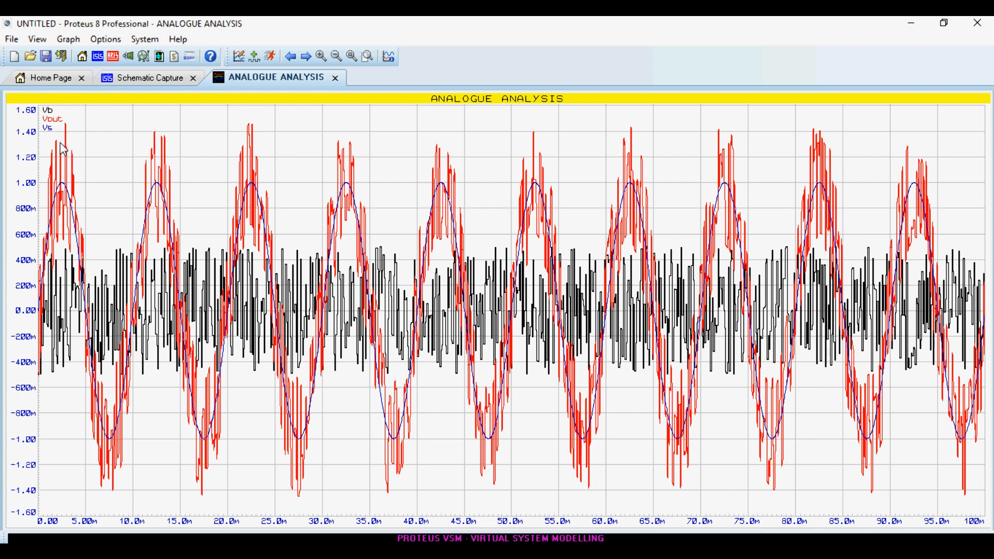
scroll(363, 286, up, 3)
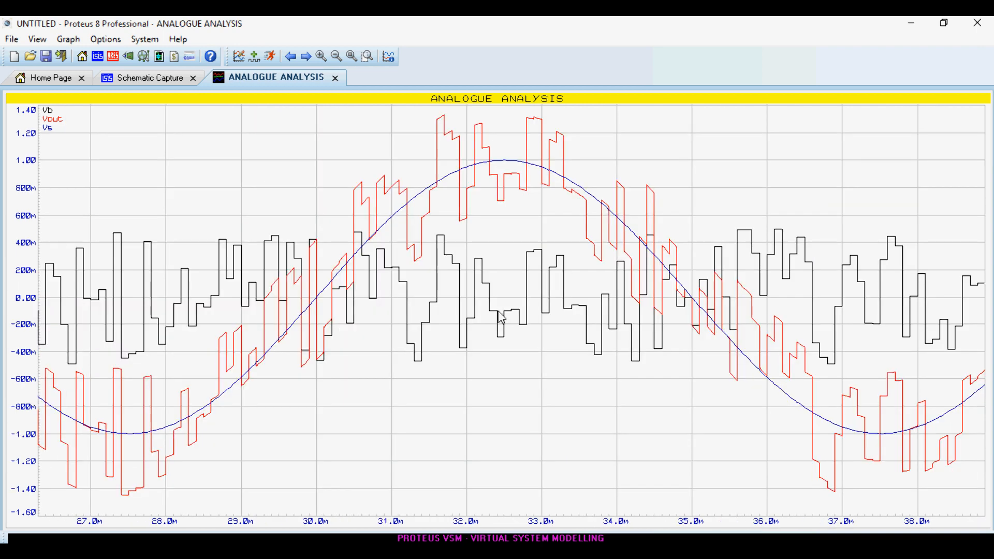
scroll(502, 317, down, 1)
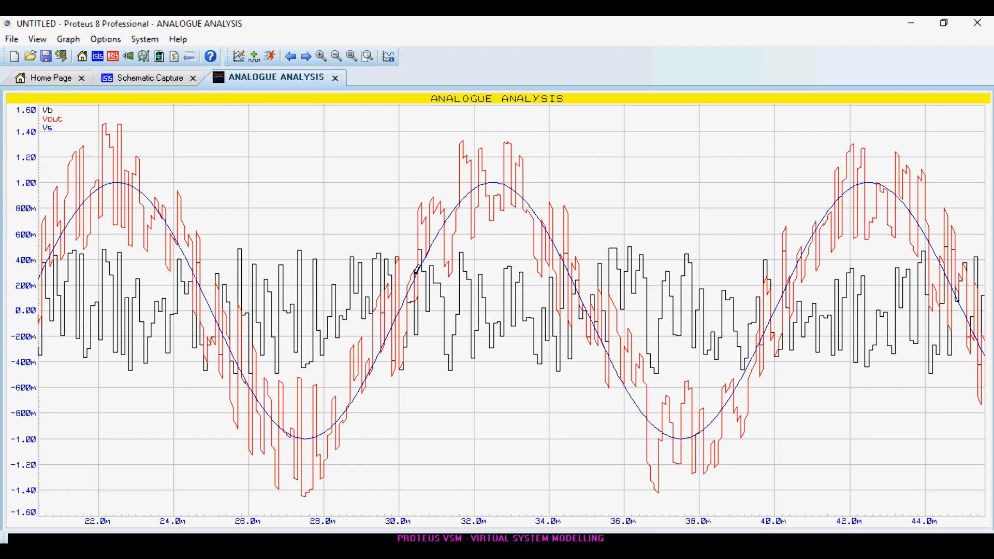
Rerun the simulation several times to compare the Vb, Vout and Vs waveforms, and close the graph window.
key(space)
key(space)
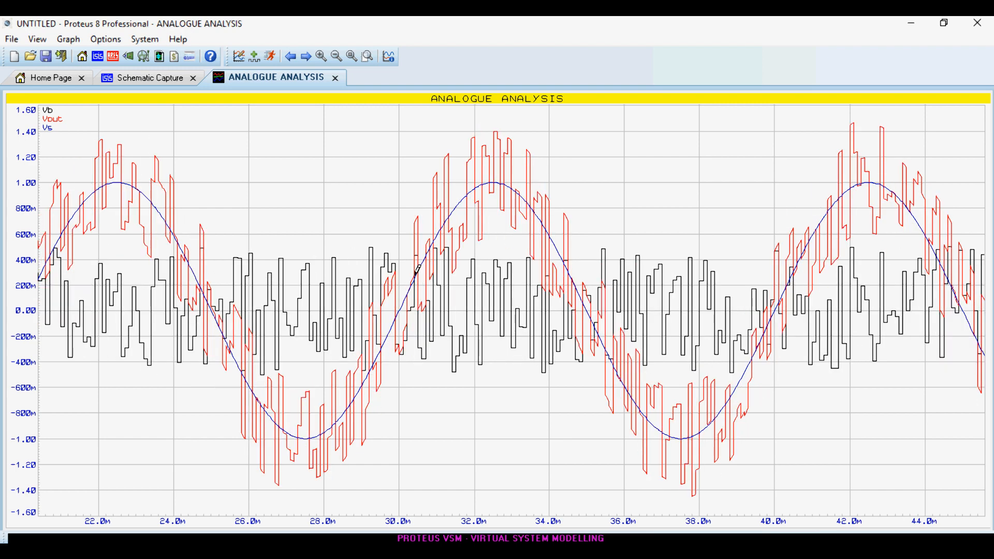
scroll(415, 275, down, 2)
key(space)
key(space)
key(space)
key(space)
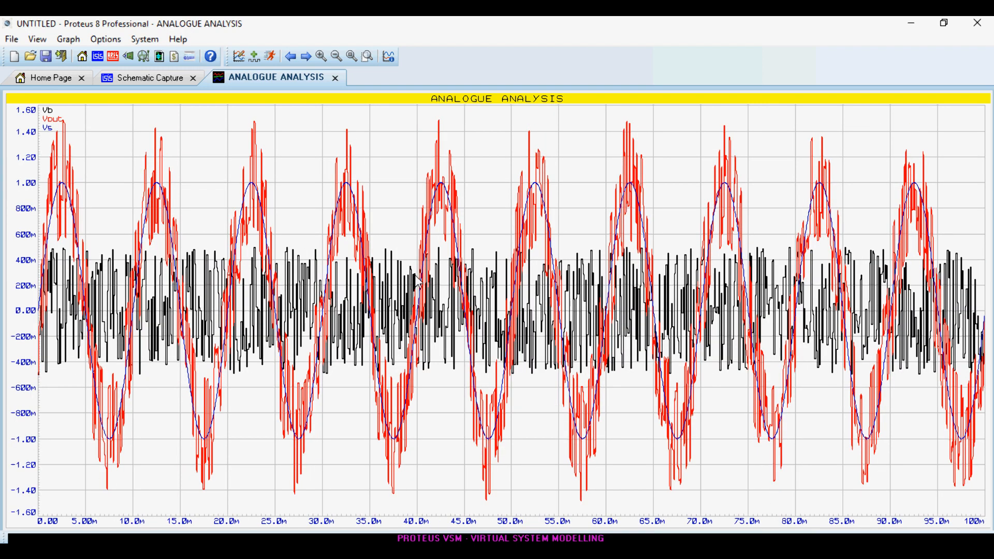
scroll(418, 279, up, 2)
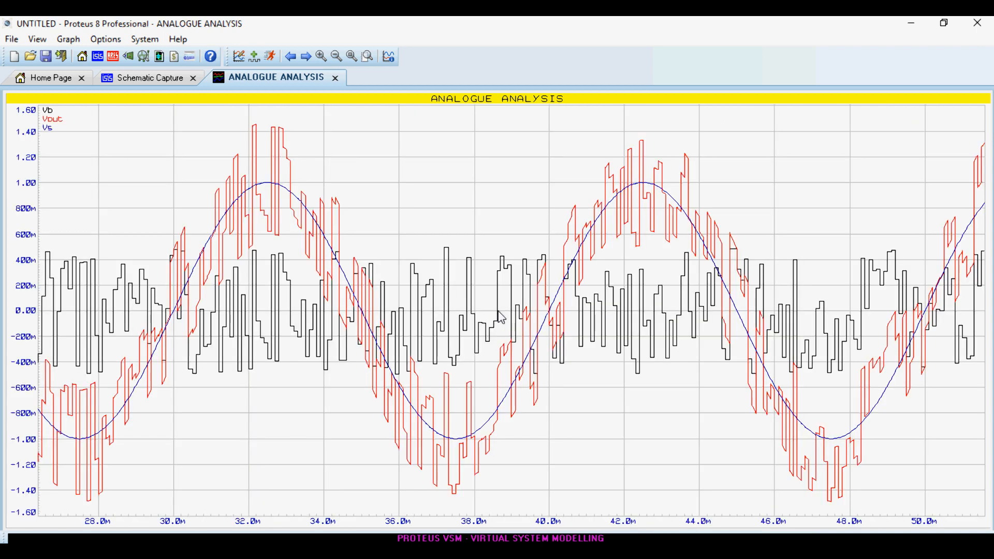
click(334, 80)
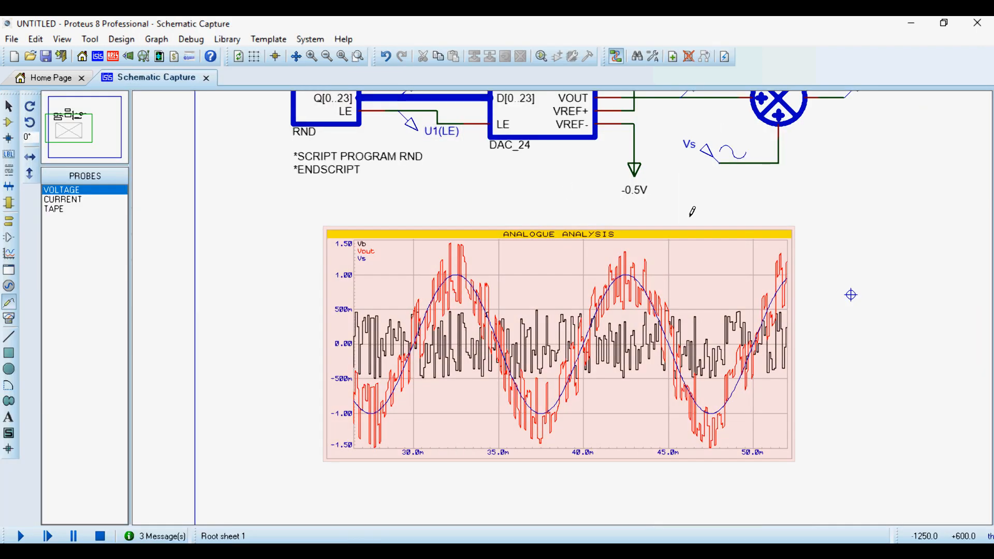
Relabel DAC1's VREF- power terminal as -0.1V and its VREF+ power terminal as +0.1V.
scroll(688, 215, down, 1)
scroll(517, 302, up, 2)
scroll(580, 261, up, 1)
double_click(573, 324)
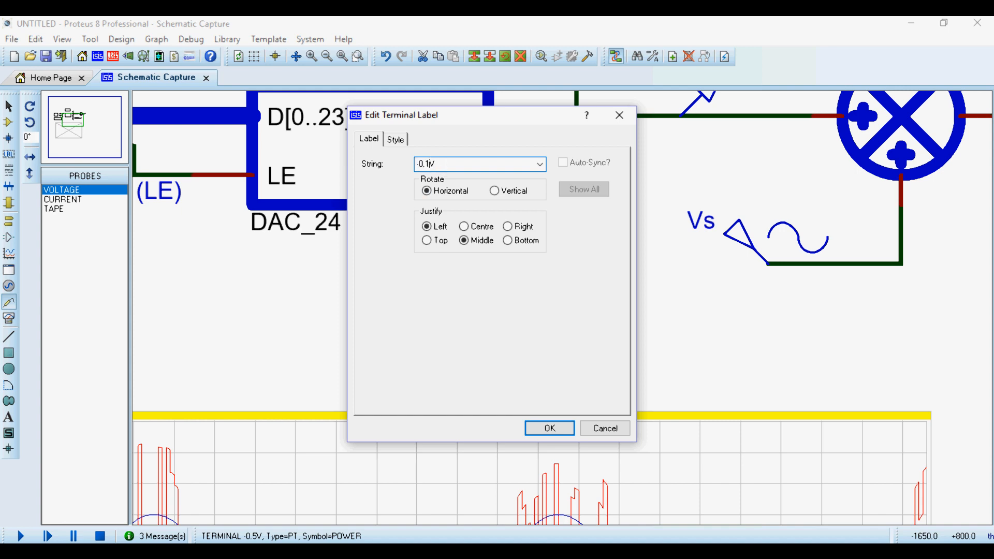
key(Return)
scroll(564, 306, down, 2)
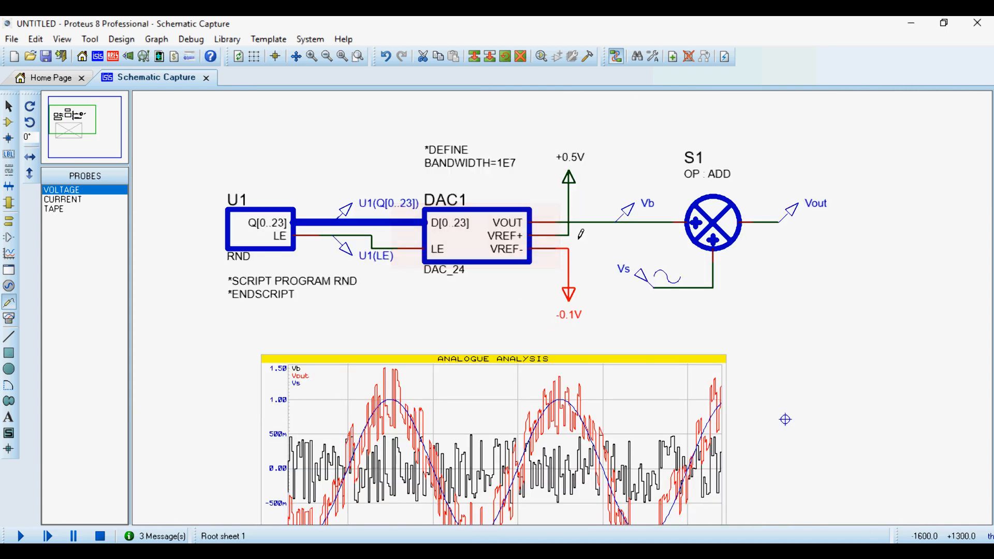
double_click(580, 164)
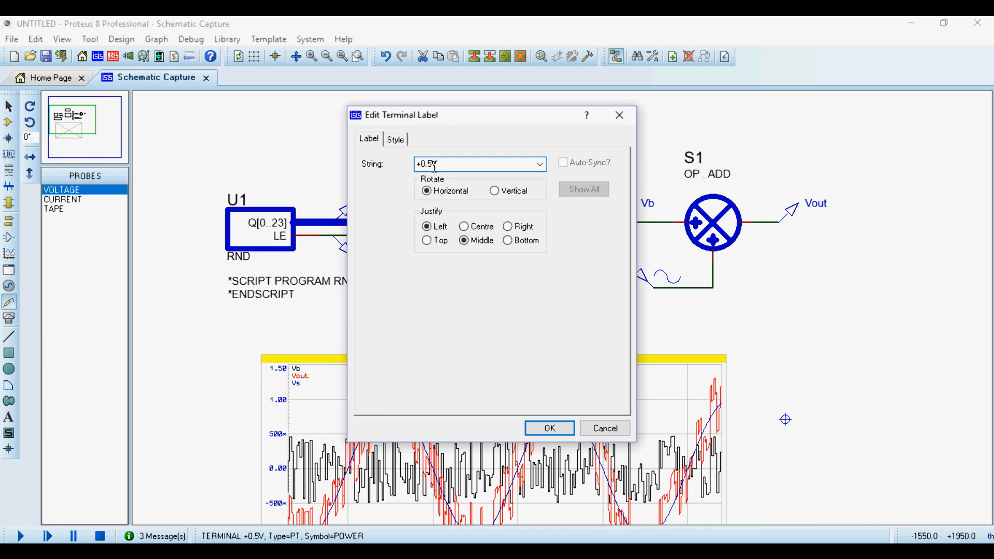
key(Return)
Simulate the analogue graph with the ±0.1 V references and examine the noise on the sine signal.
scroll(673, 259, down, 2)
scroll(676, 106, up, 3)
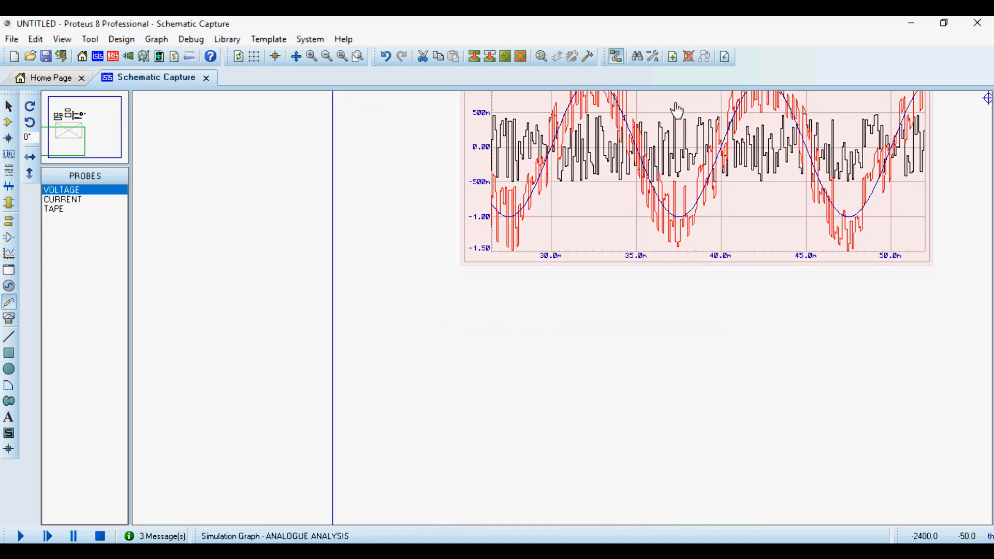
key(space)
scroll(636, 296, down, 1)
scroll(693, 210, up, 2)
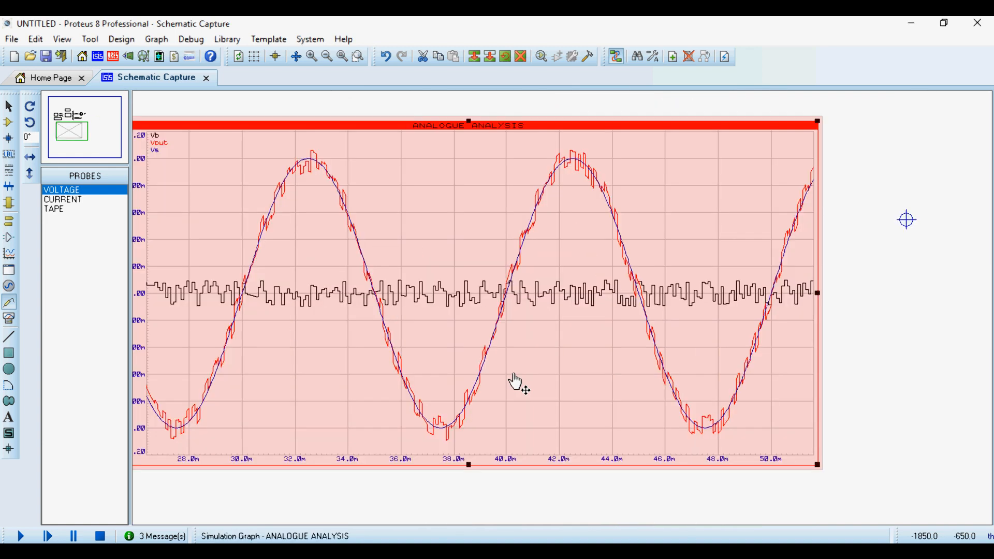
scroll(538, 317, down, 2)
scroll(557, 317, up, 1)
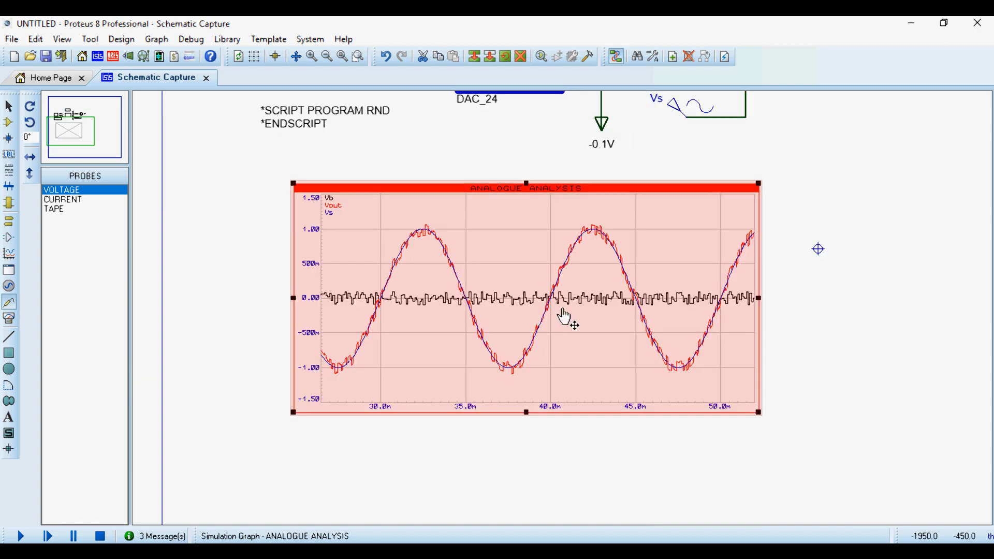
scroll(565, 305, down, 1)
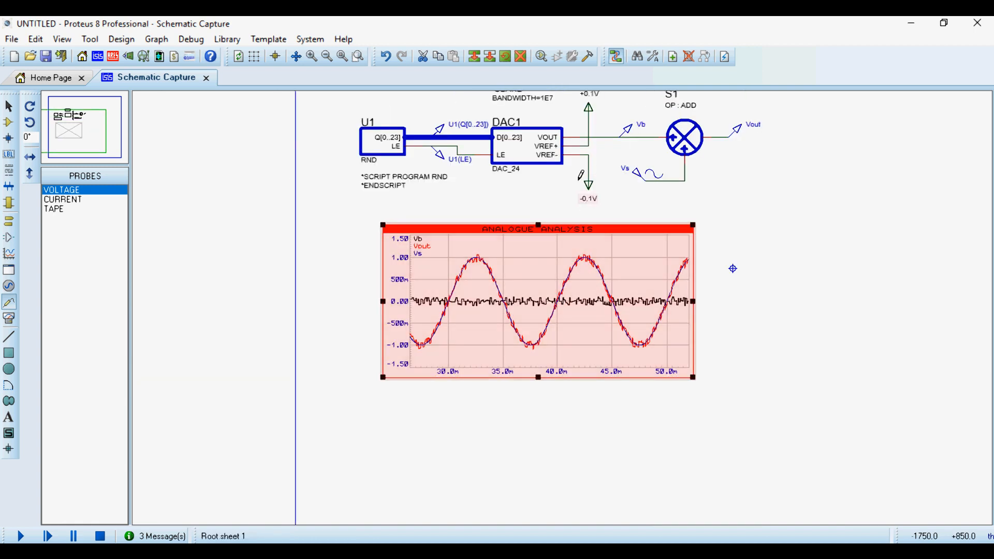
Relabel DAC1's VREF+ power terminal as +1V and its VREF- power terminal as -1V.
scroll(582, 161, up, 2)
double_click(583, 158)
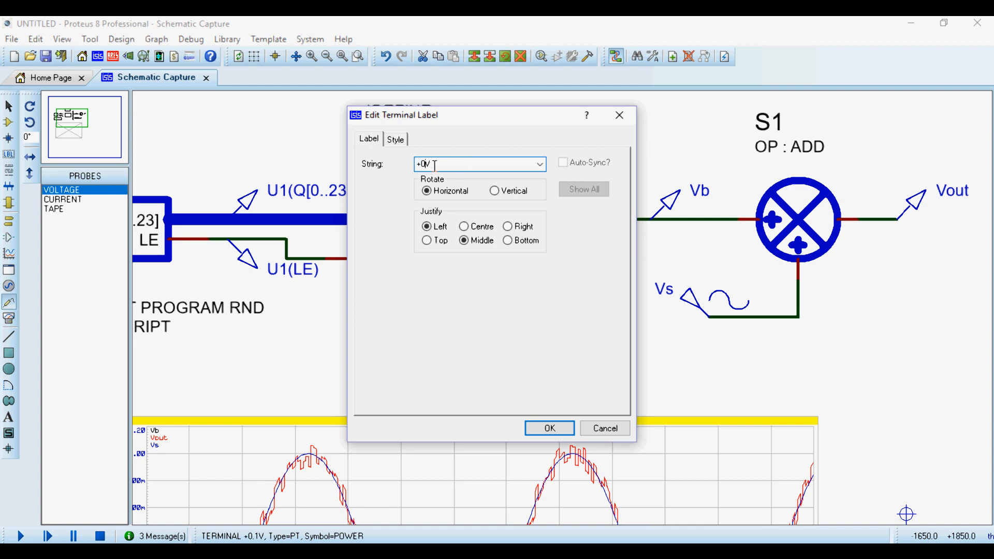
key(Return)
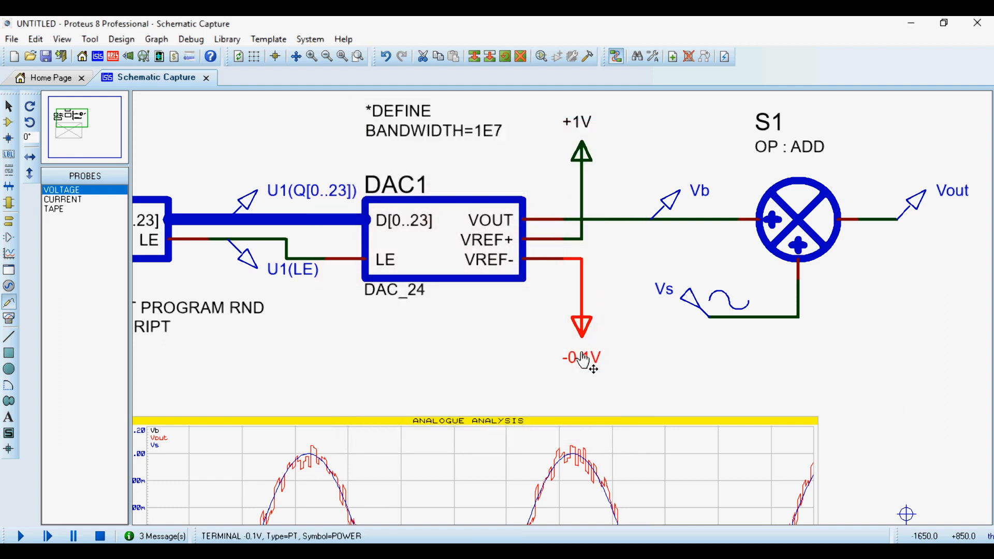
double_click(583, 360)
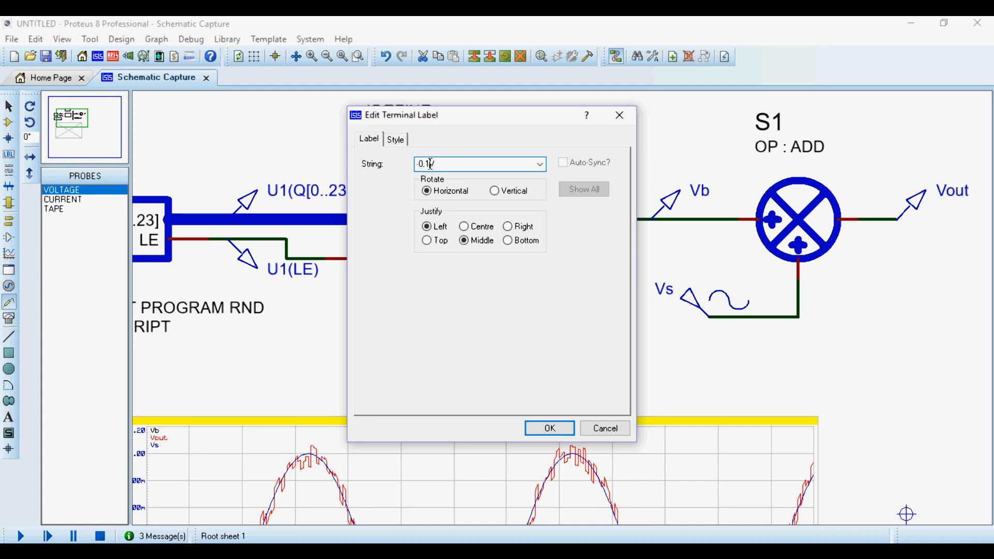
text(-1V)
key(Return)
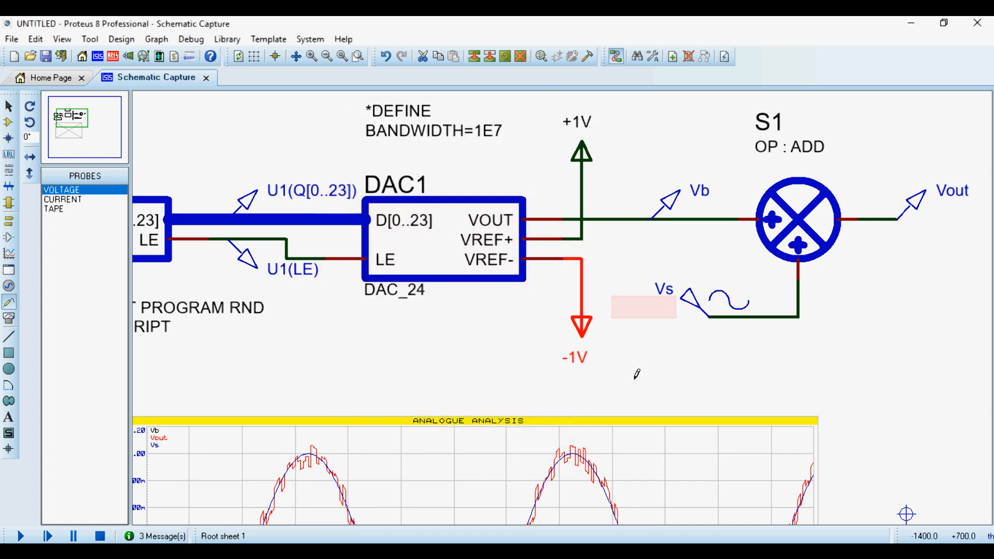
Simulate the analogue graph with the ±1 V references, examine the noisy waveforms in the maximized graph window and close it.
scroll(570, 440, down, 3)
click(570, 440)
key(space)
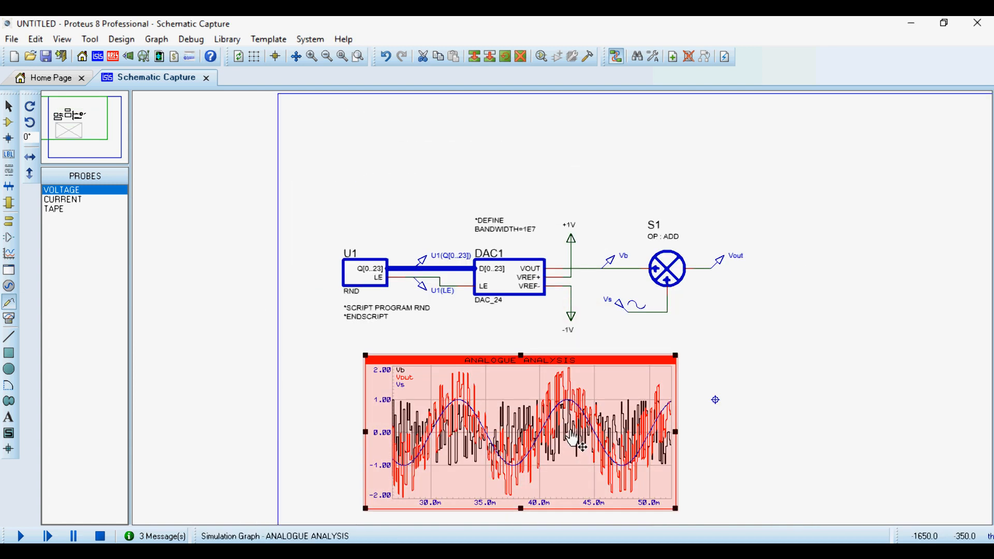
scroll(568, 459, up, 1)
right_click(564, 317)
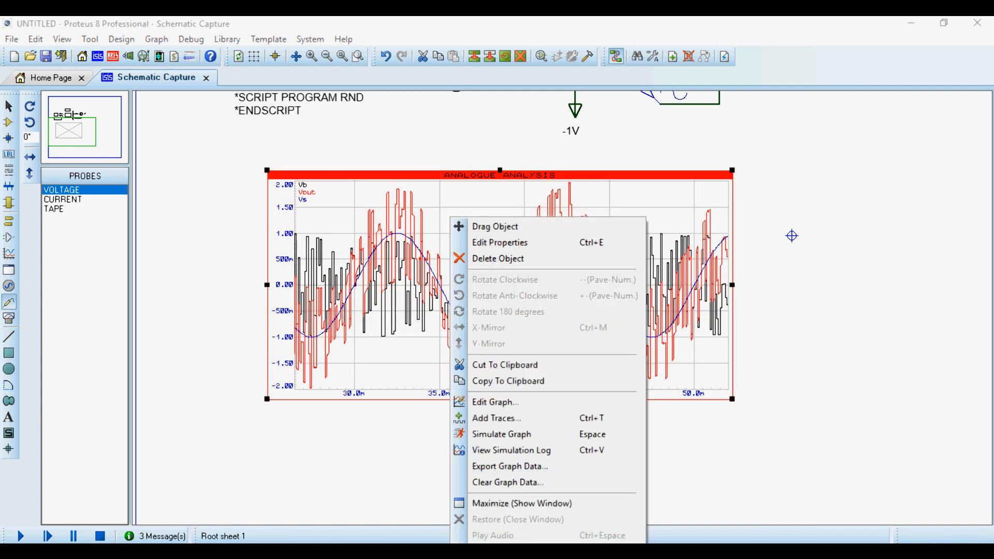
click(499, 505)
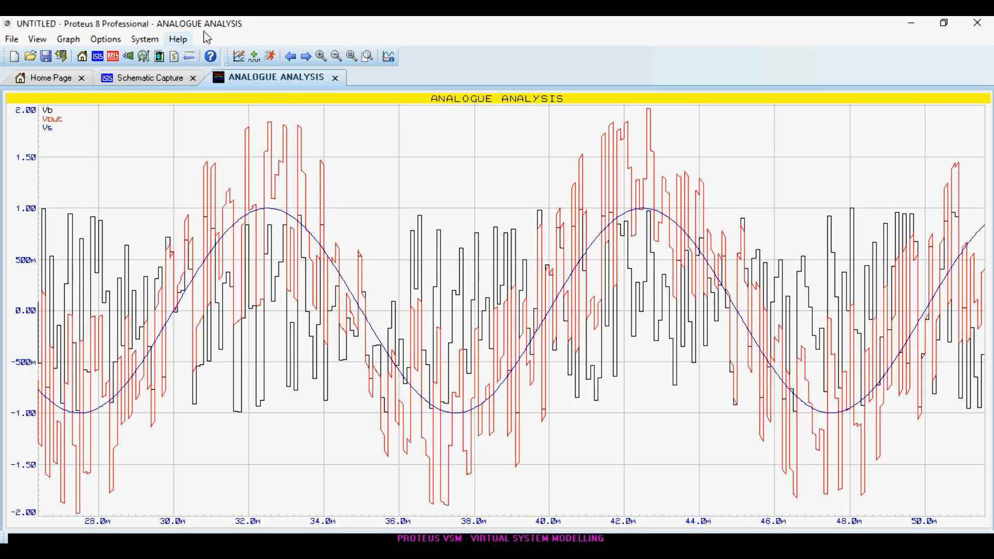
click(335, 77)
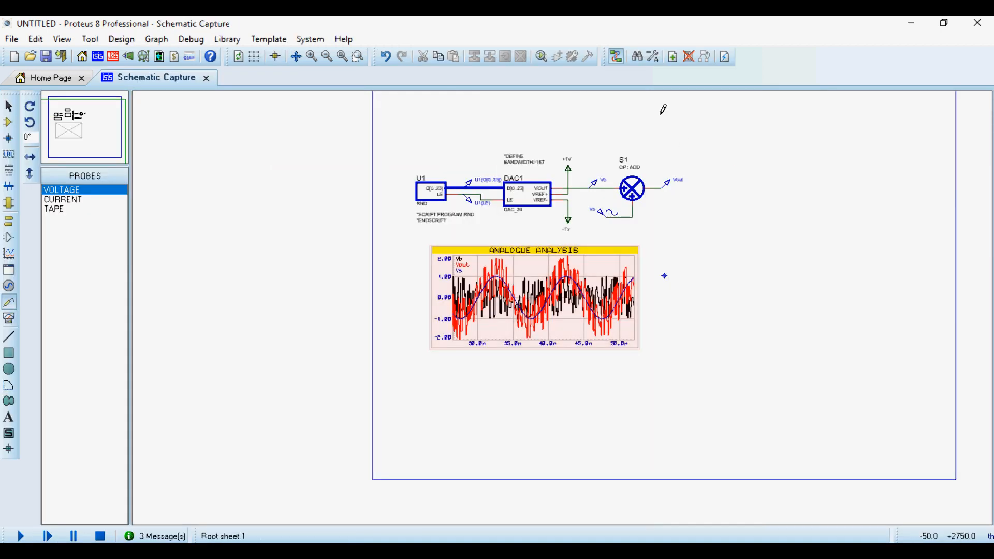
scroll(647, 165, up, 2)
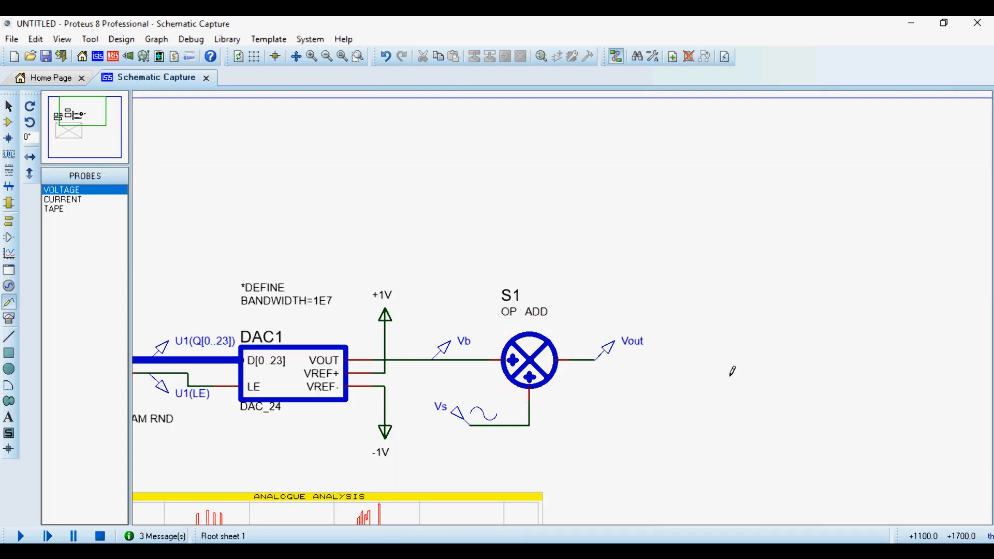
scroll(626, 270, down, 1)
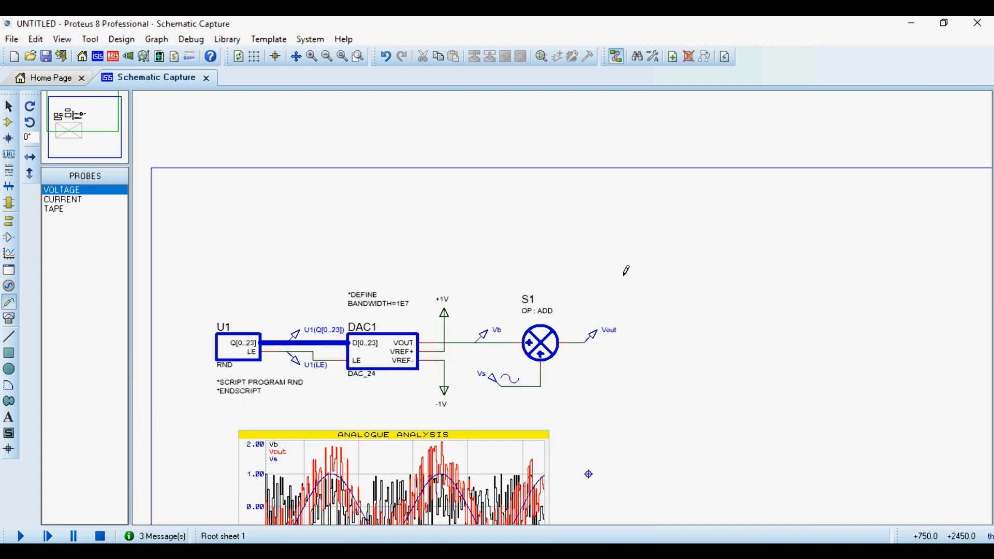
scroll(566, 309, down, 1)
scroll(472, 419, up, 2)
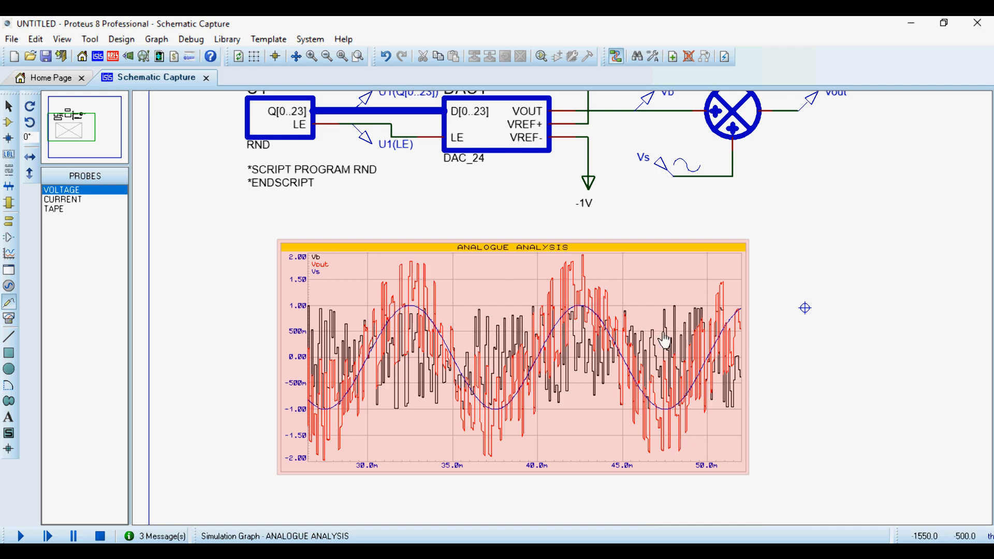
scroll(668, 306, down, 2)
scroll(681, 173, up, 1)
scroll(524, 389, up, 1)
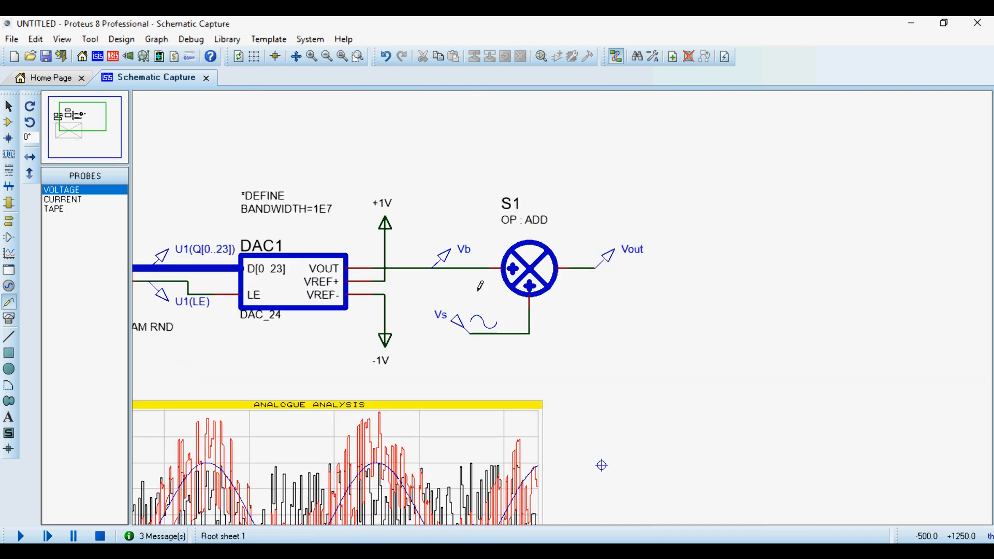
Search the device library for "filter" and pick the Laplace first-order low-pass filter 1° ORD : LP_F.
click(8, 122)
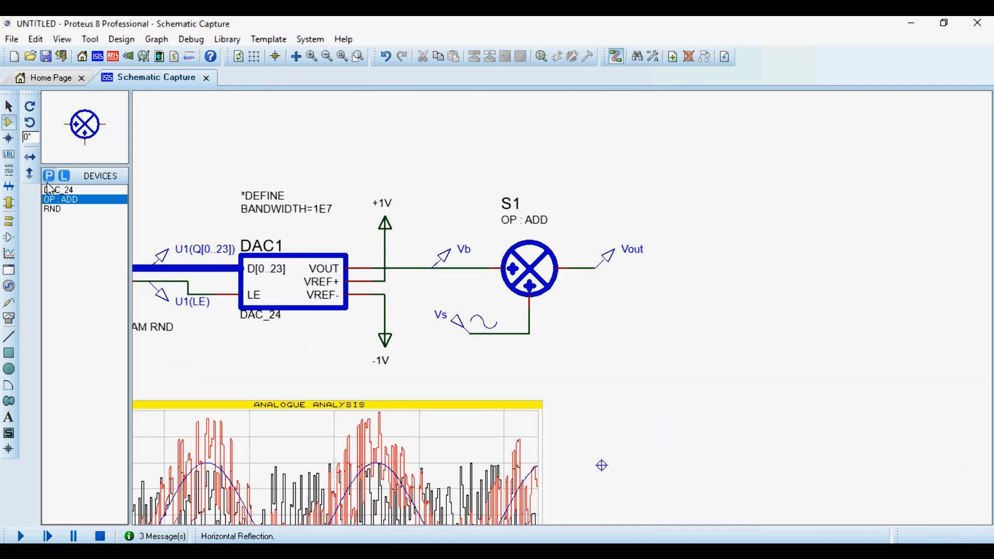
click(48, 178)
text(la)
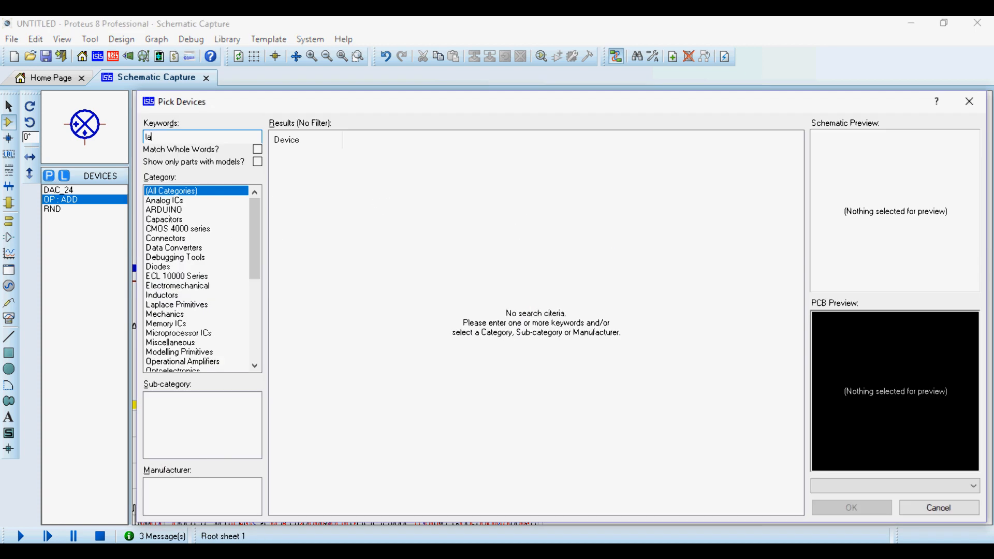
key(BackSpace)
key(BackSpace)
click(431, 157)
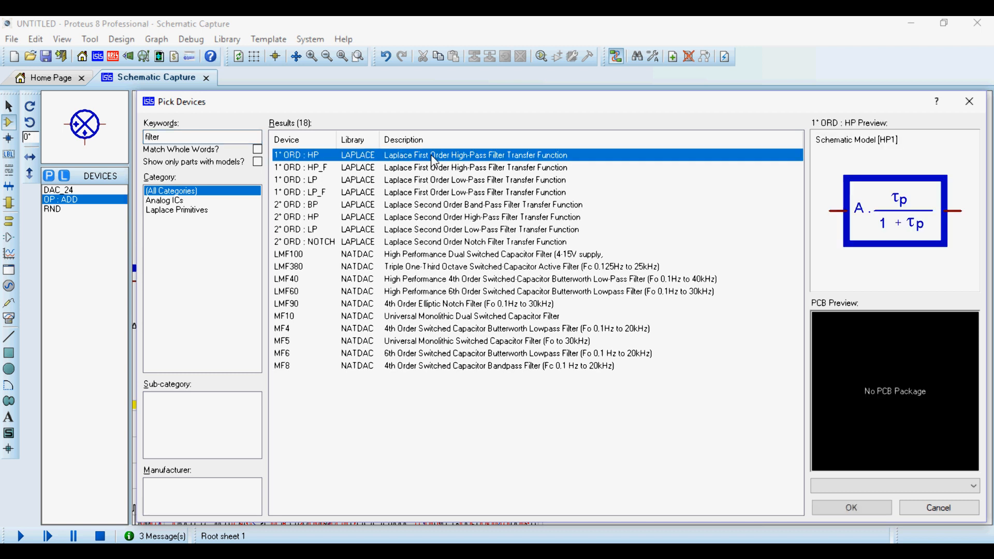
key(Down)
key(Down)
key(Down)
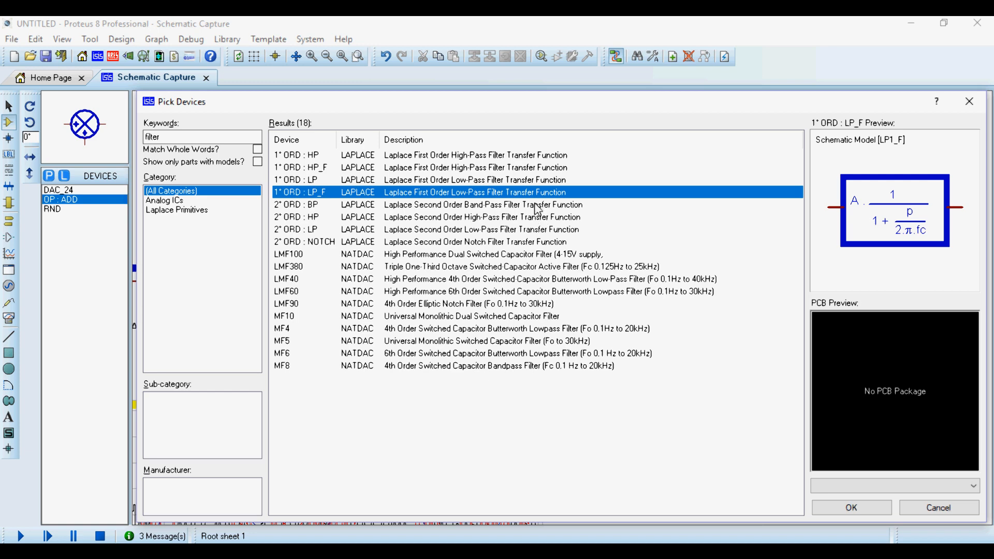
click(970, 102)
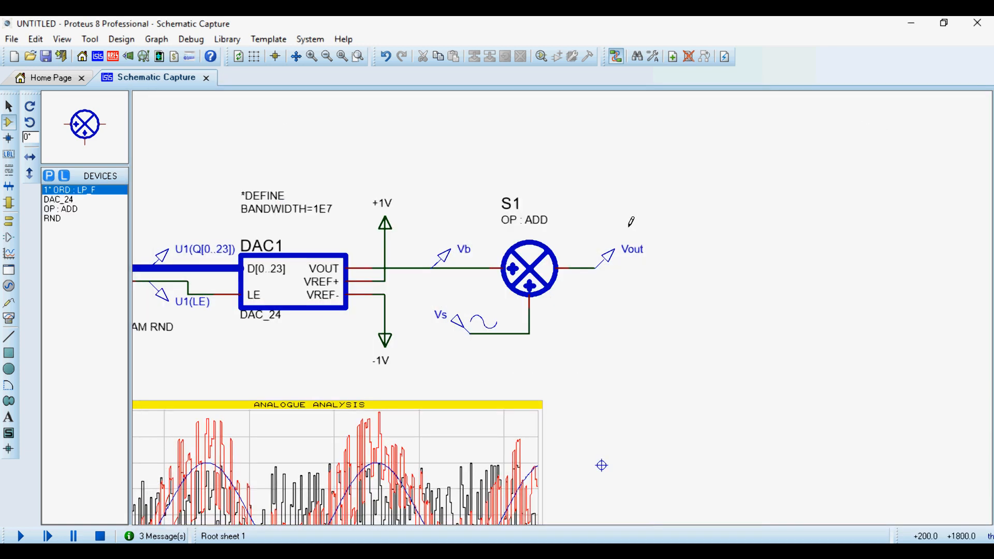
Place a 1° ORD : LP_F filter after adder S1 and wire its input to the Vout node.
click(656, 290)
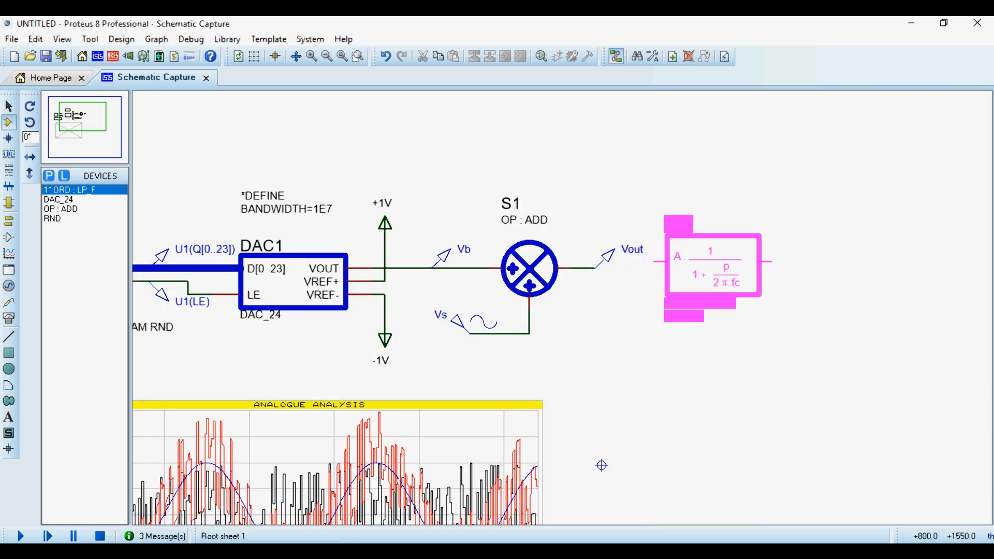
click(688, 268)
scroll(674, 256, up, 2)
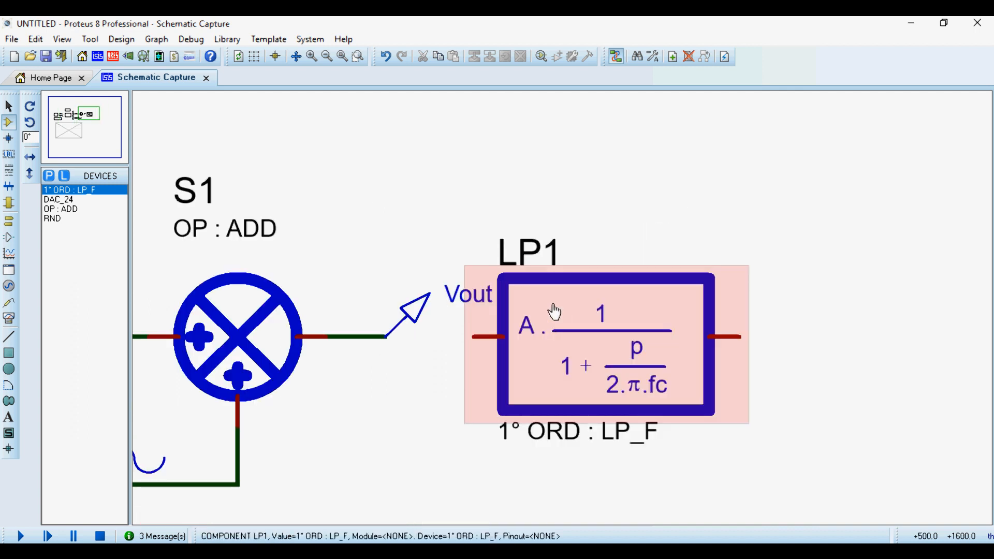
click(473, 337)
click(386, 337)
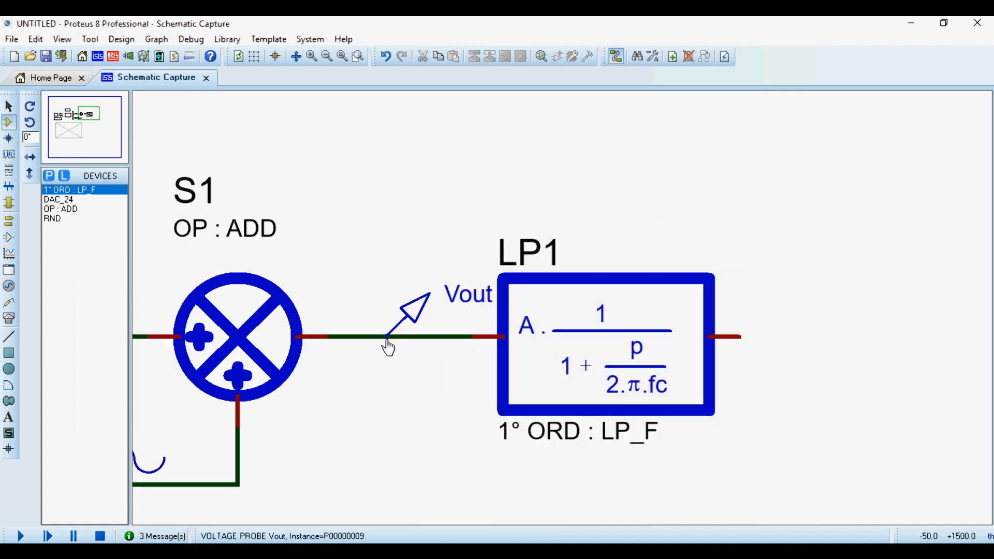
Place a second 1° ORD : LP_F filter after LP1 and wire its input to LP1's output.
scroll(388, 347, down, 2)
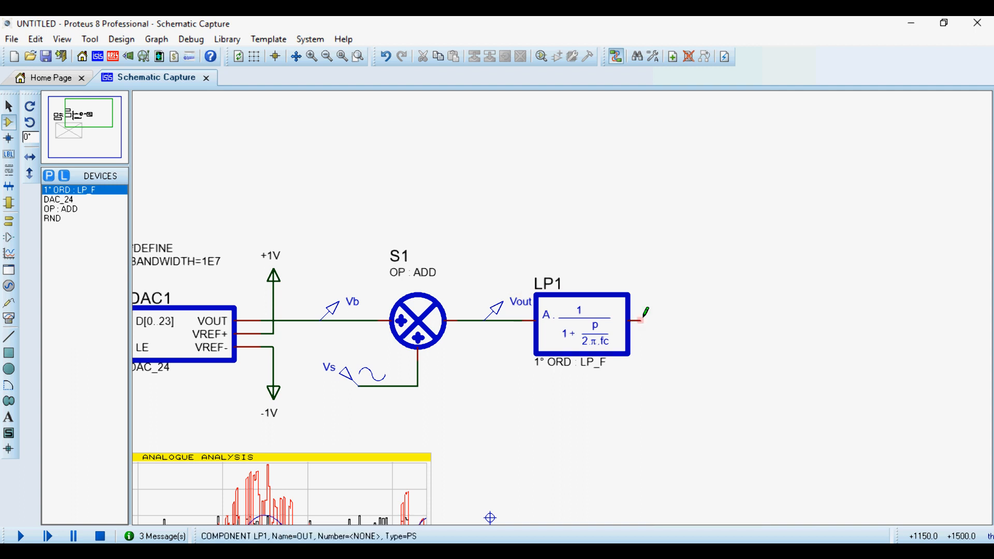
click(709, 340)
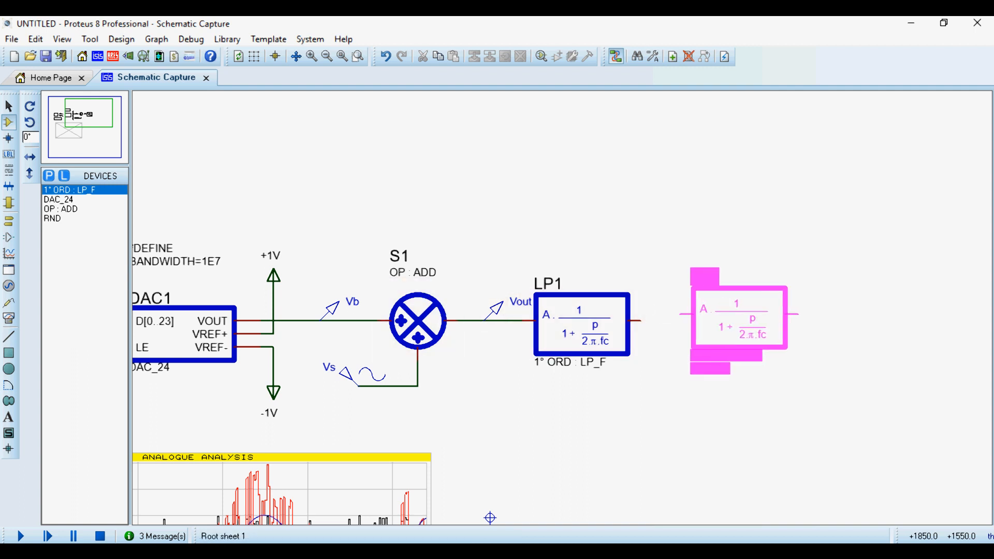
click(739, 324)
click(679, 321)
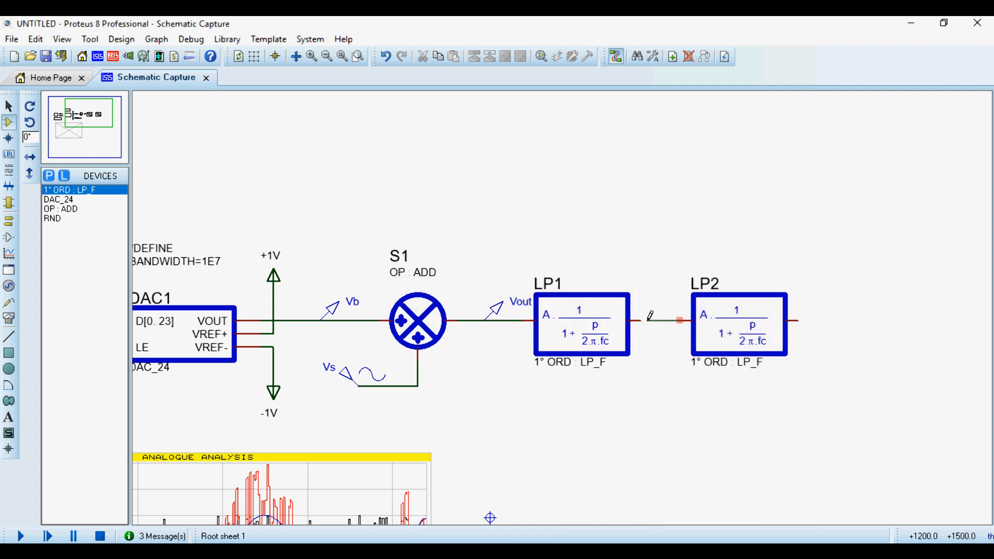
click(635, 321)
Check the cut-off frequency in LP1's component properties and close them.
double_click(582, 326)
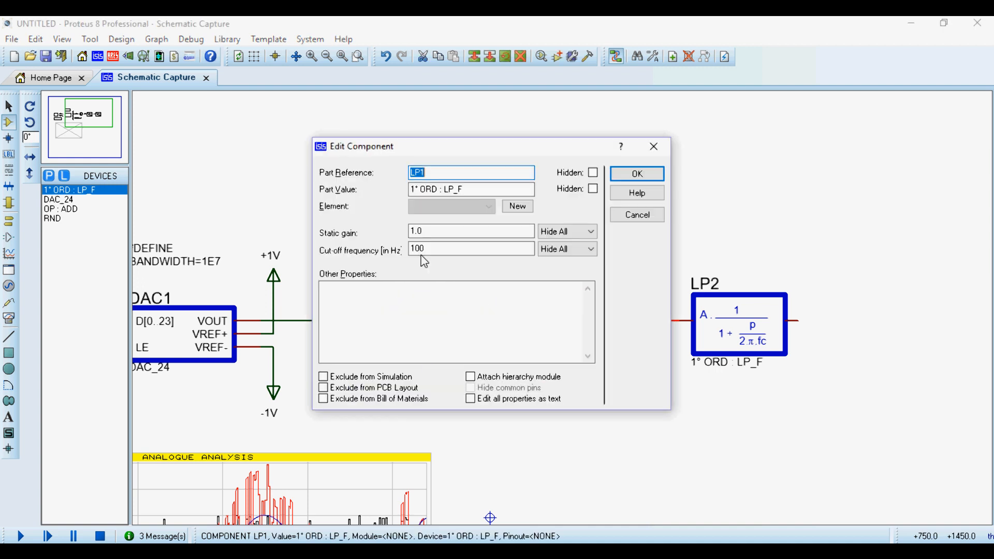
double_click(419, 249)
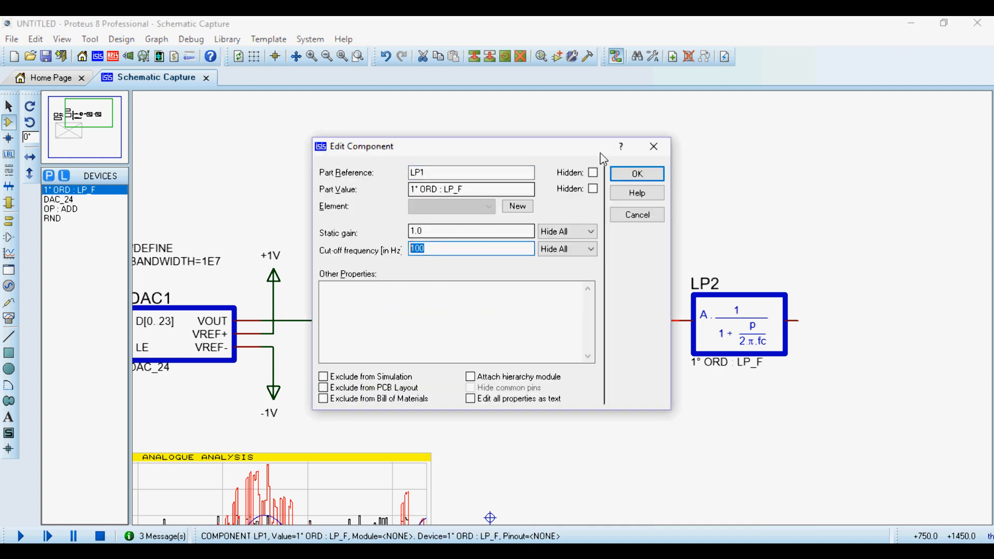
click(636, 176)
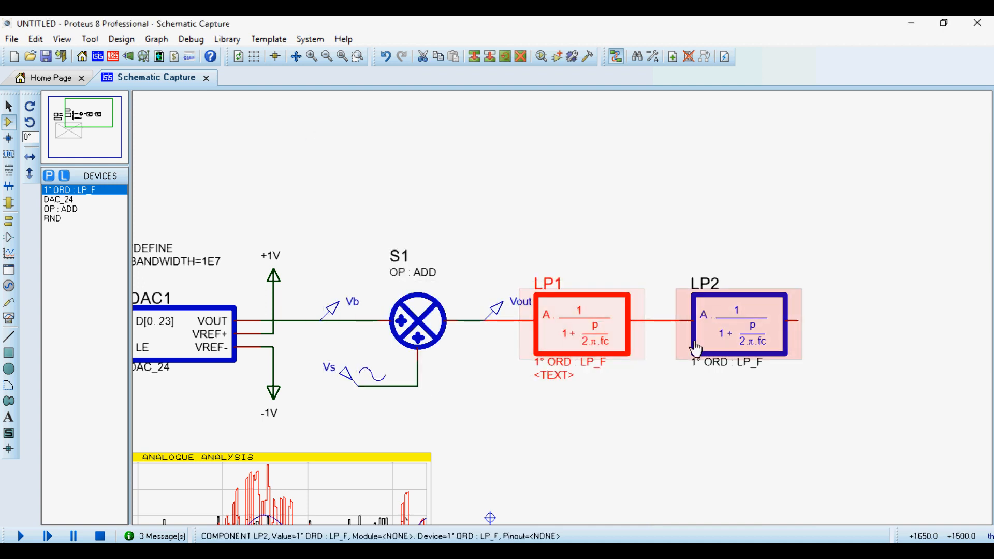
click(479, 215)
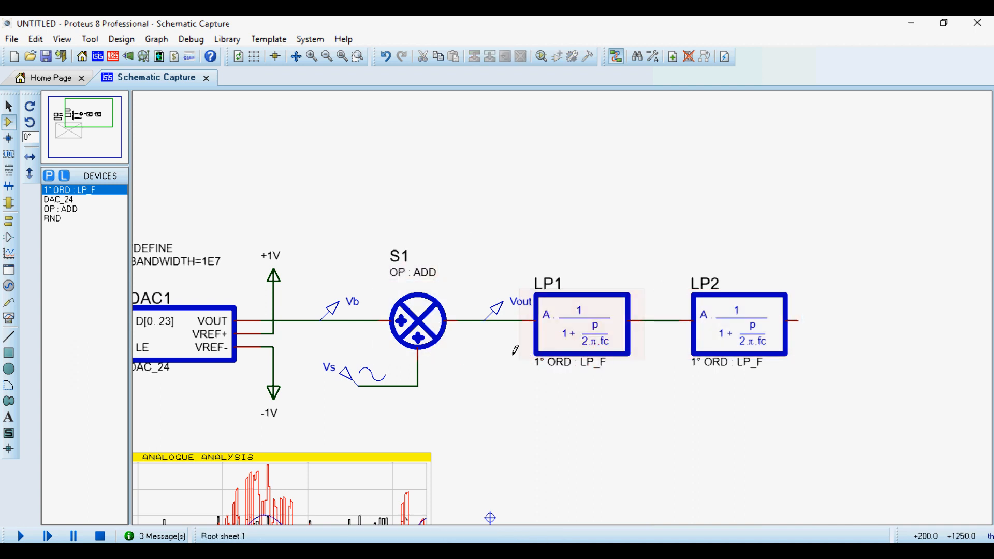
Place two voltage probes above the filters and wire them to LP2's output and to the LP1–LP2 connection.
click(8, 286)
click(8, 303)
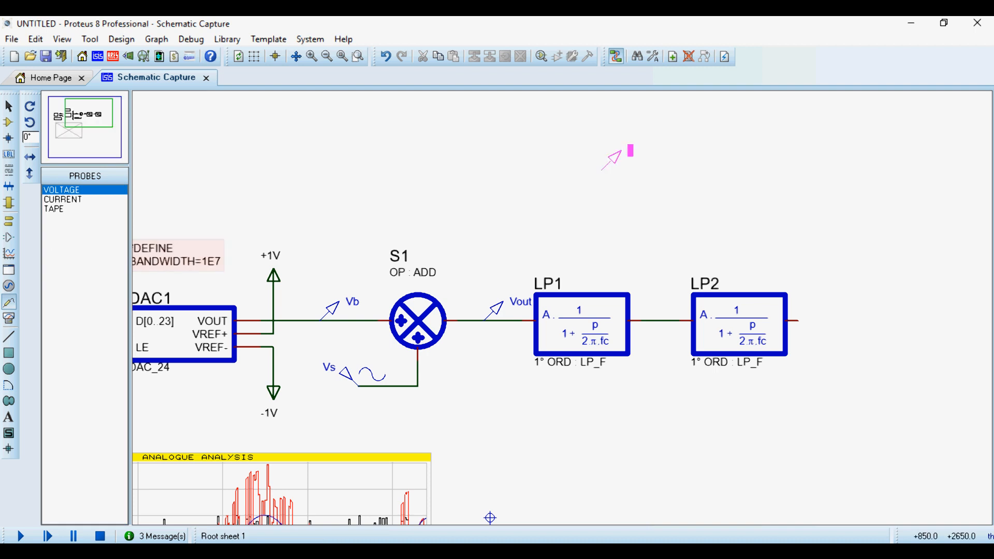
click(654, 269)
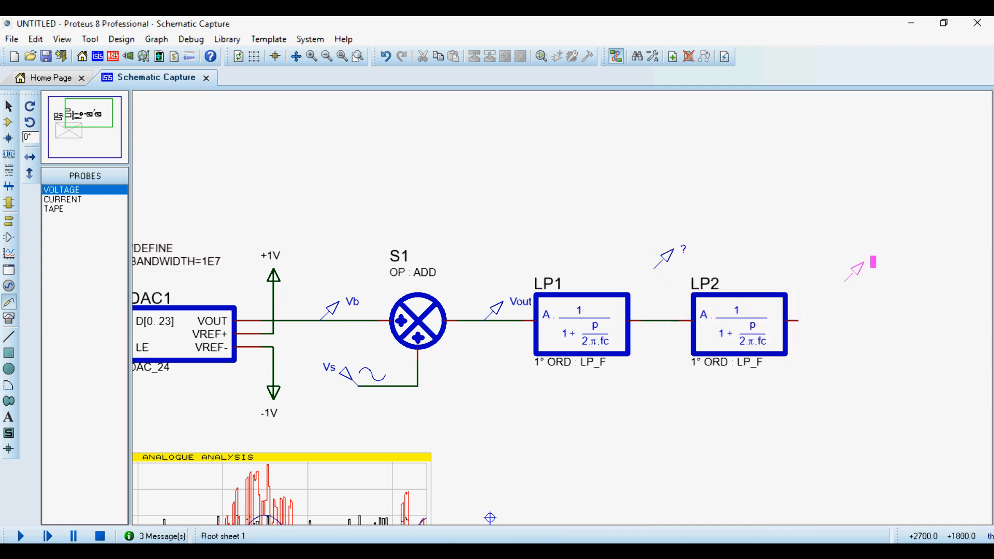
click(824, 280)
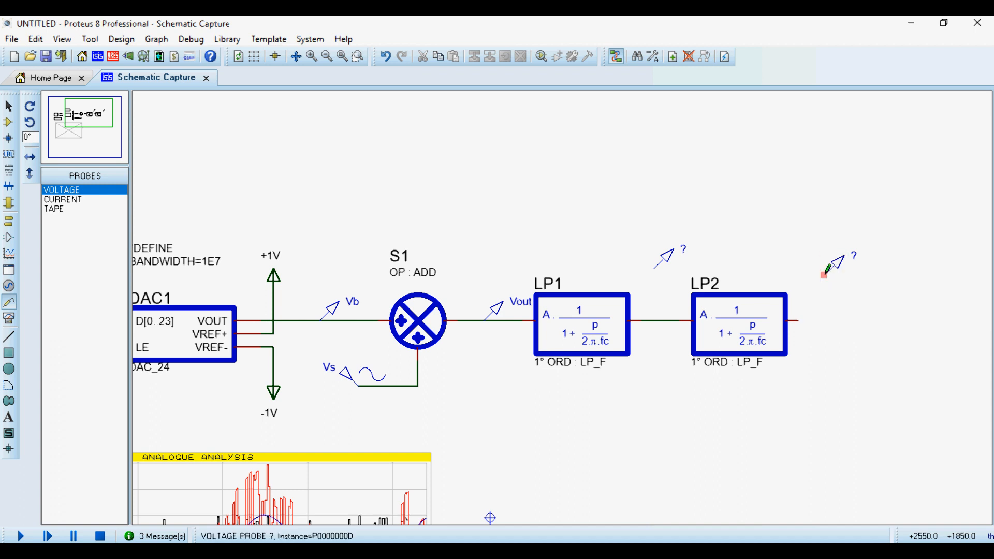
click(799, 320)
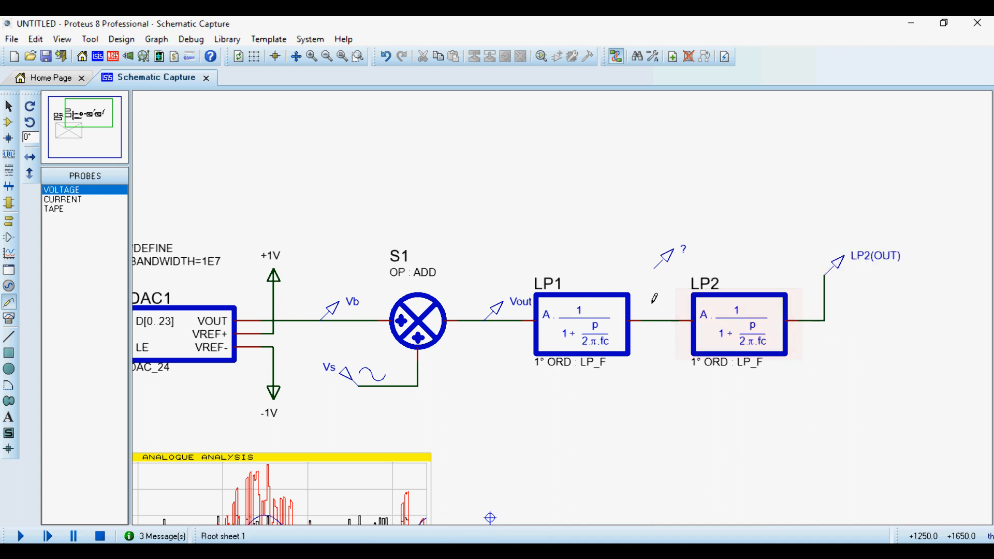
click(654, 267)
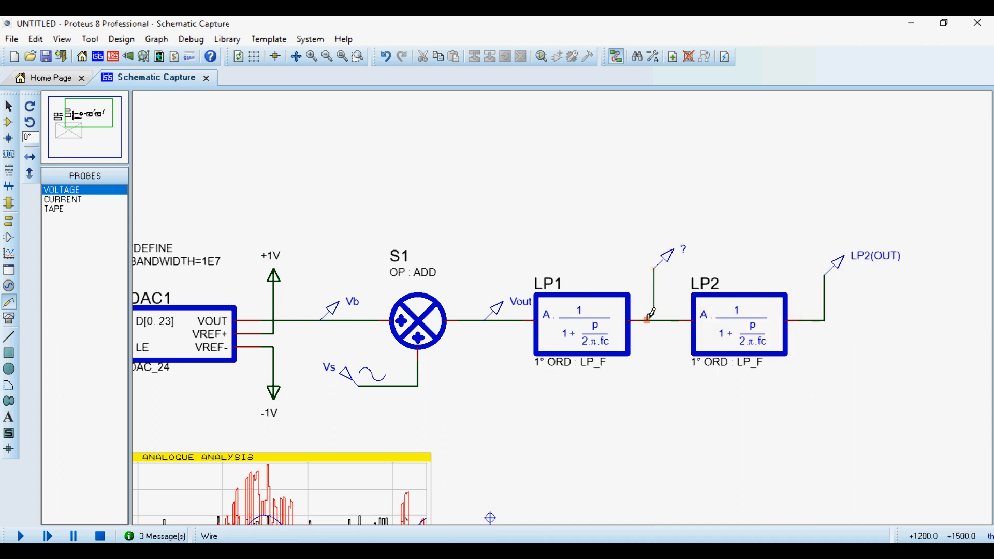
click(654, 321)
Rename the voltage probe at LP1's output as Vout1.
scroll(699, 250, up, 1)
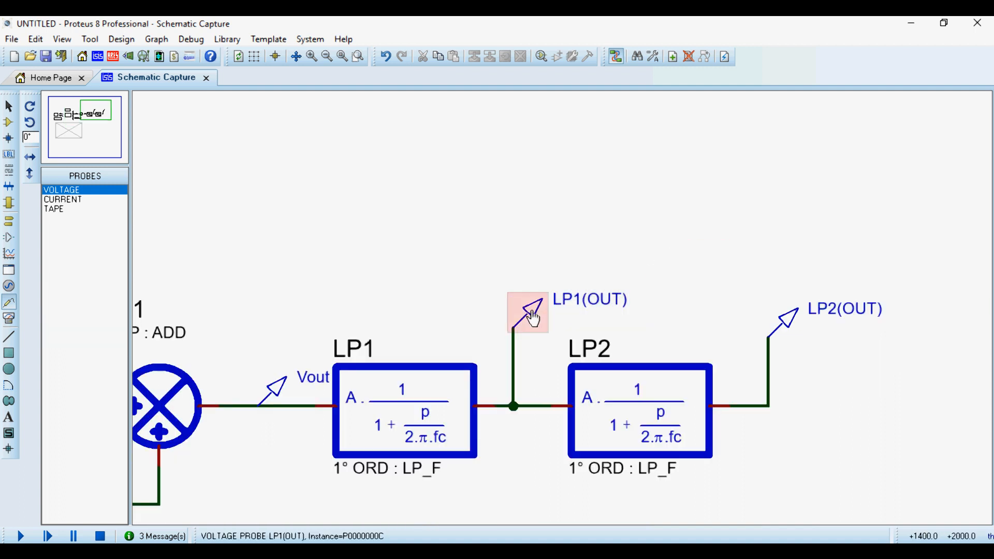
double_click(580, 313)
text(v)
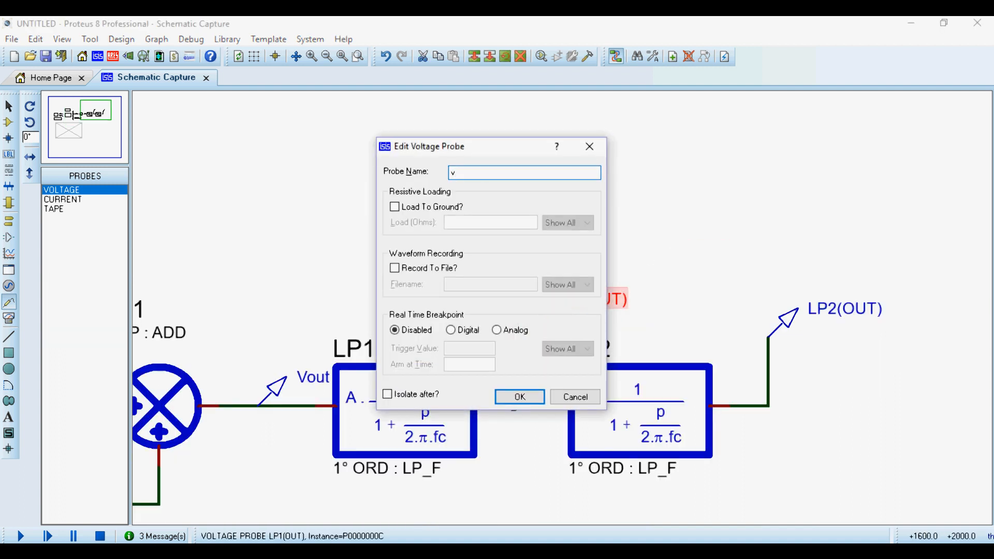
key(Return)
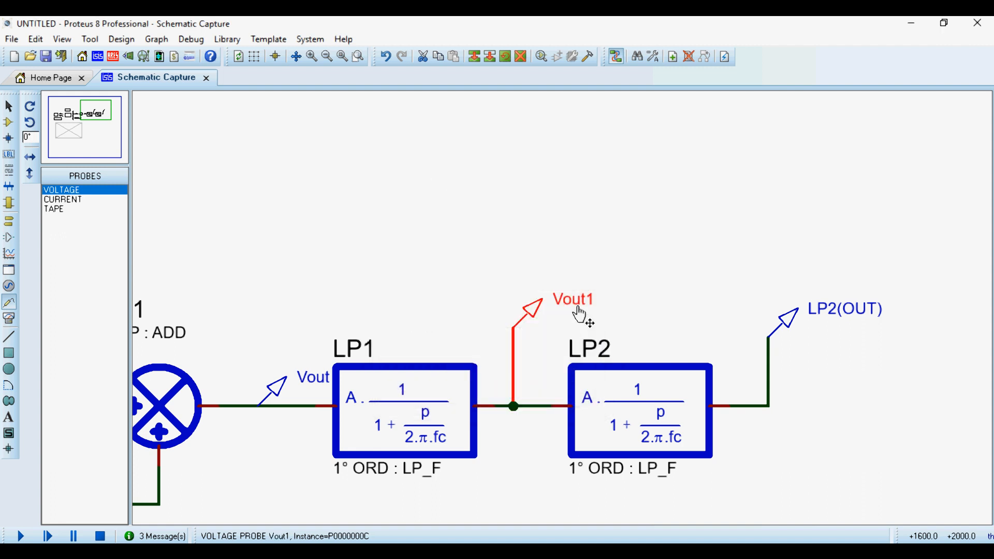
Rename the voltage probe at LP2's output as Vout2.
double_click(853, 320)
text(v)
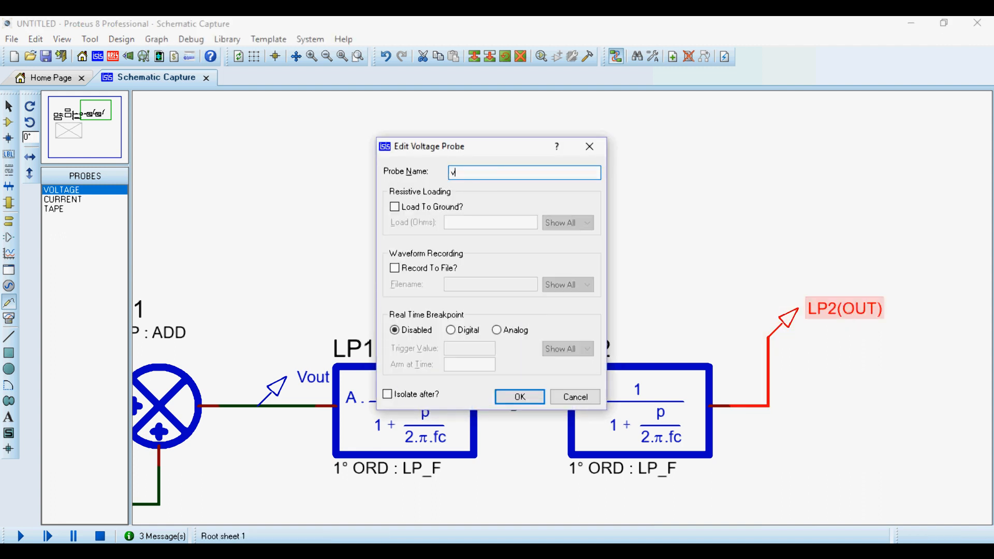
text(out2)
key(Return)
Enlarge the analogue analysis graph on the schematic in both width and height, keeping its properties as they are.
scroll(630, 273, down, 4)
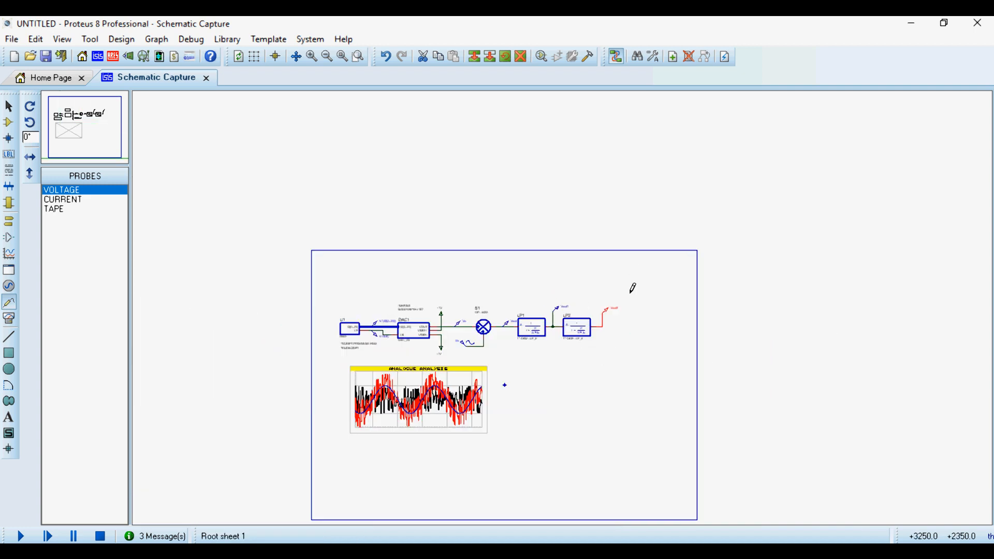
scroll(563, 305, up, 3)
scroll(570, 303, down, 2)
scroll(644, 283, up, 2)
click(699, 340)
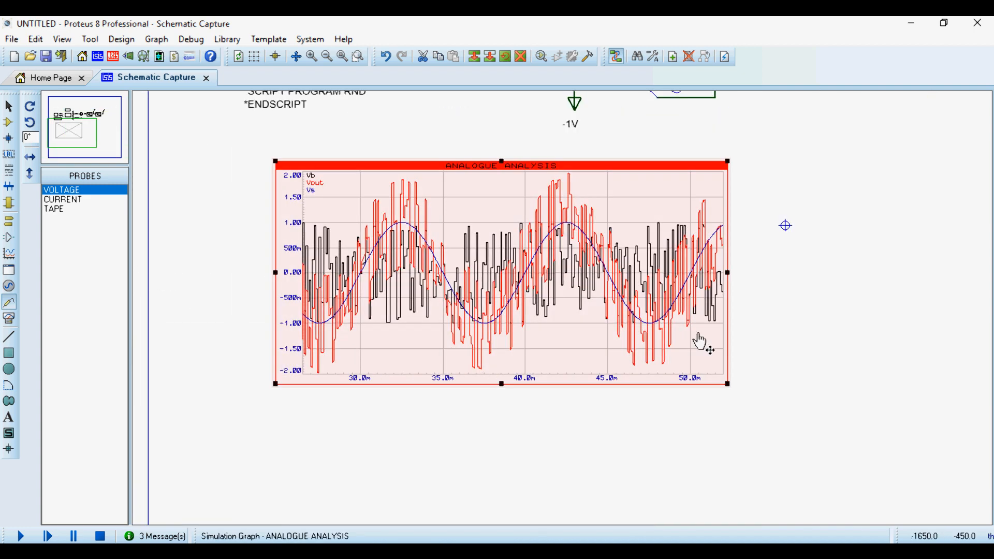
scroll(539, 329, down, 1)
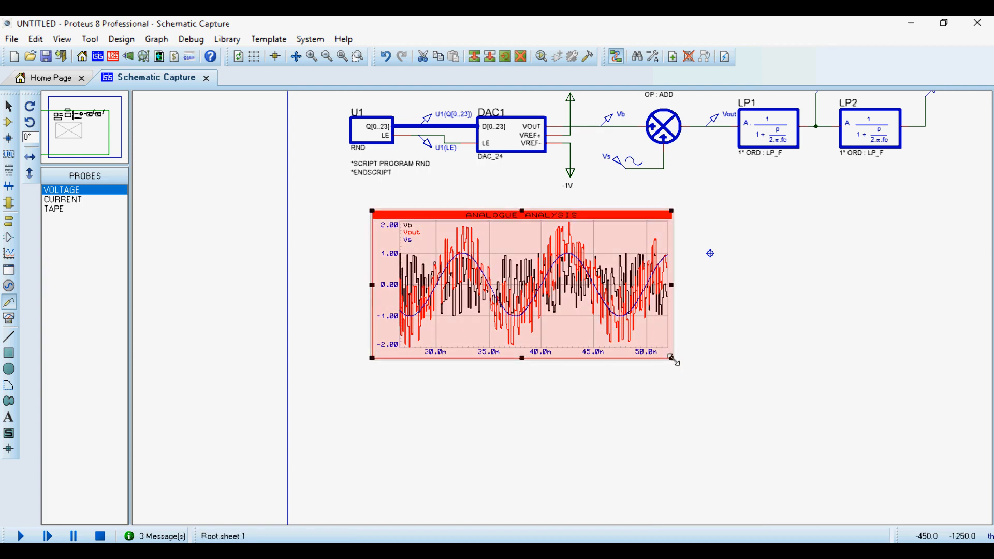
drag(672, 359, 901, 451)
click(756, 331)
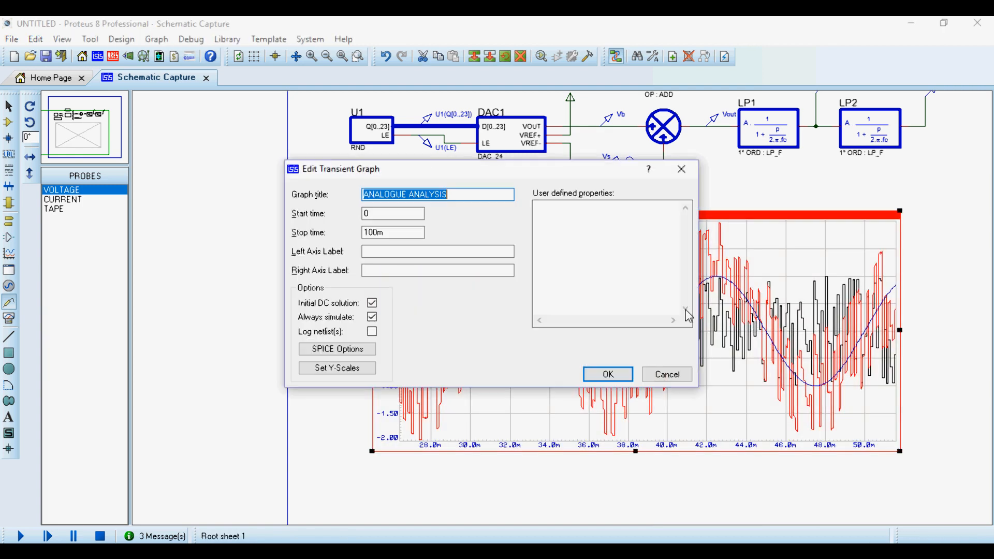
click(666, 374)
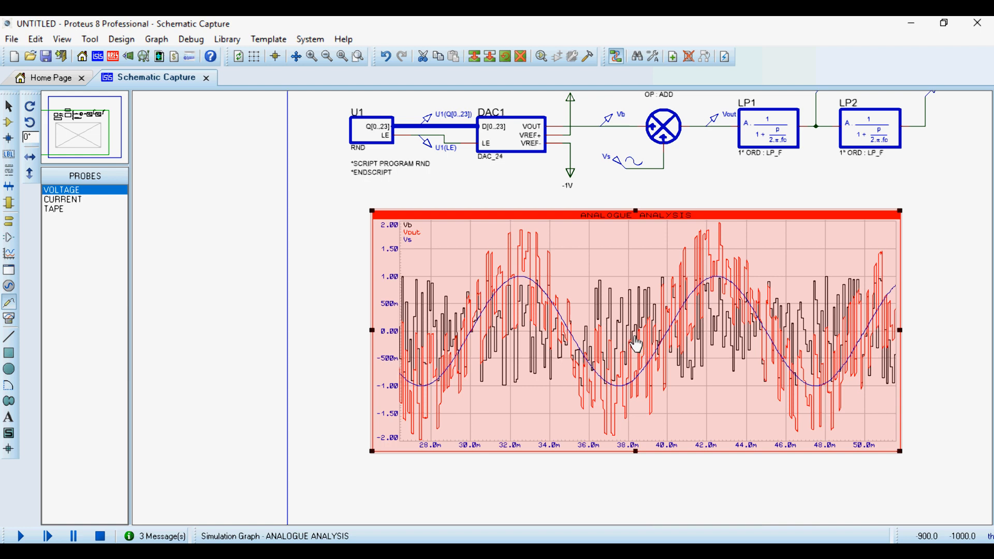
Add analog transient traces for the Vout1 and Vout2 probes to the analogue analysis graph.
key(ctrl+t)
click(450, 243)
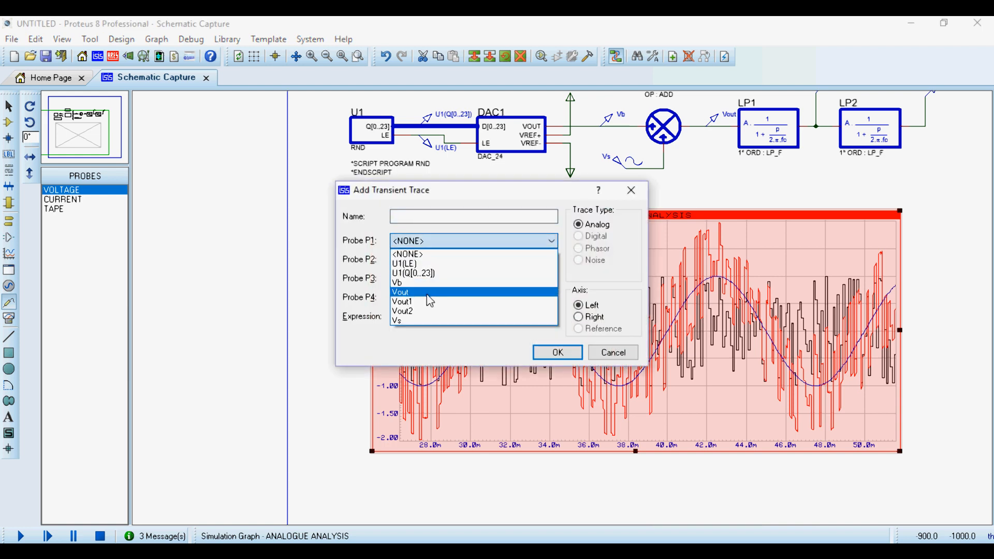
click(429, 302)
click(558, 356)
key(ctrl+t)
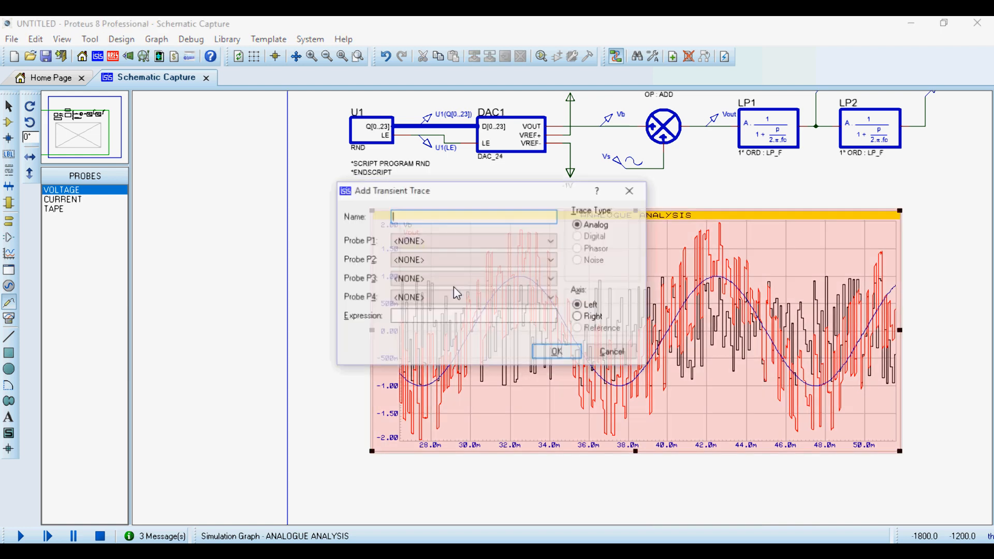
click(420, 247)
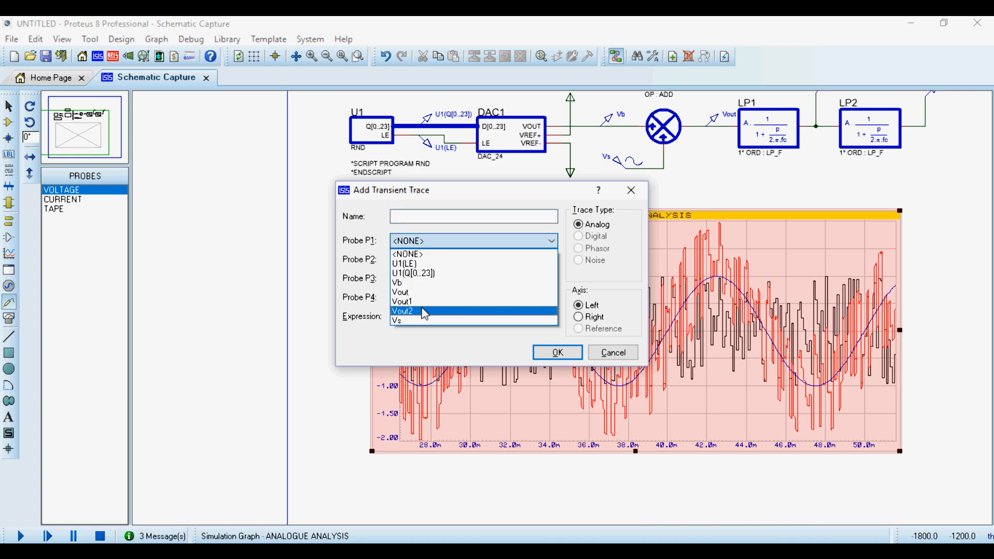
click(423, 309)
click(558, 353)
Maximize the analogue analysis graph in its own window and delete its Vb trace.
right_click(628, 338)
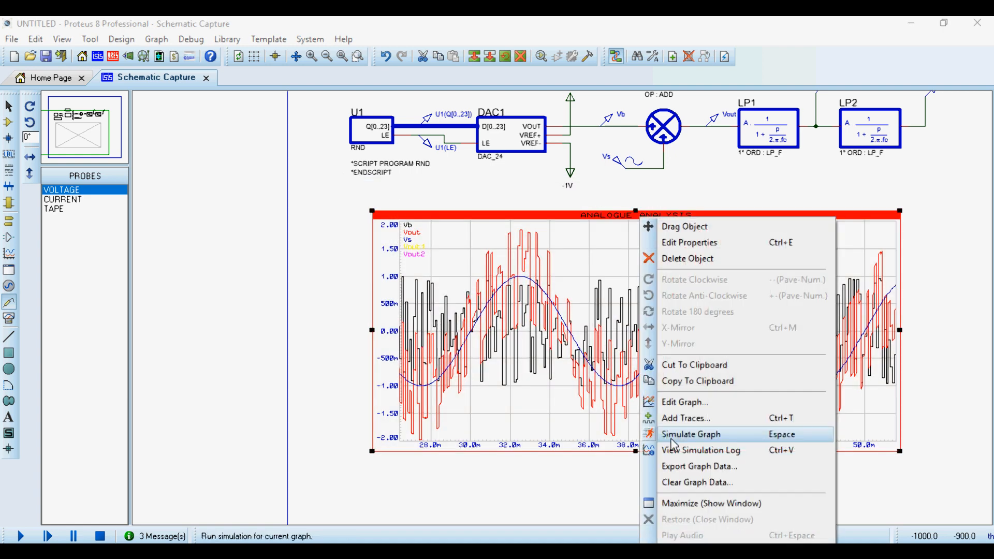
click(684, 503)
double_click(51, 144)
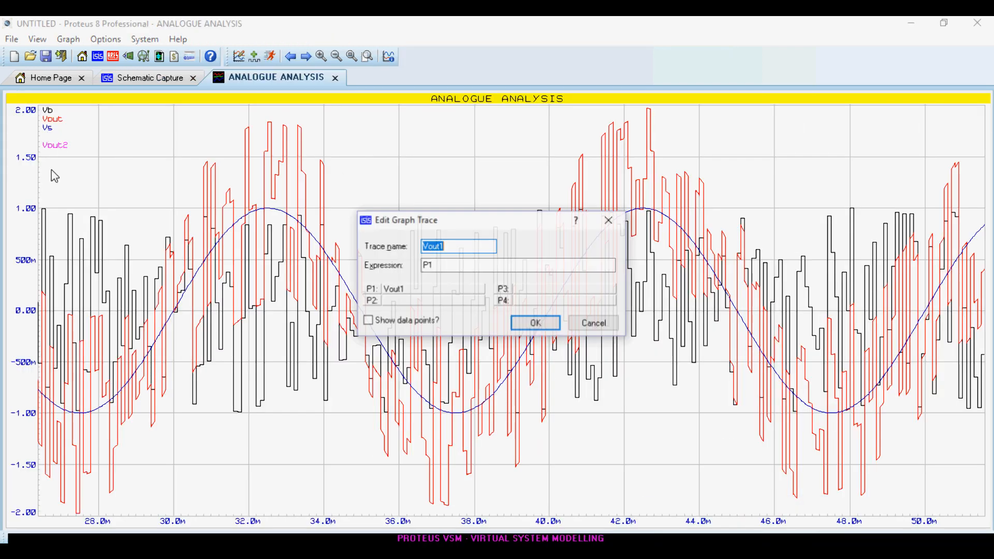
click(594, 324)
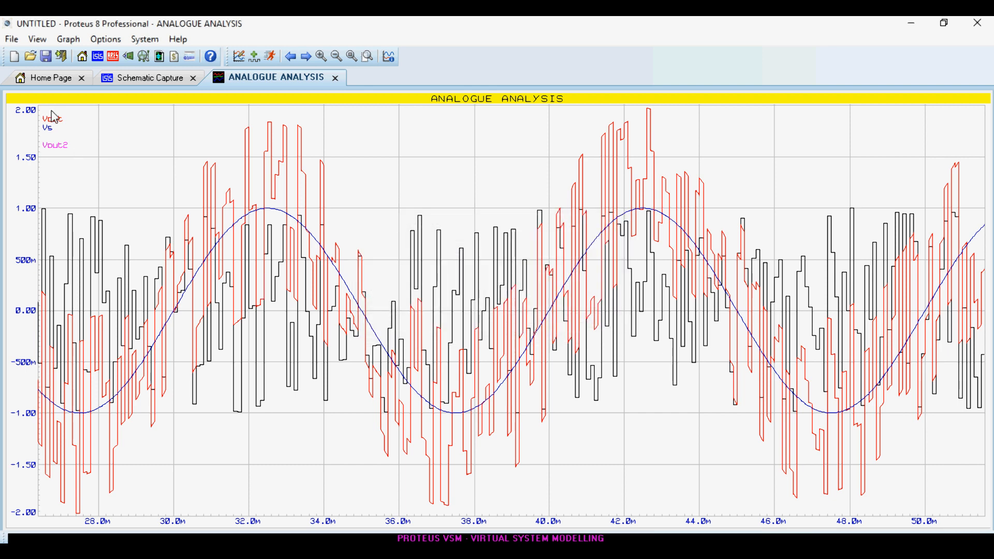
right_click(55, 117)
click(100, 145)
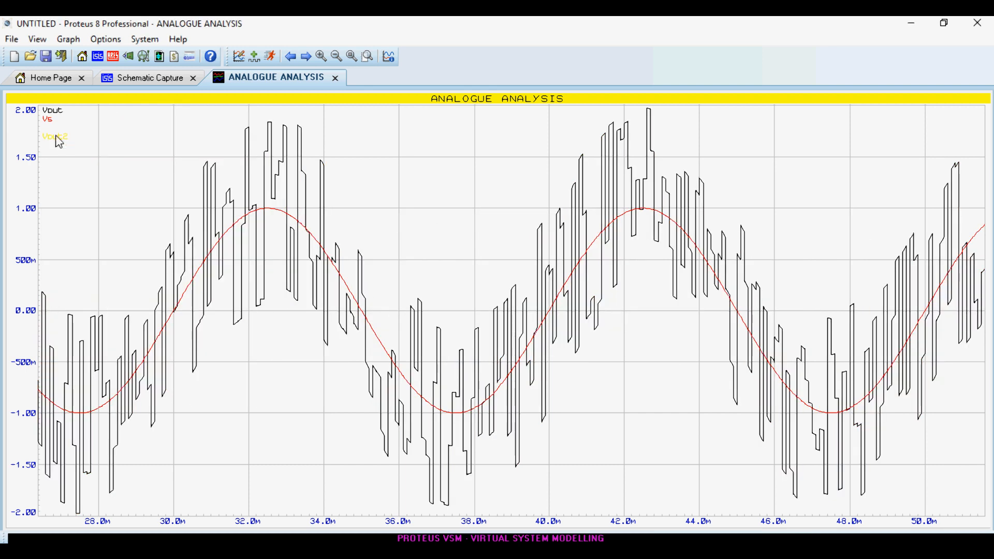
Check the Vout1 trace's properties and simulate the graph with the two filter outputs.
double_click(54, 124)
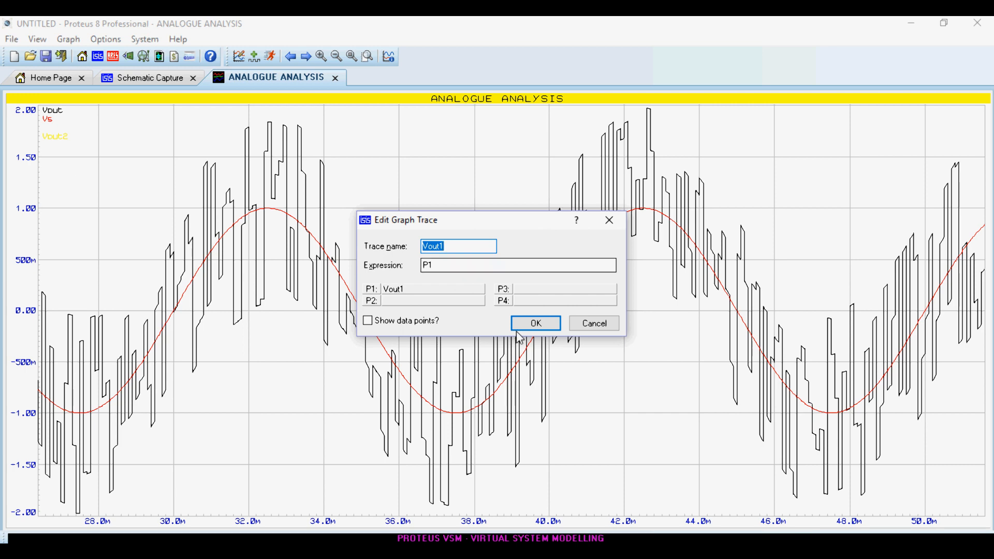
click(591, 325)
key(space)
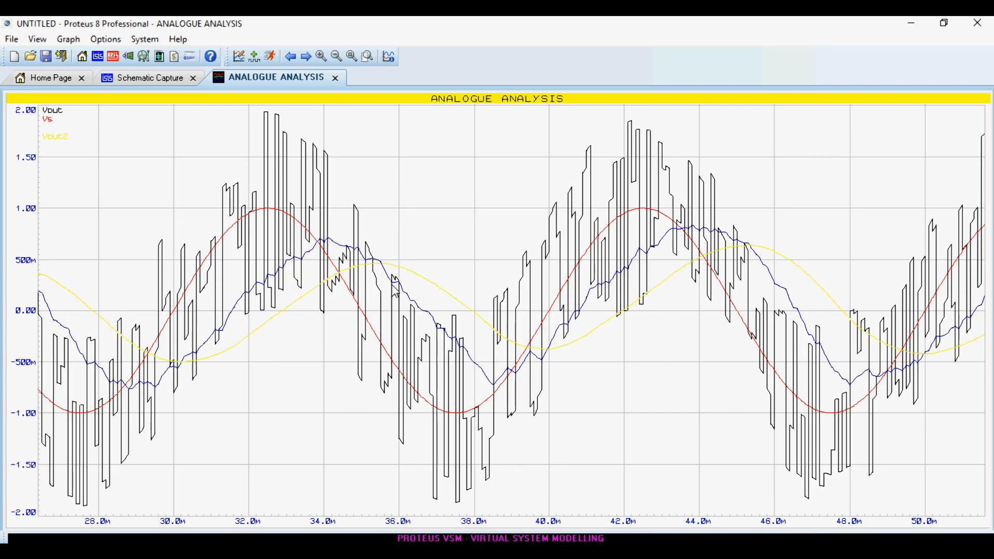
scroll(111, 155, down, 1)
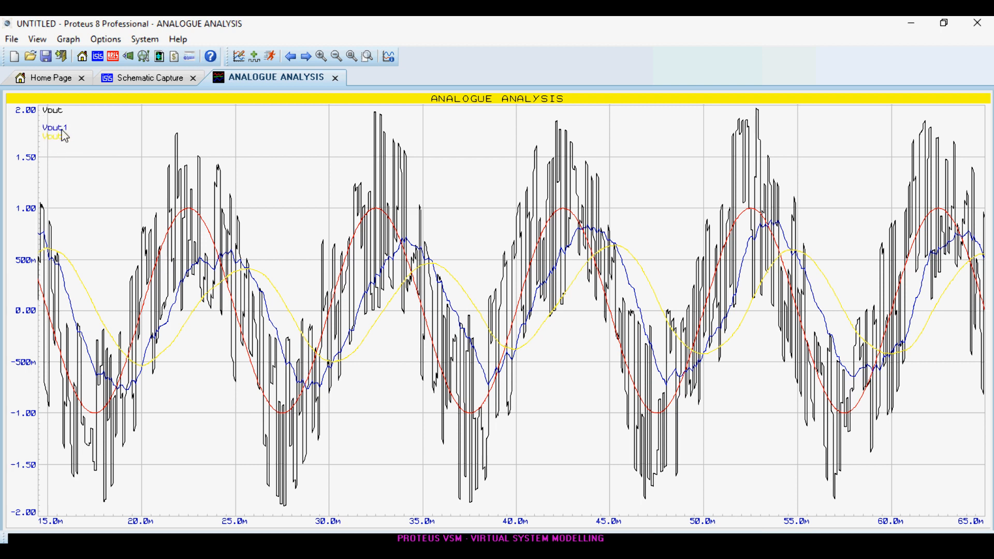
Delete the Vs trace from the graph and simulate it again.
right_click(51, 127)
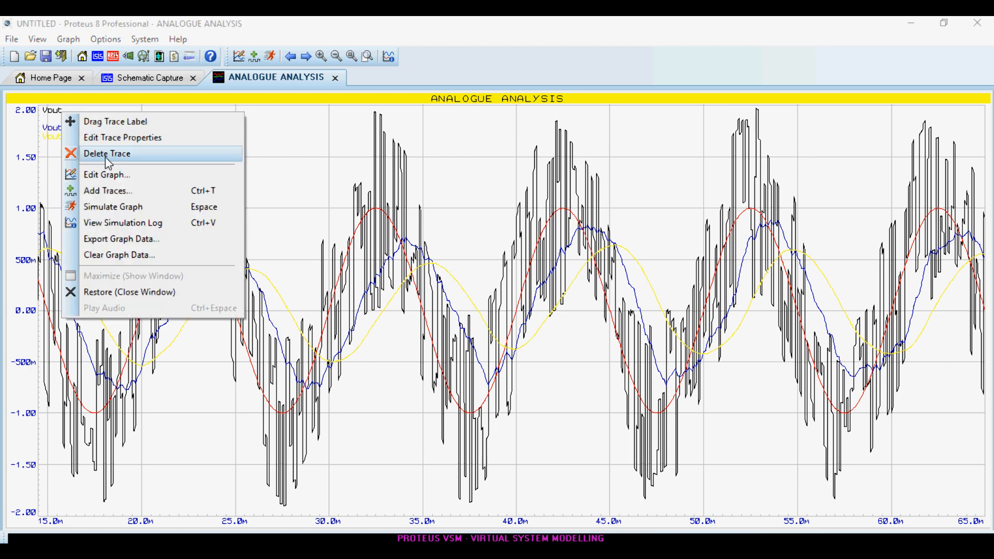
click(107, 160)
key(space)
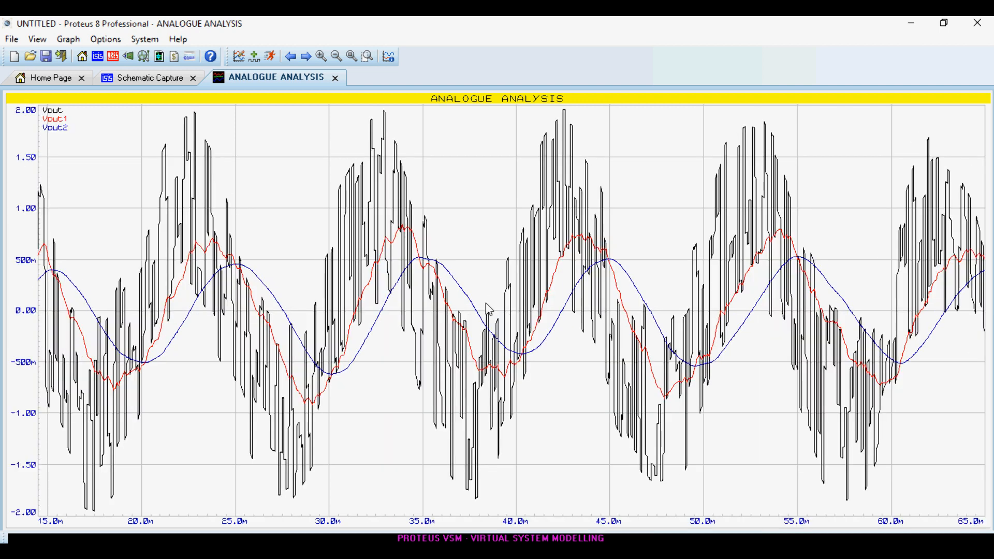
Re-run the graph simulation, compare Vout1 and Vout2 with the noisy Vout, and close the graph window.
scroll(486, 304, down, 1)
scroll(499, 312, up, 2)
key(space)
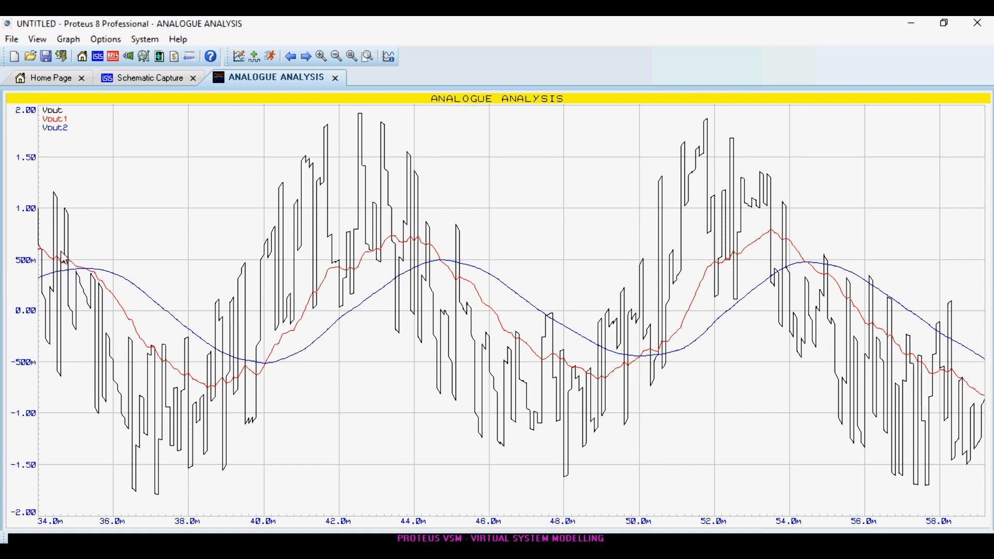
scroll(323, 240, down, 1)
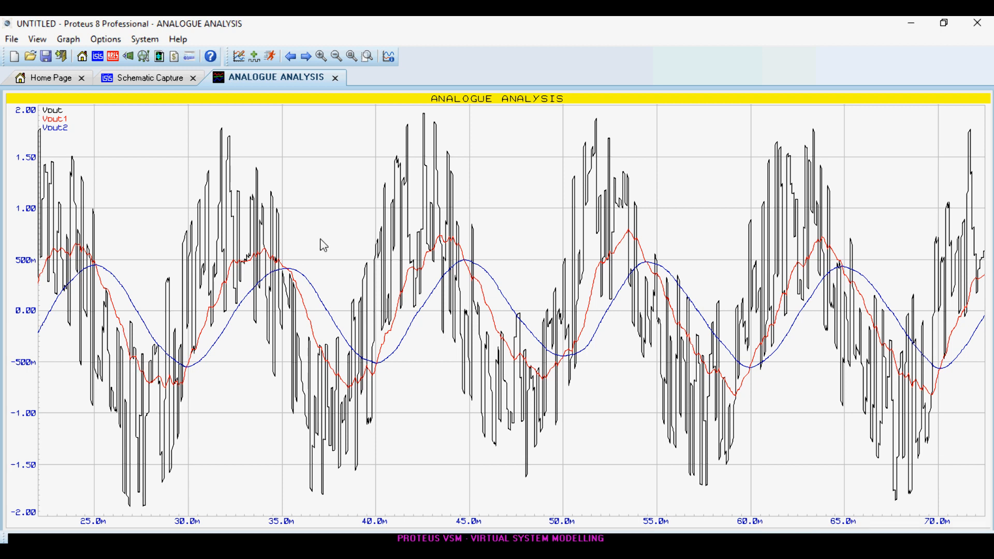
click(336, 78)
Set the static gain of the first low-pass filter, LP1, to 1.4.
scroll(739, 171, up, 3)
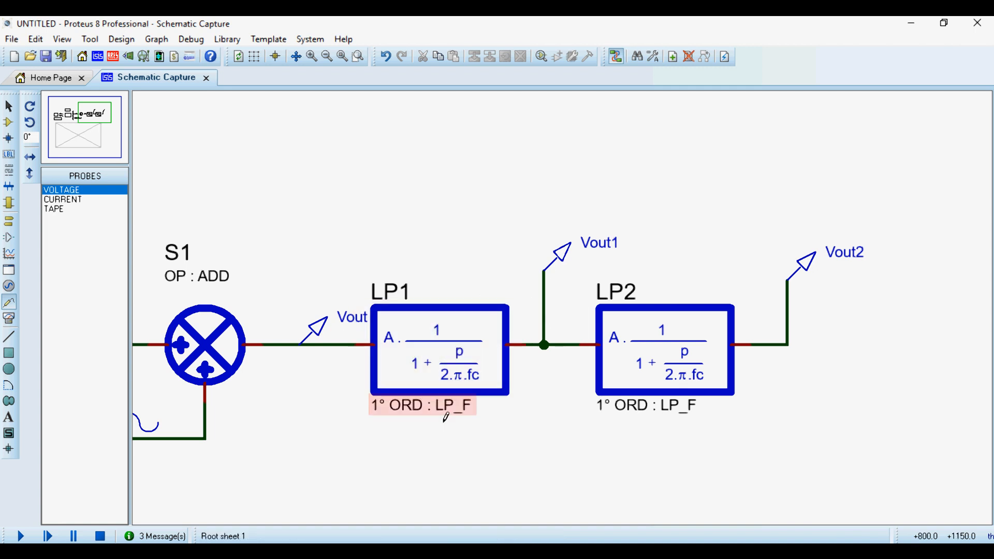
double_click(442, 348)
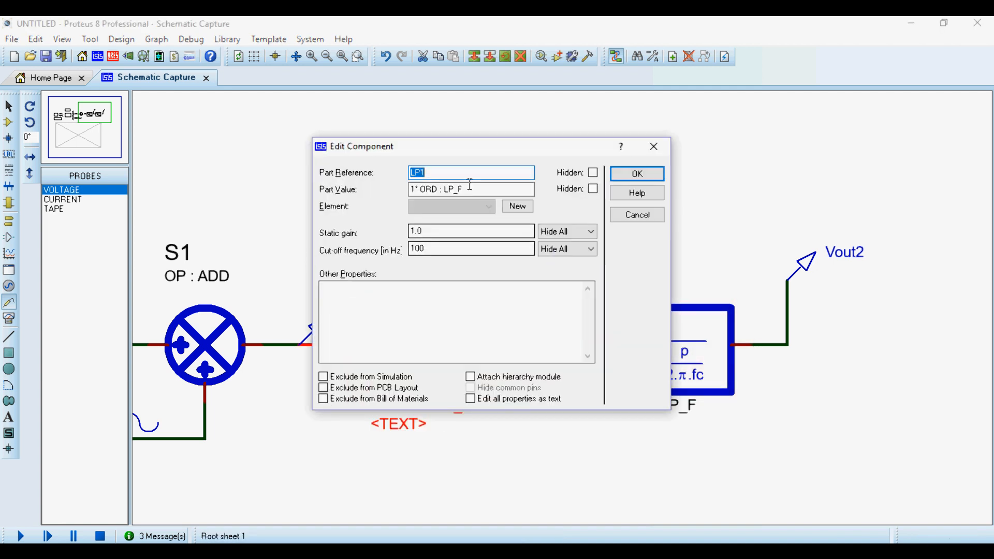
drag(482, 155, 741, 192)
click(913, 185)
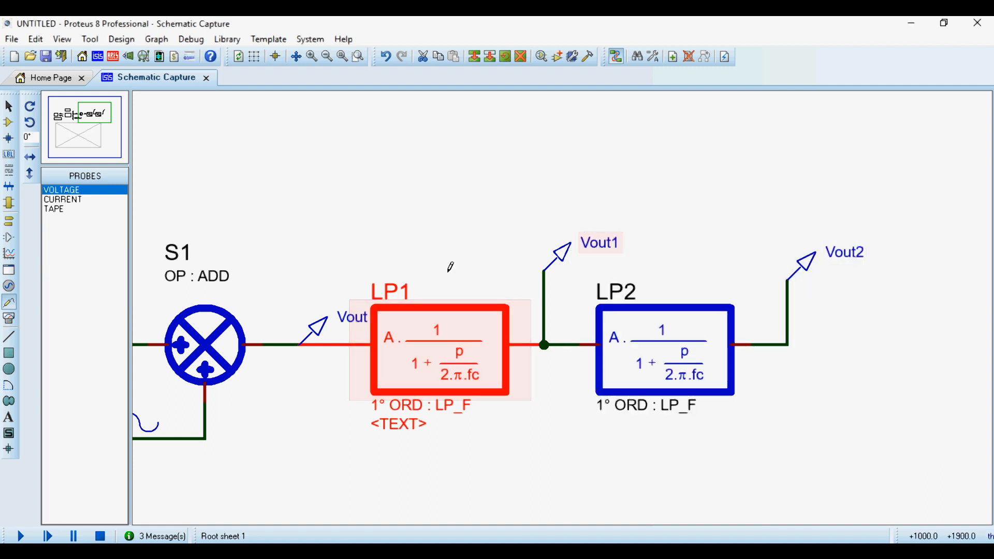
double_click(443, 353)
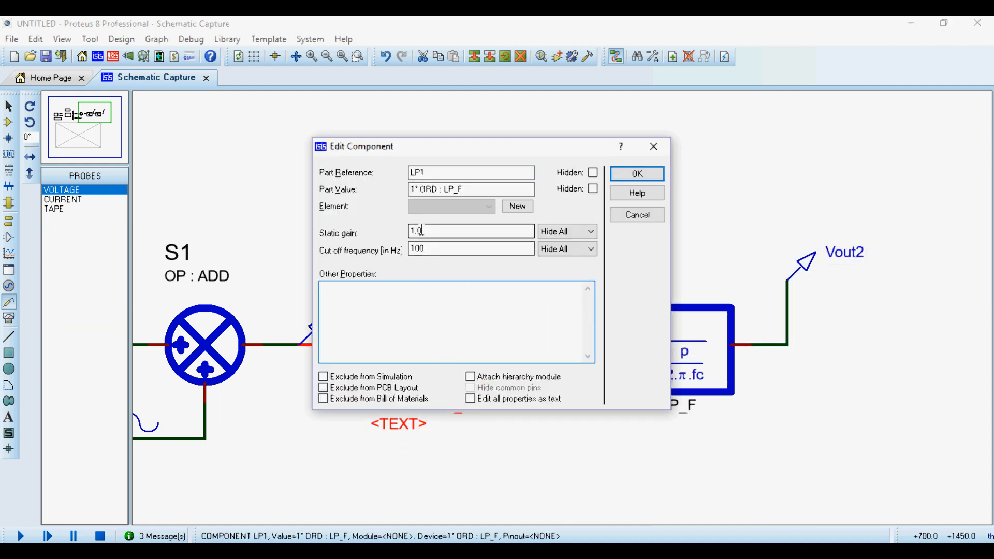
drag(428, 230, 403, 229)
text(1)
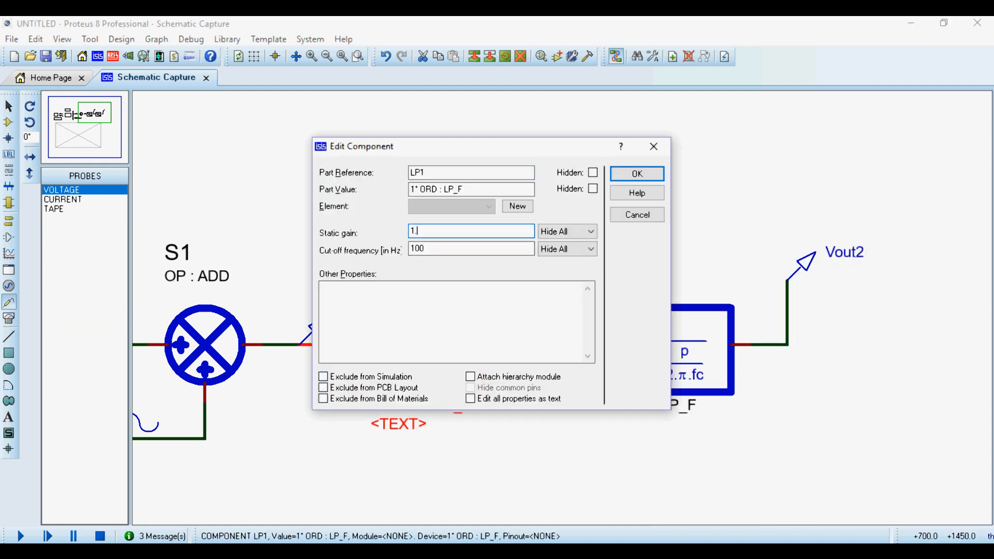
click(637, 173)
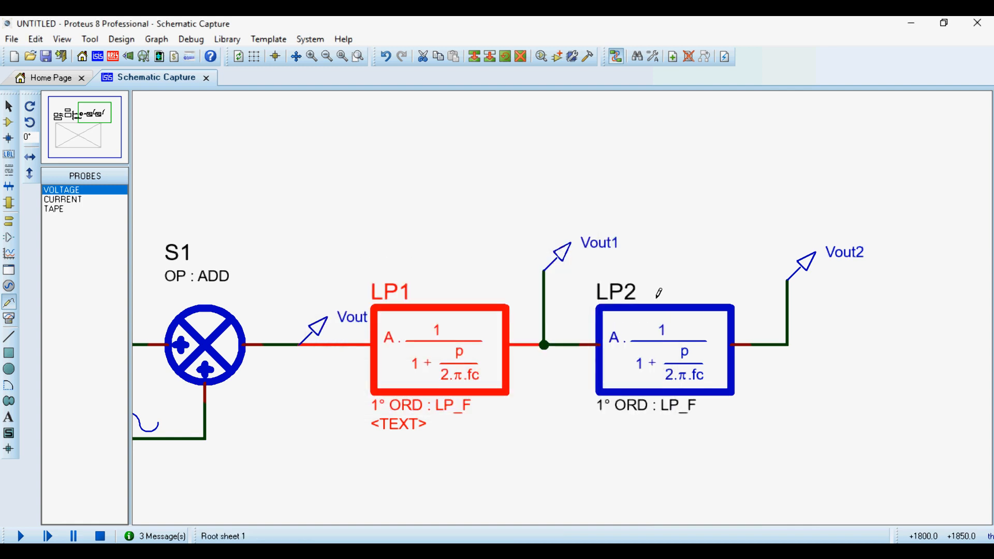
Set the static gain of the second low-pass filter, LP2, to 1.4.
double_click(639, 276)
drag(434, 231, 372, 235)
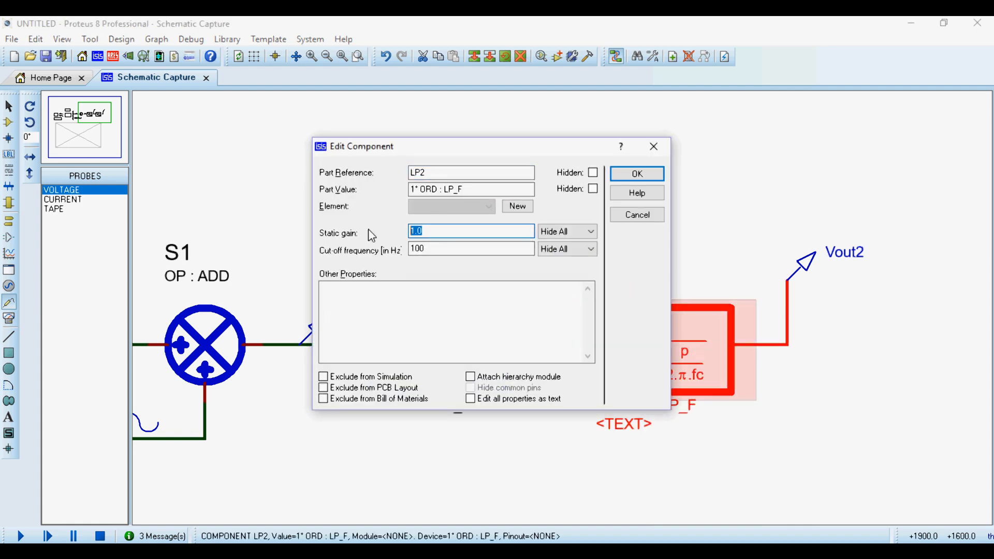
text(1.4)
key(Return)
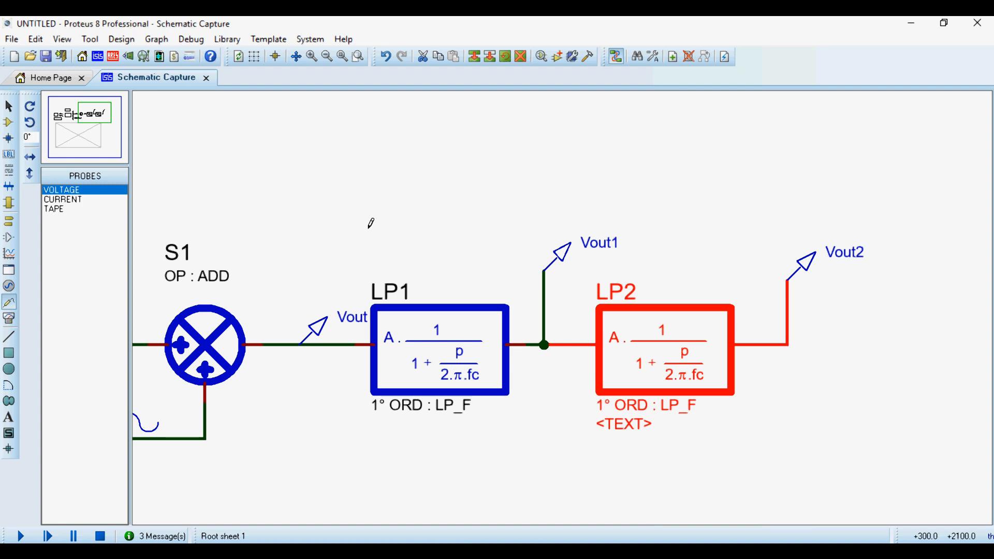
click(368, 228)
Simulate the analogue analysis graph with the changed filter gains and maximize it in its own window.
scroll(369, 227, down, 3)
scroll(532, 461, up, 1)
click(524, 244)
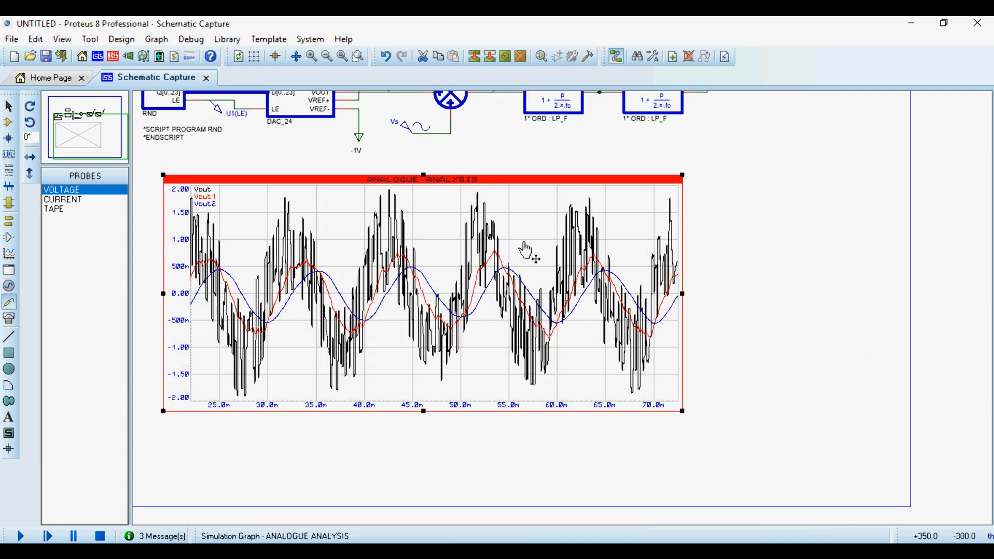
key(space)
right_click(436, 290)
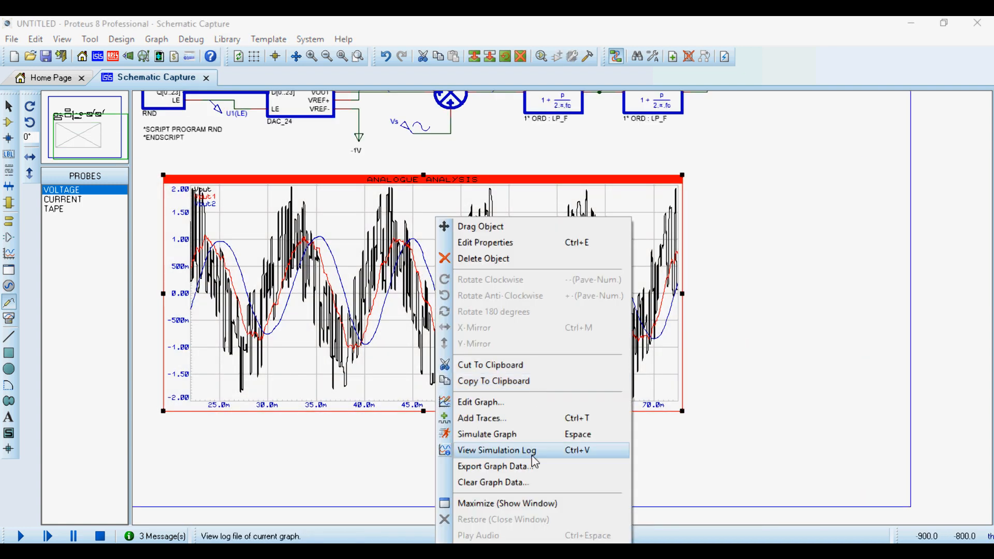
click(541, 502)
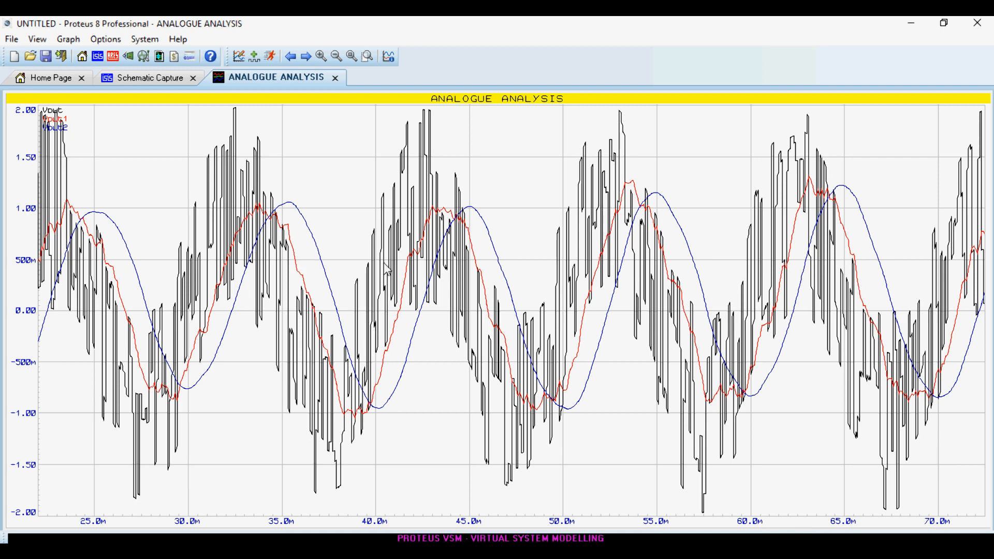
Examine the Vout, Vout1 and Vout2 waveforms at different time scales and close the graph window.
scroll(512, 314, up, 1)
scroll(761, 245, down, 2)
scroll(554, 257, up, 2)
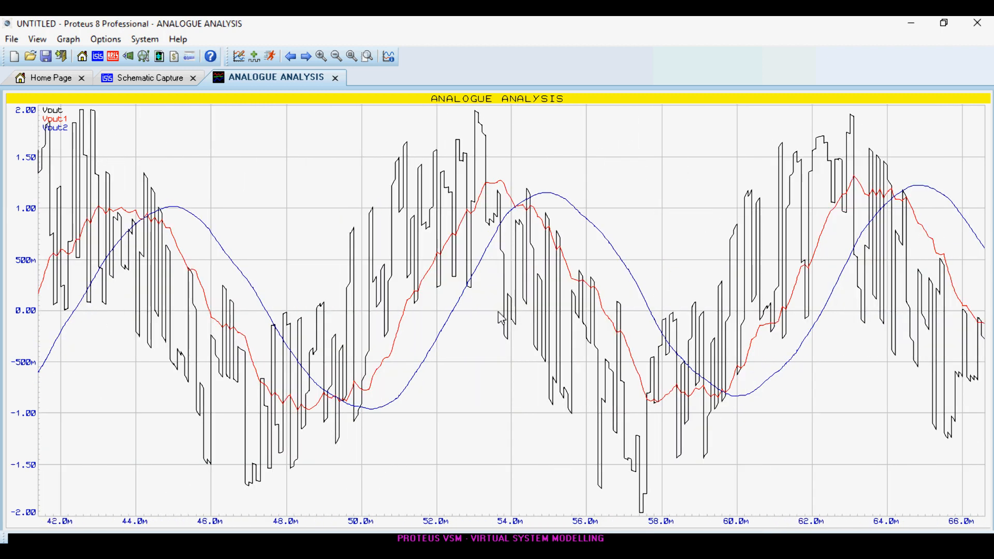
scroll(501, 317, down, 1)
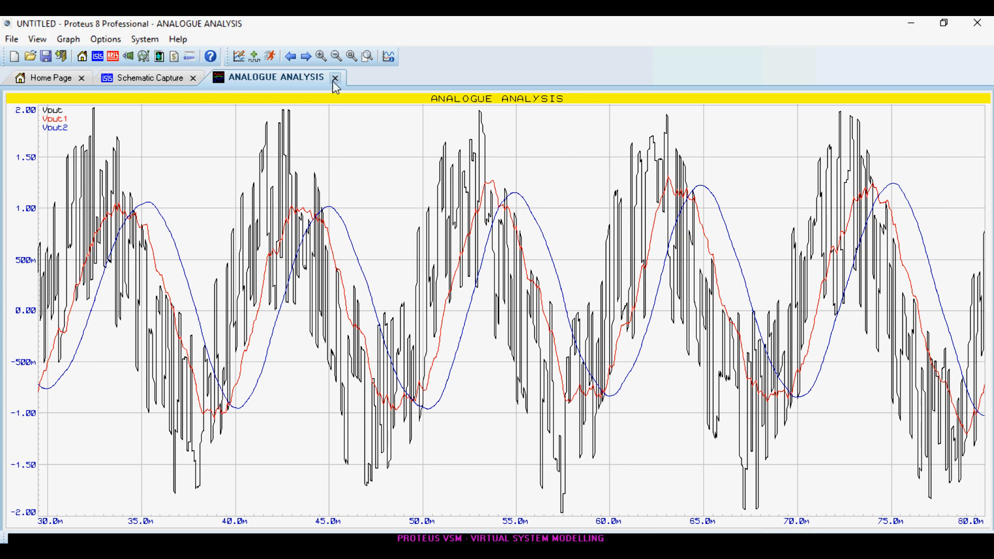
scroll(365, 281, up, 2)
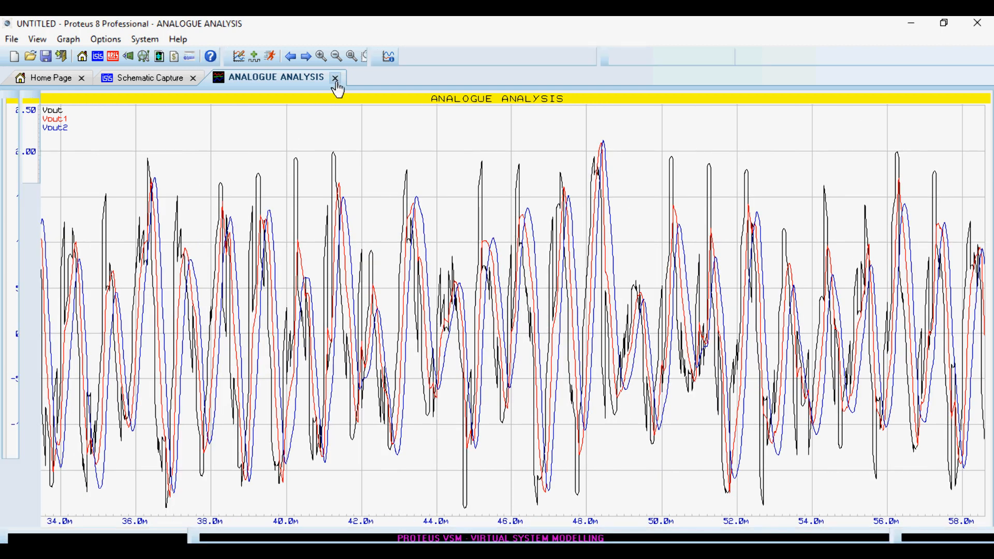
click(335, 78)
Set the cut-off frequency of both low-pass filters, LP1 and LP2, to 10 Hz.
scroll(554, 290, up, 3)
double_click(648, 271)
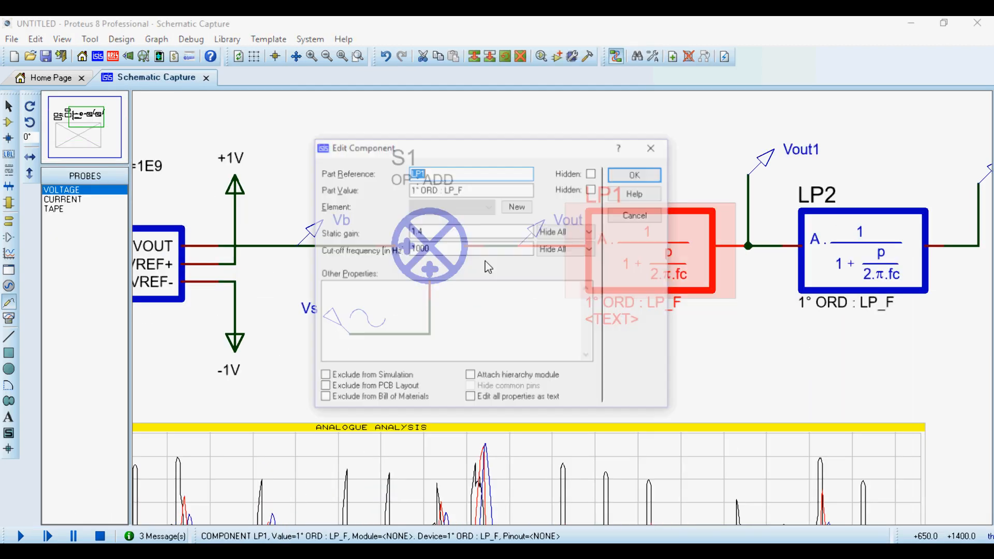
click(439, 251)
key(Return)
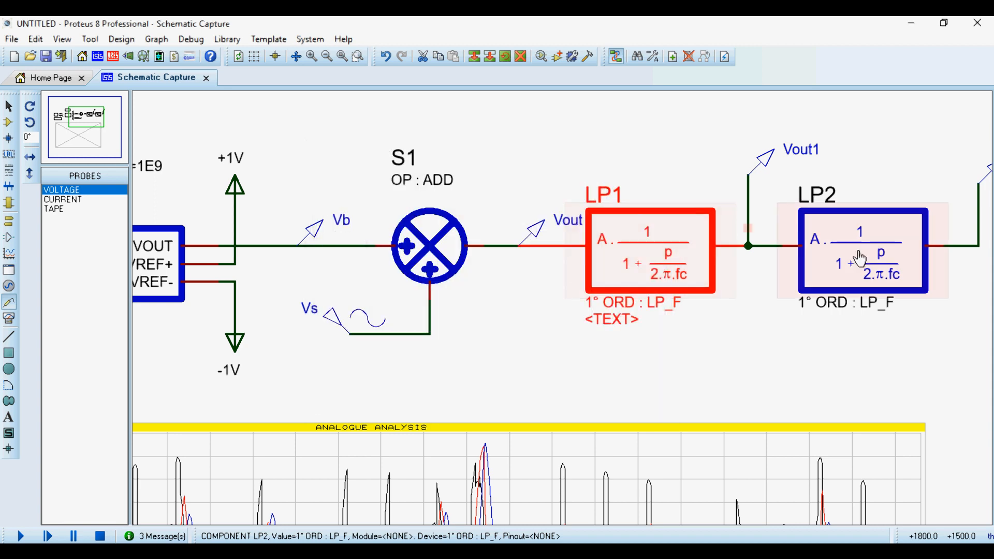
double_click(863, 254)
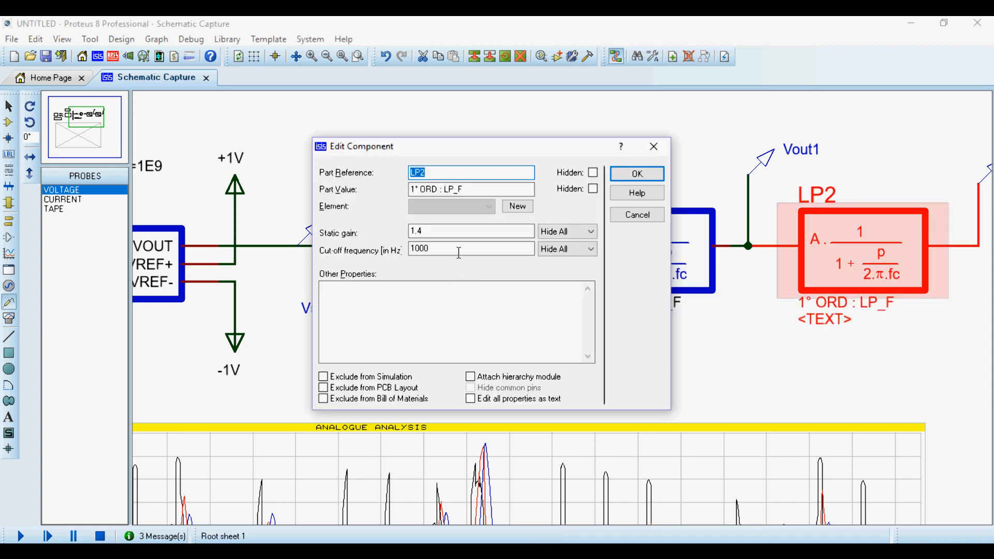
click(458, 251)
key(BackSpace)
key(BackSpace)
key(Return)
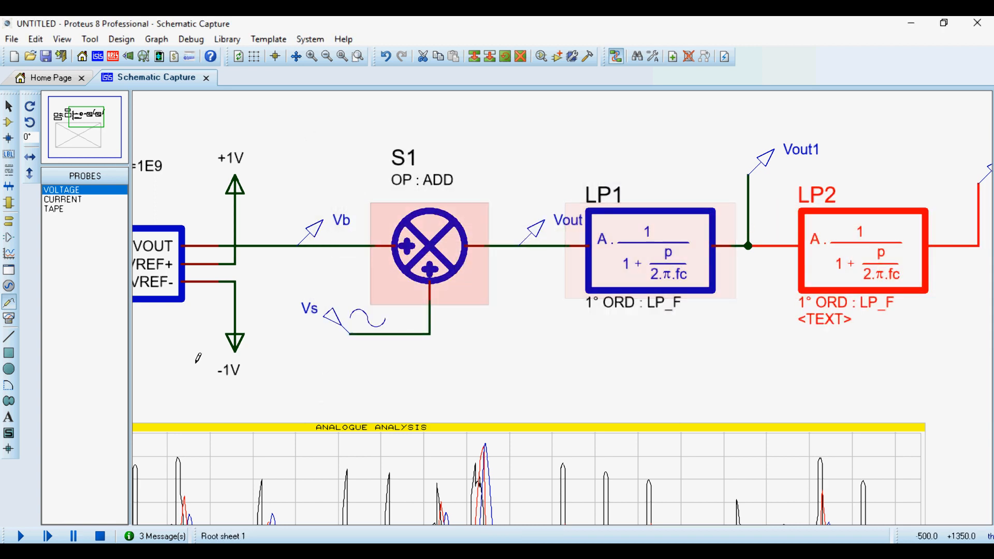
Set the frequency of the sine generator Vs to 10 Hz.
double_click(349, 321)
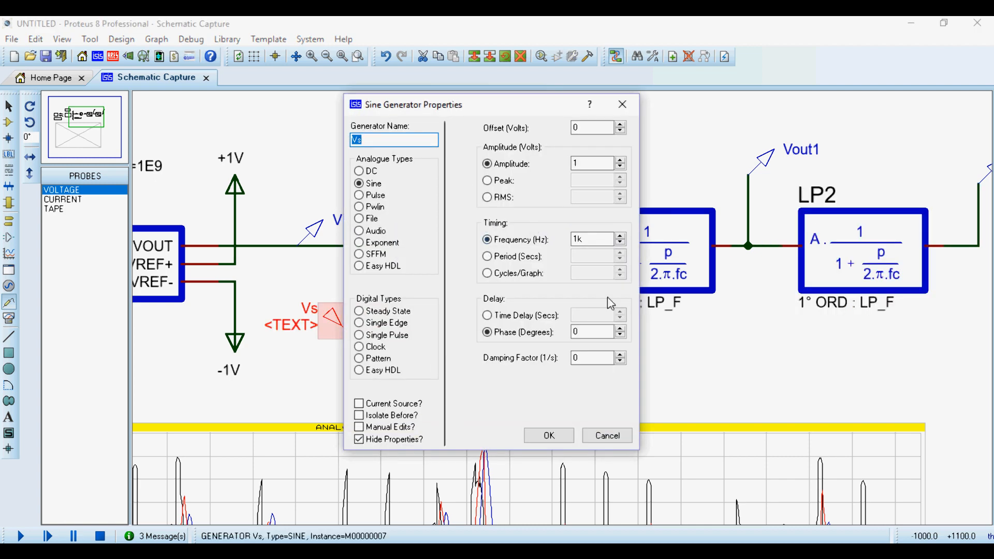
double_click(592, 239)
text(10)
key(Return)
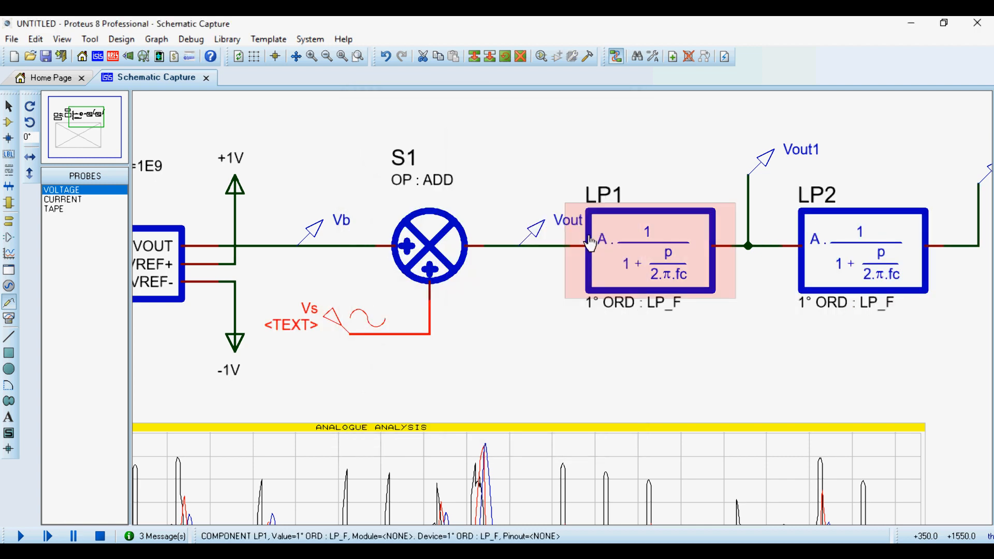
Set the stop time of the analogue analysis graph to 1 second.
scroll(562, 322, down, 3)
scroll(565, 314, up, 1)
double_click(564, 317)
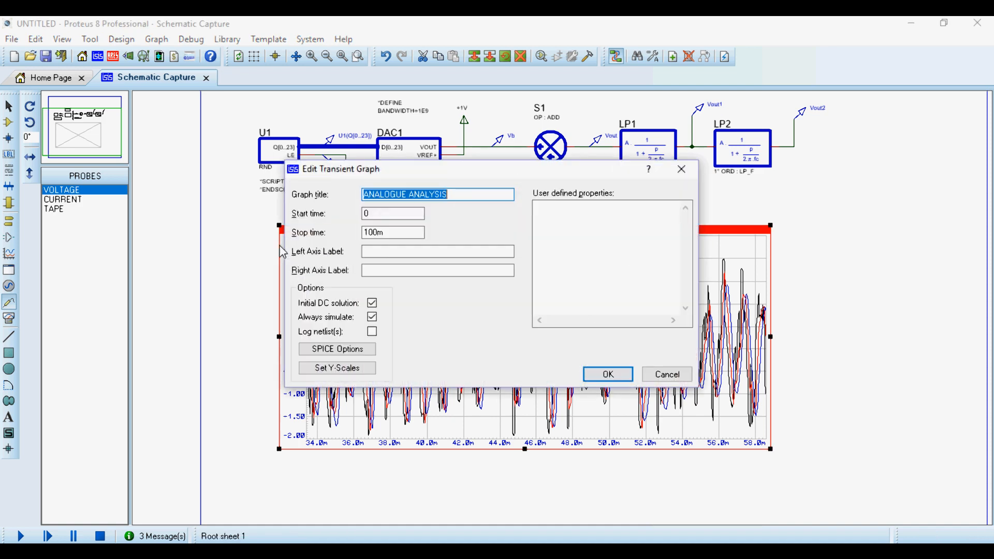
drag(364, 233, 380, 232)
text(1)
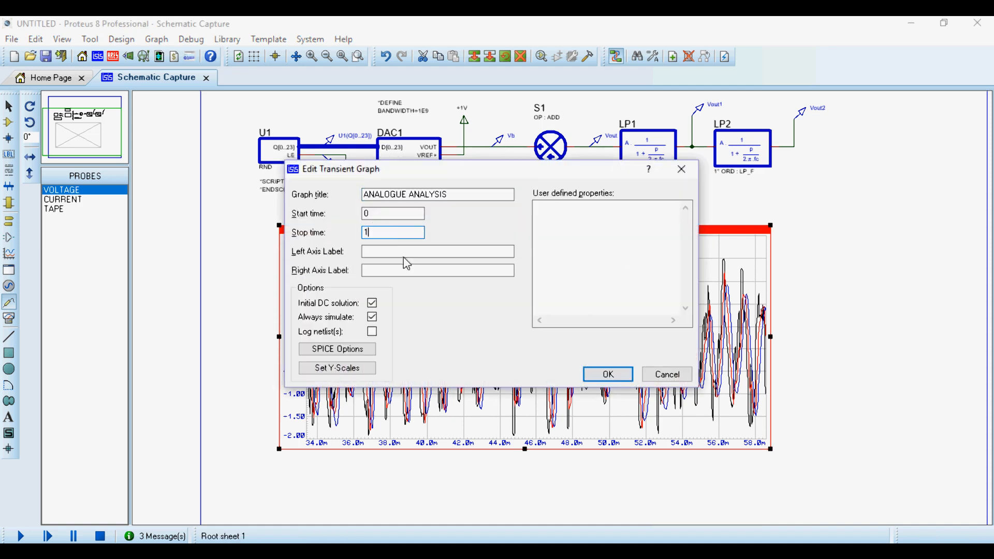
click(603, 373)
click(866, 270)
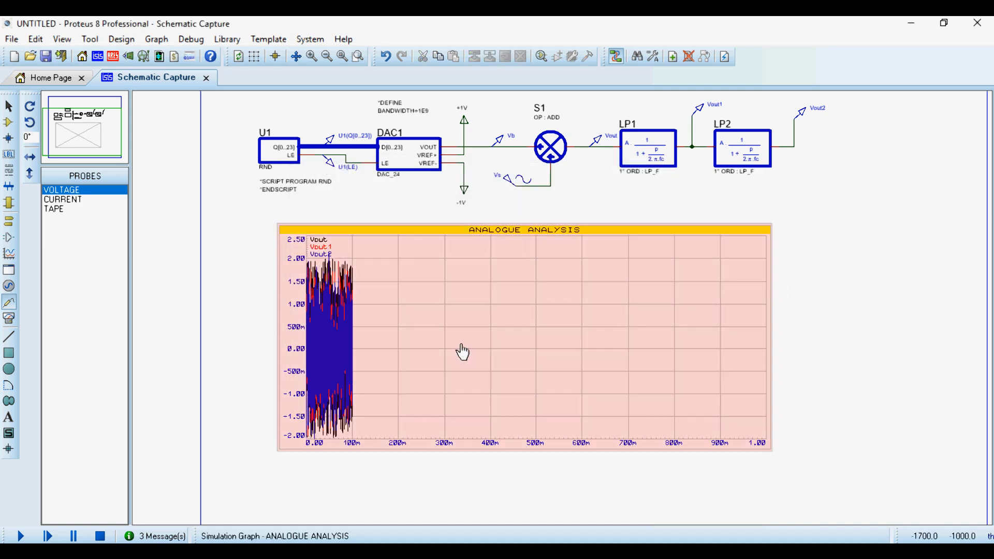
Simulate the analogue analysis graph and maximize it in its own window to inspect the Vout, Vout1 and Vout2 waveforms.
click(461, 343)
key(space)
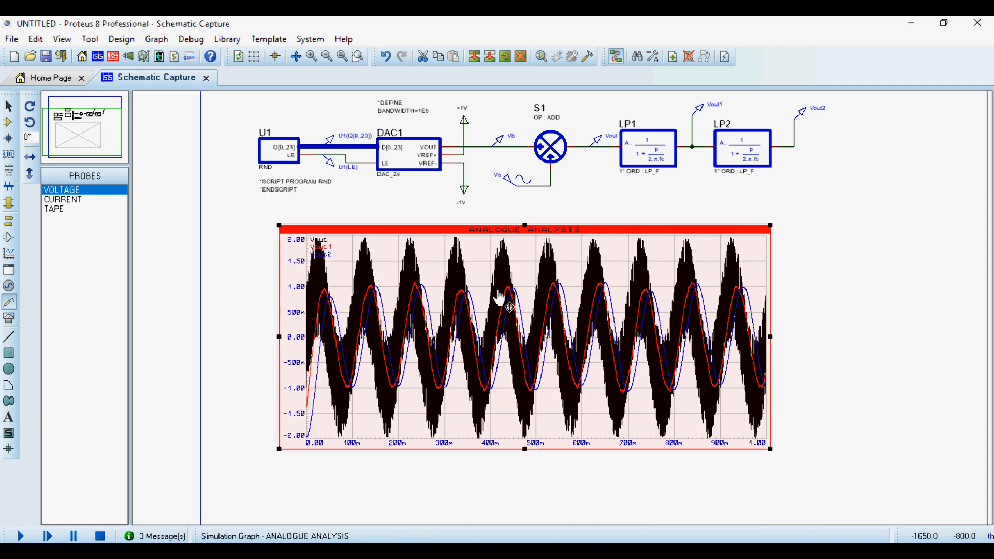
right_click(548, 332)
click(655, 505)
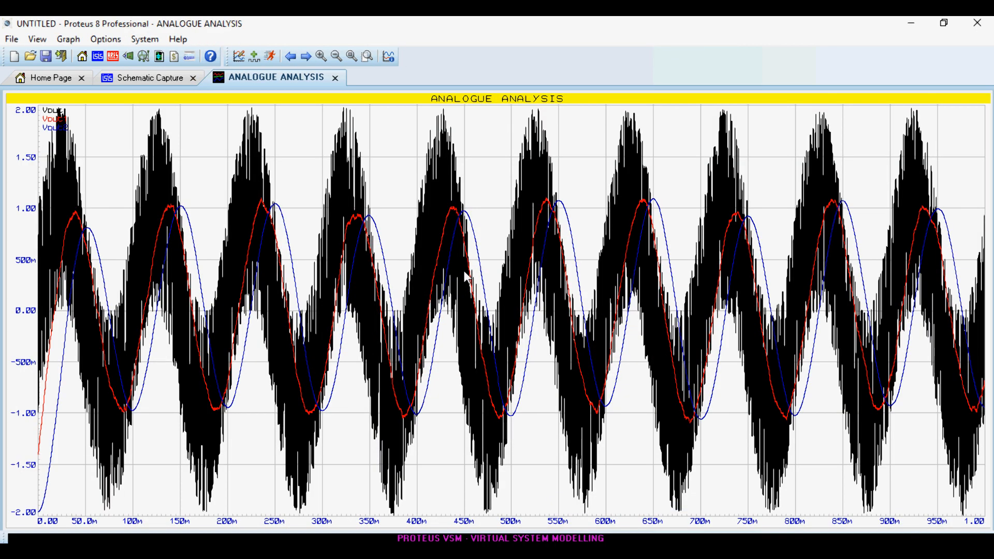
scroll(500, 317, up, 2)
scroll(500, 317, up, 3)
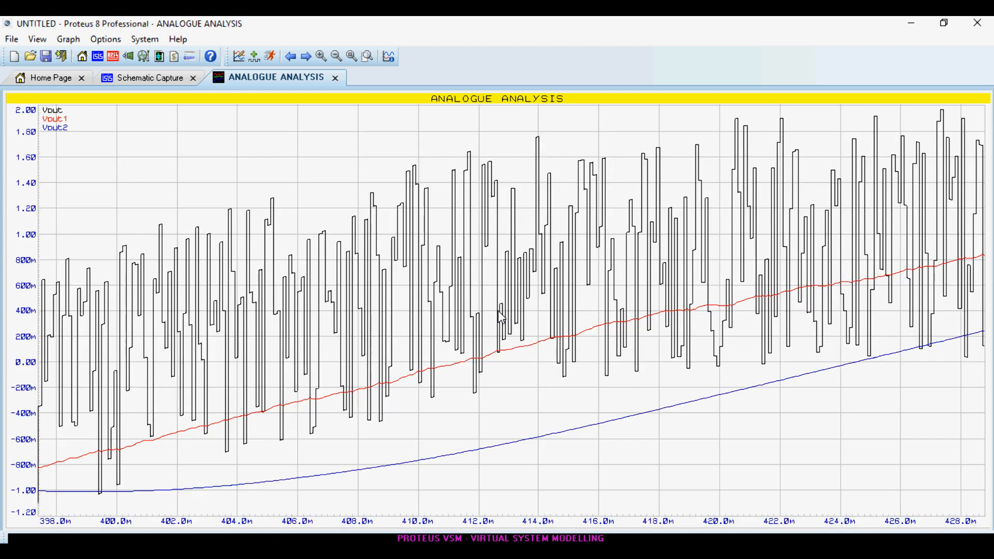
scroll(501, 317, down, 5)
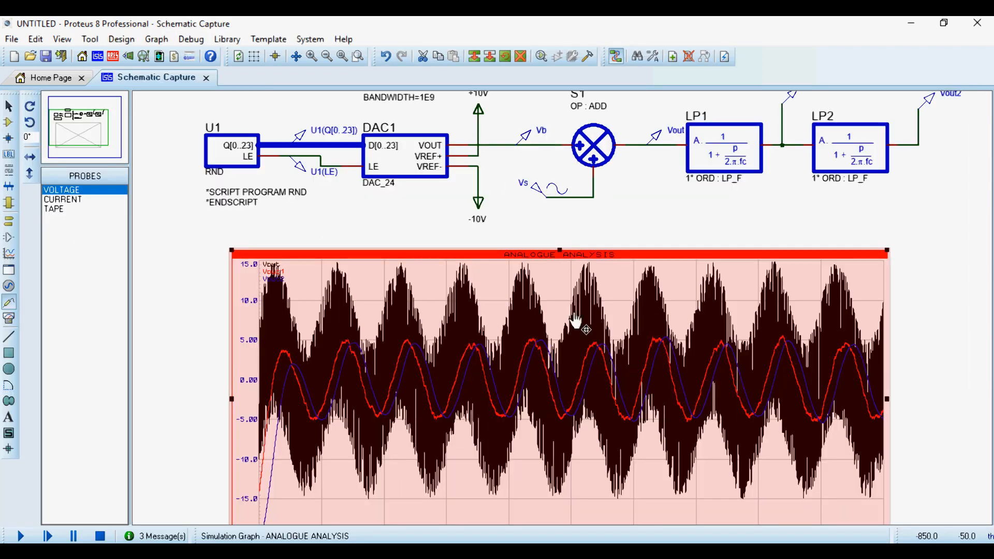
scroll(564, 316, up, 1)
scroll(566, 318, up, 1)
scroll(564, 317, down, 2)
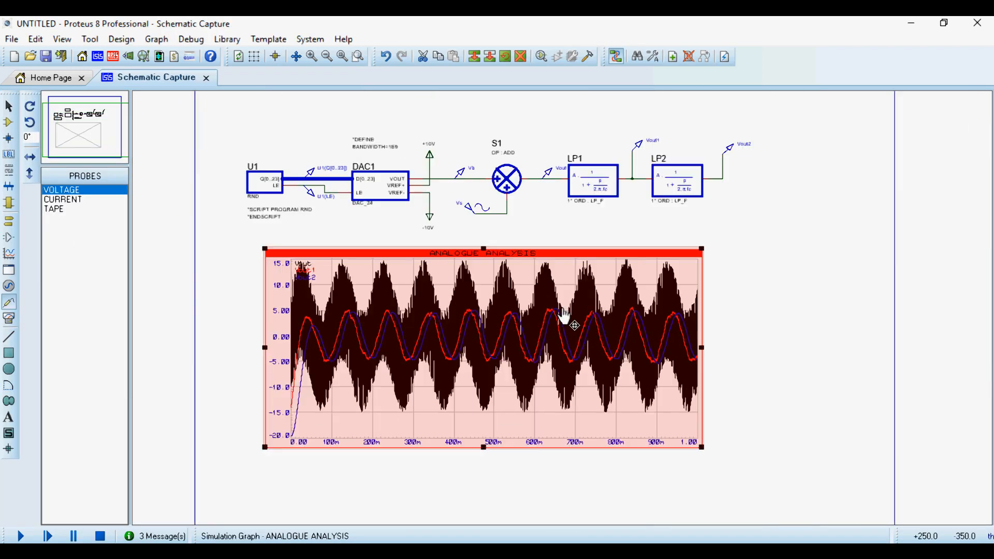
scroll(564, 317, up, 1)
scroll(563, 318, down, 1)
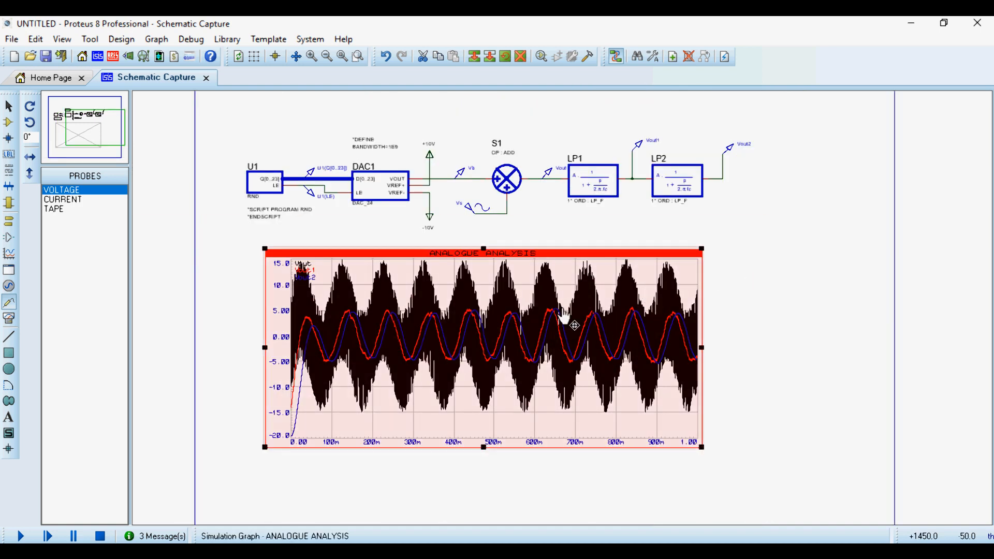
scroll(565, 312, up, 1)
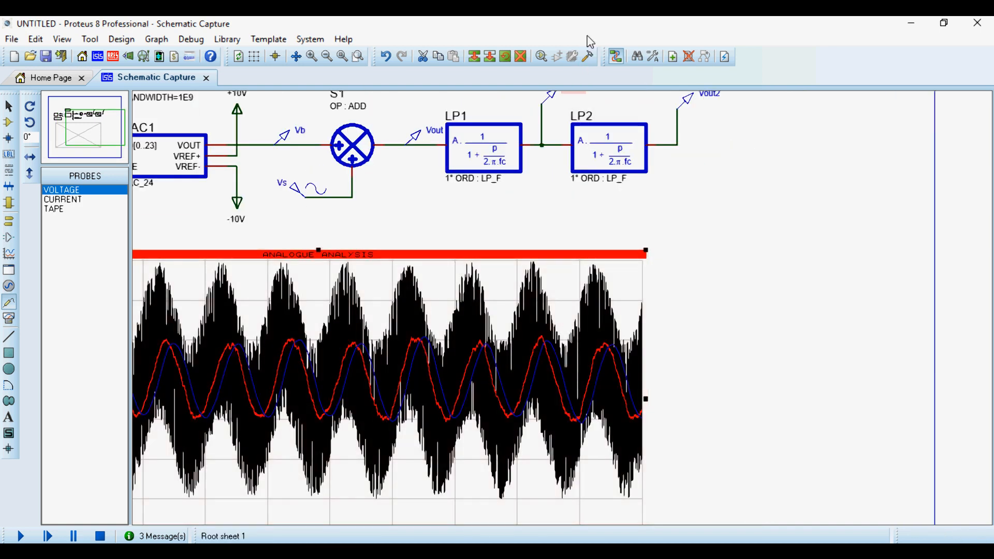
scroll(678, 283, down, 1)
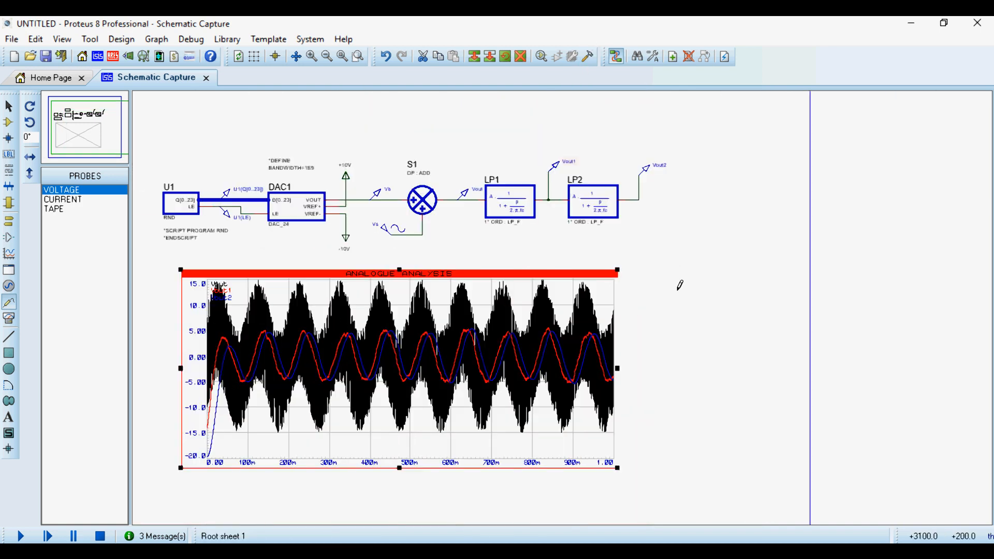